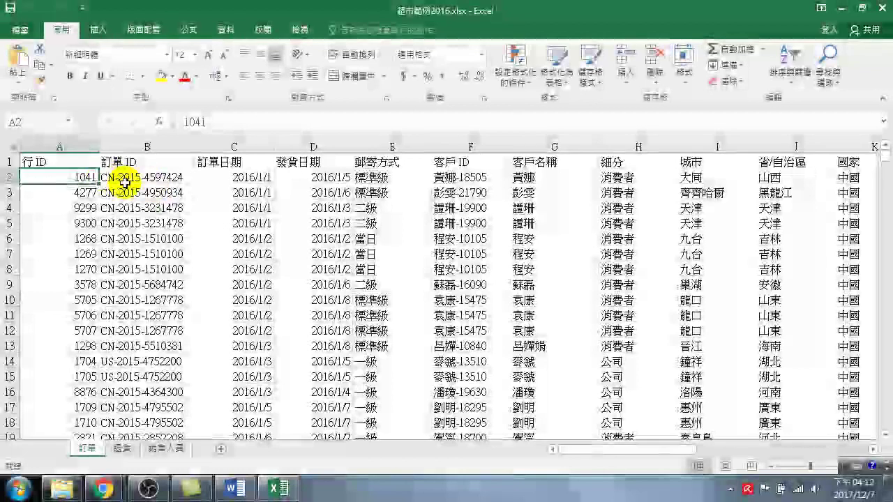
# Step: Copy the 訂單 sheet's header row A1:T1, from 行 ID through 利潤
pyautogui.click(54, 160)
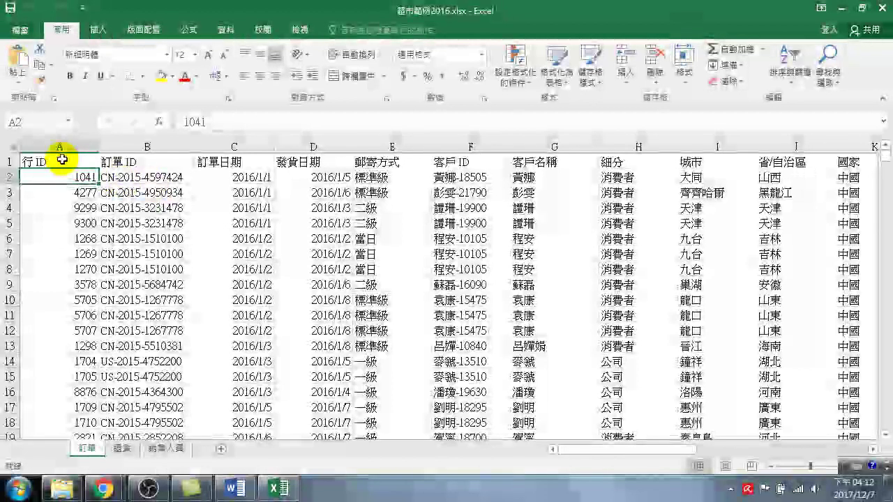
pyautogui.click(55, 160)
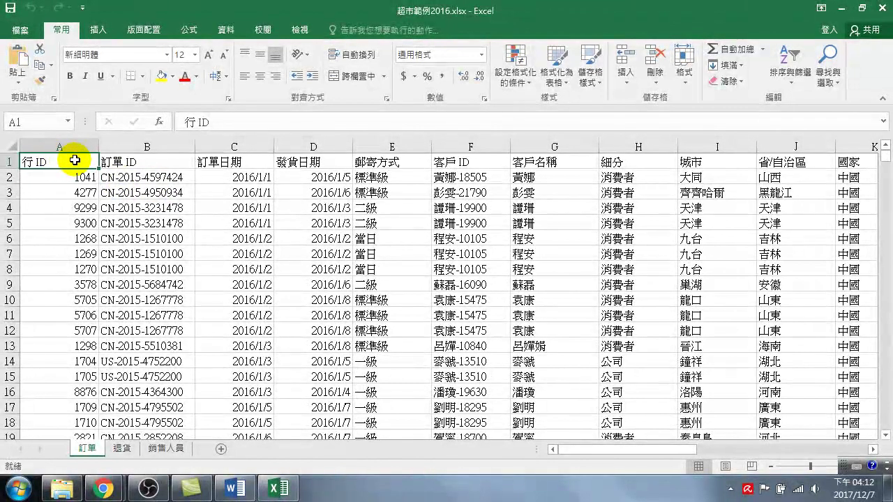
pyautogui.moveTo(54, 160); pyautogui.dragTo(374, 172)
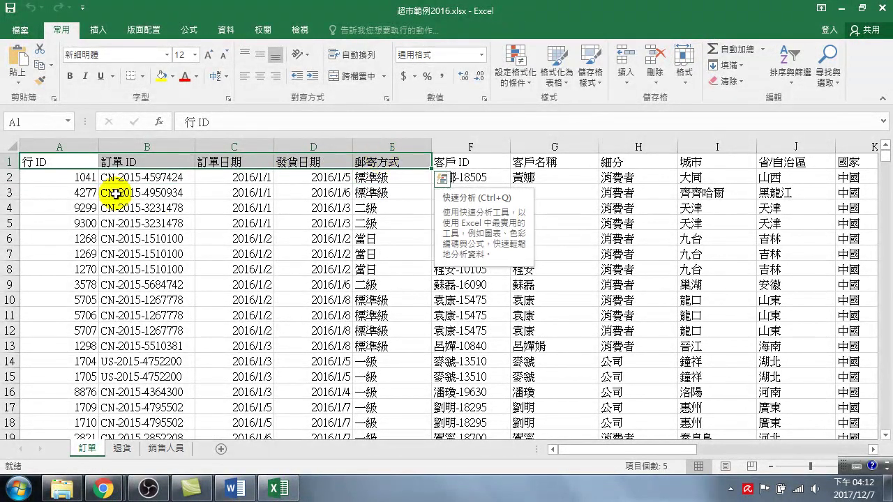
pyautogui.moveTo(55, 176)
pyautogui.mouseDown()
pyautogui.moveTo(270, 263)
pyautogui.moveTo(516, 338)
pyautogui.mouseUp()
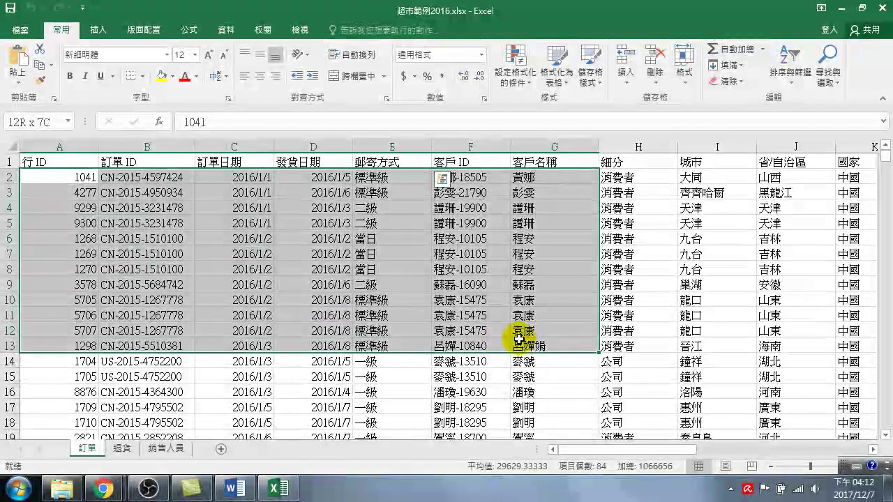
pyautogui.moveTo(87, 159); pyautogui.dragTo(852, 160)
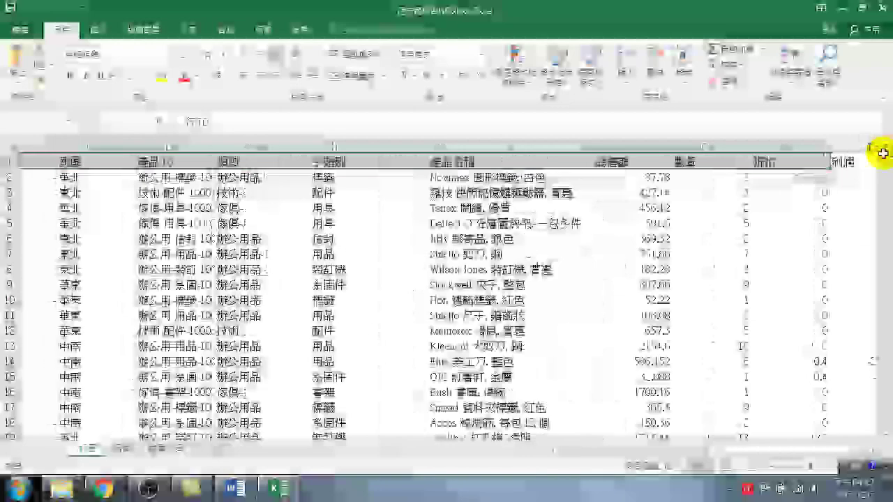
pyautogui.moveTo(853, 159); pyautogui.dragTo(672, 159)
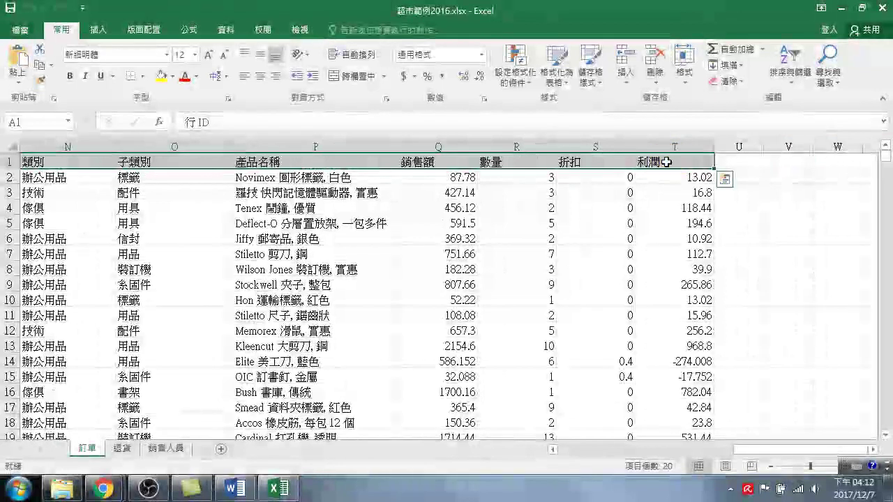
pyautogui.rightClick(670, 160)
pyautogui.click(701, 185)
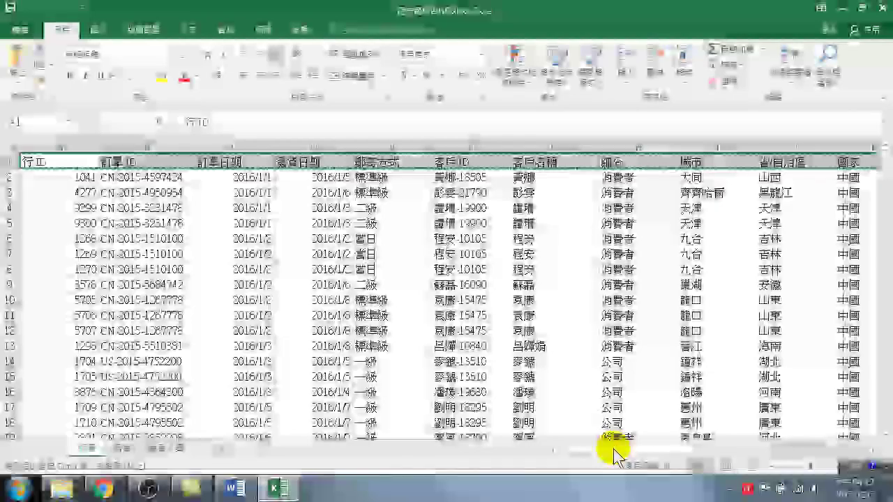
pyautogui.moveTo(614, 452); pyautogui.dragTo(876, 452)
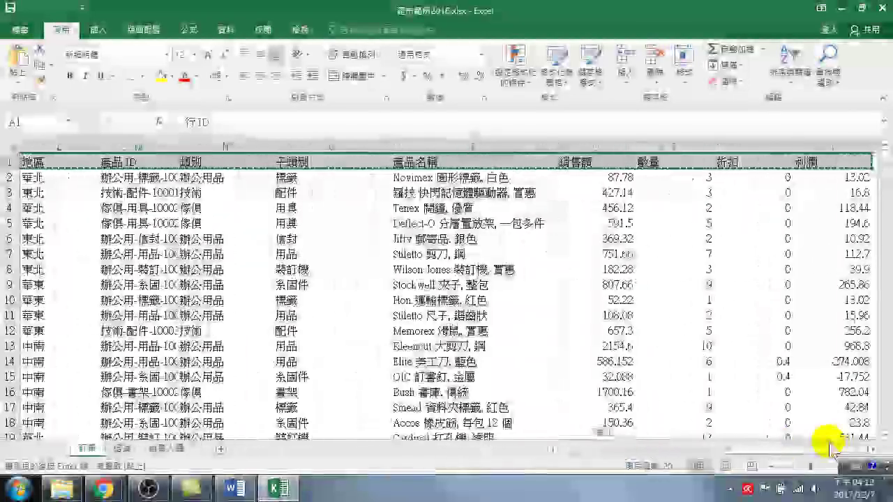
pyautogui.click(873, 450)
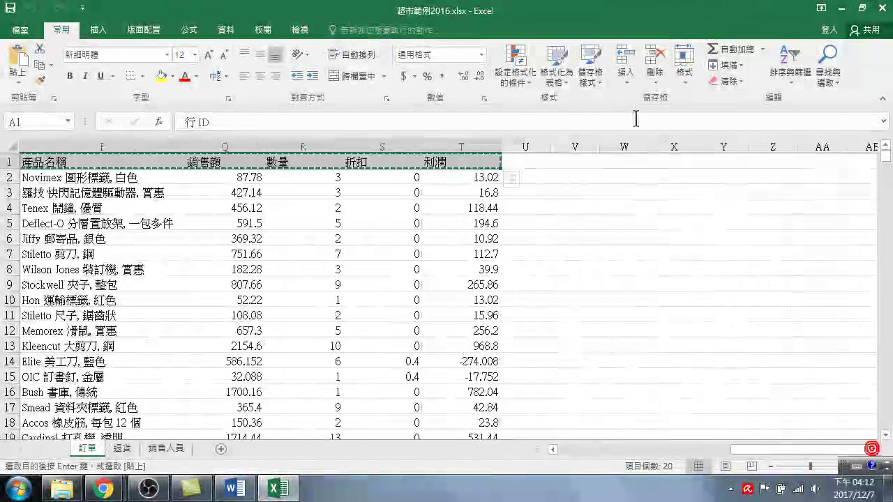
# Step: Paste the copied headers at Z2 with Paste Special, using Values and Transpose
pyautogui.rightClick(617, 176)
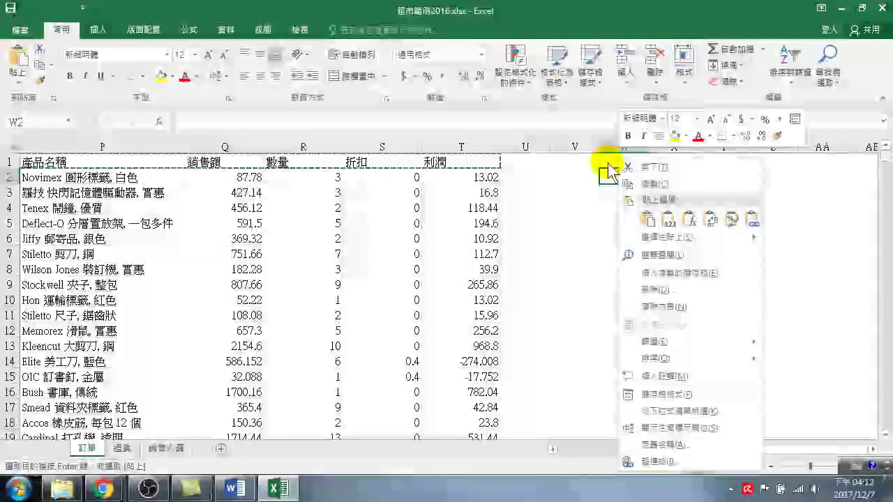
pyautogui.press('Escape')
pyautogui.rightClick(712, 174)
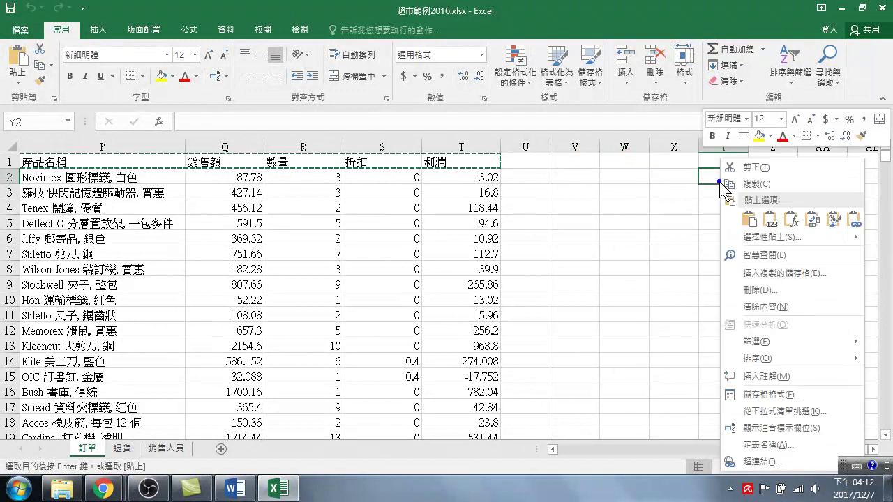
pyautogui.press('Escape')
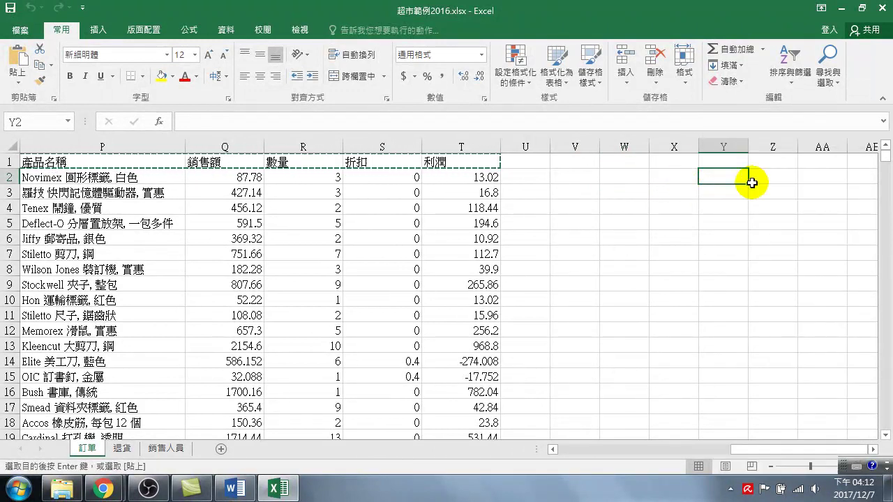
pyautogui.rightClick(764, 180)
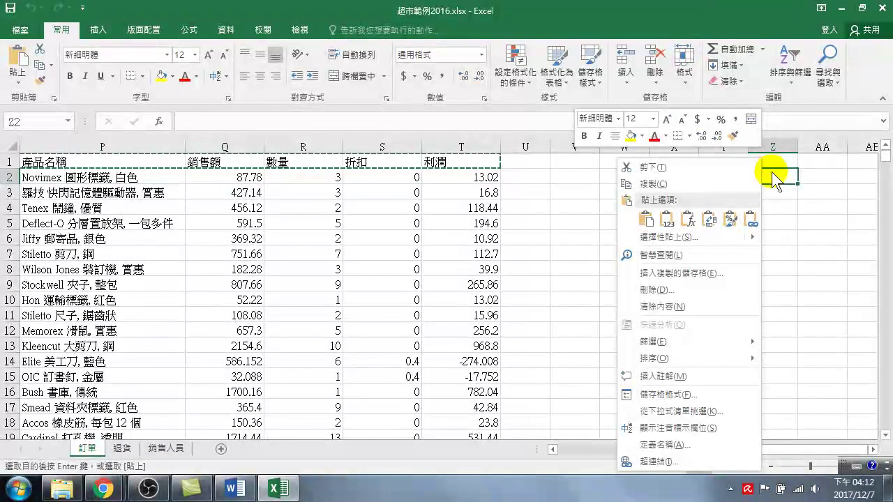
pyautogui.click(670, 237)
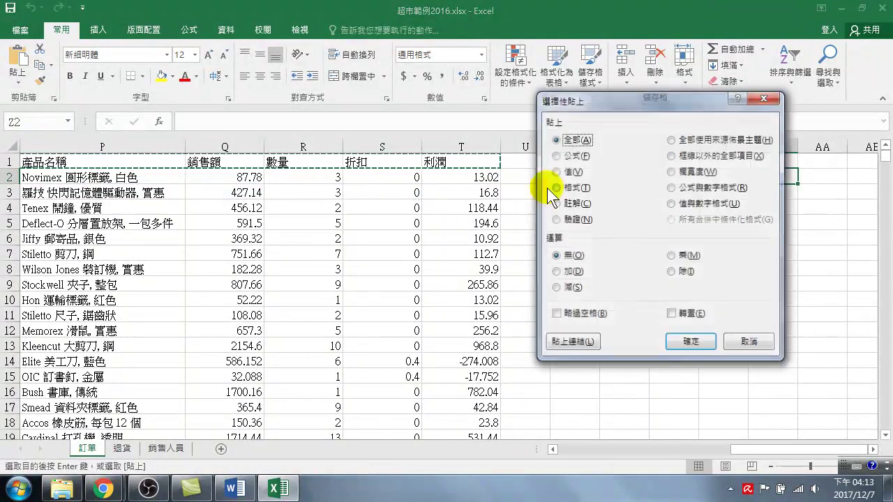
pyautogui.click(557, 171)
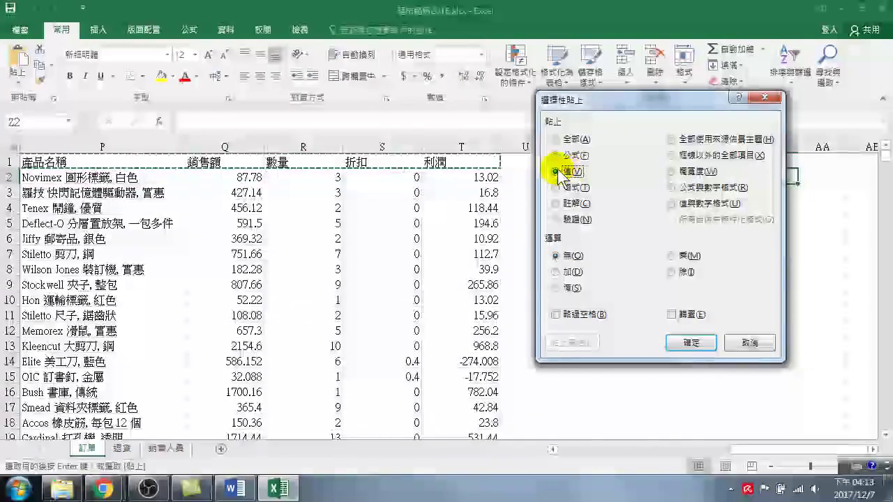
pyautogui.click(672, 315)
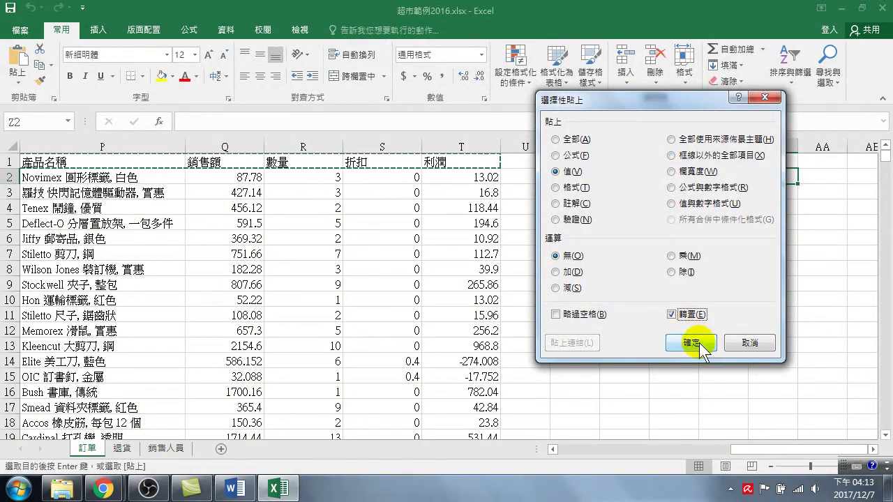
pyautogui.click(690, 342)
pyautogui.click(792, 183)
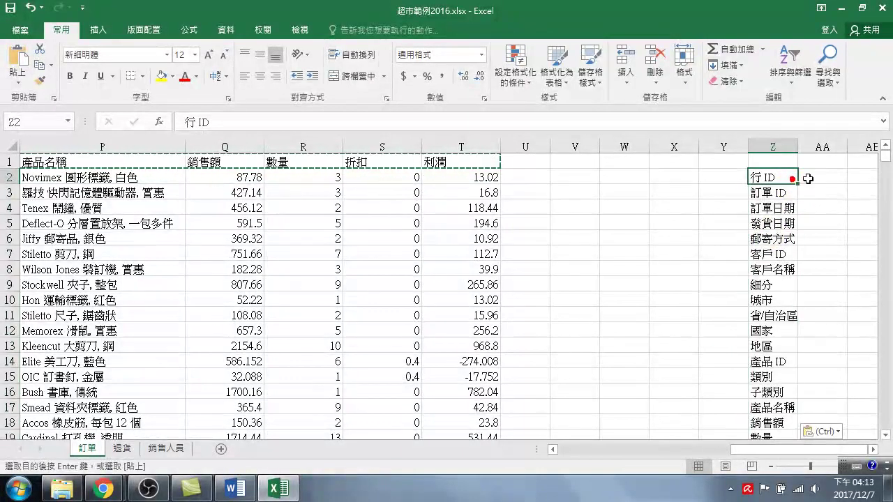
pyautogui.click(809, 180)
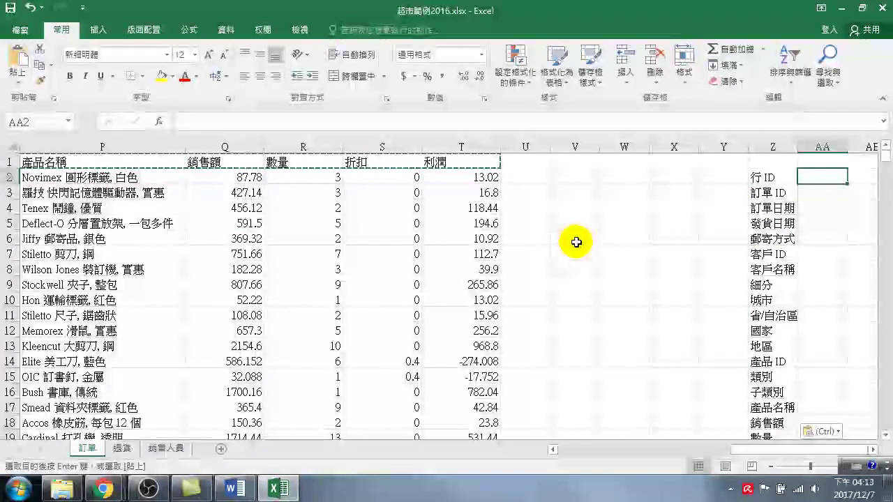
# Step: Copy the first order row, A2:T2
pyautogui.click(473, 179)
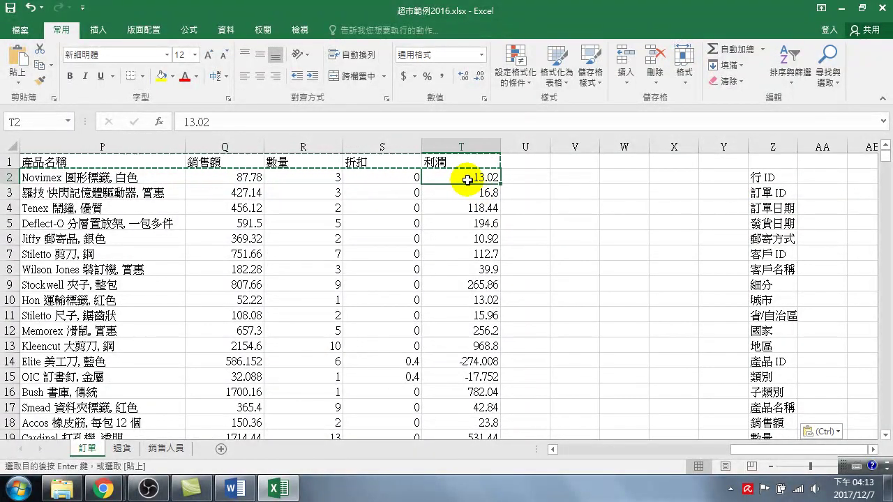
pyautogui.moveTo(456, 177)
pyautogui.mouseDown()
pyautogui.moveTo(4, 193)
pyautogui.moveTo(12, 177)
pyautogui.mouseUp()
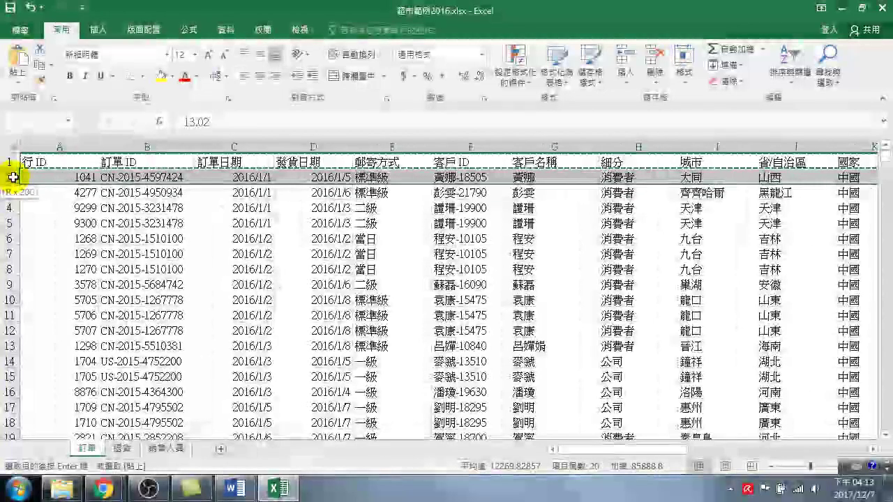
pyautogui.rightClick(35, 176)
pyautogui.click(75, 178)
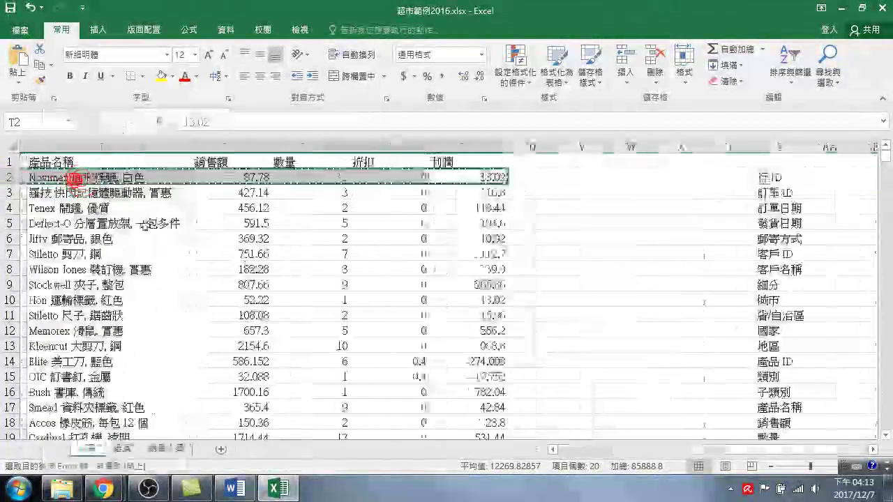
# Step: Paste the row at AA2 as transposed values, starting with 1041
pyautogui.rightClick(820, 178)
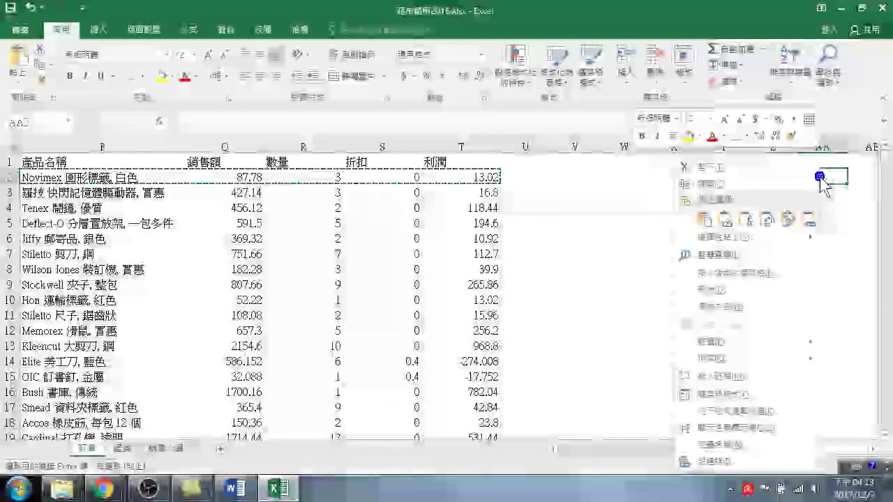
pyautogui.click(718, 237)
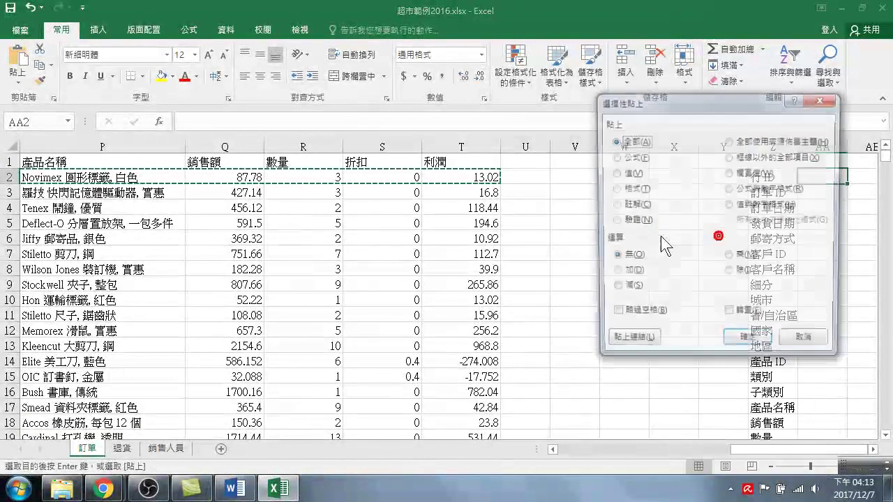
pyautogui.click(615, 172)
pyautogui.click(738, 315)
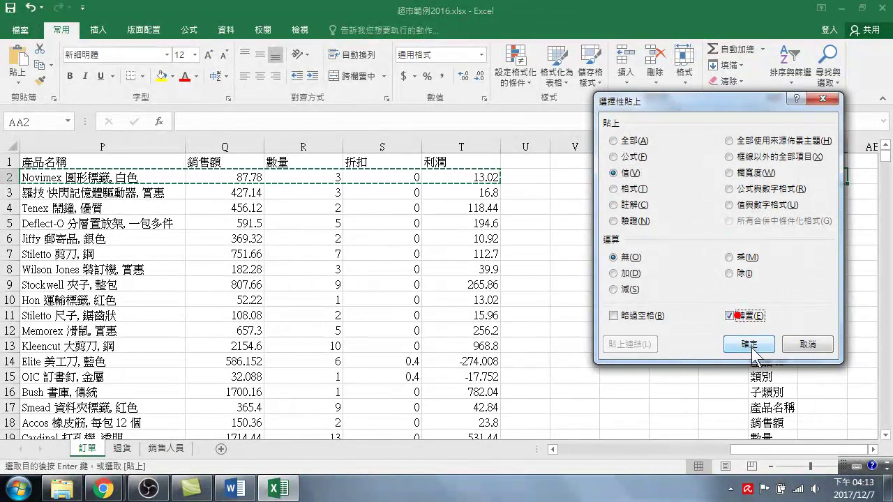
pyautogui.click(749, 345)
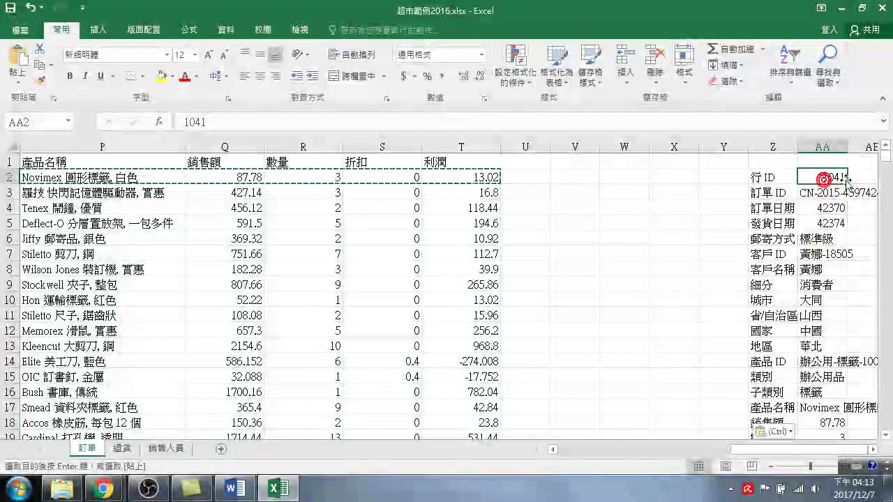
pyautogui.click(855, 179)
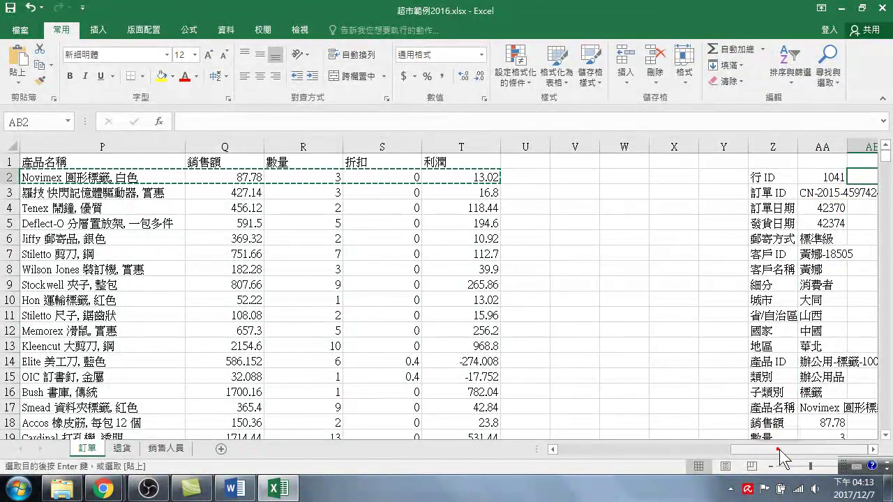
# Step: Widen column AA and enter the heading 標題 in Z1 with the Chinese IME
pyautogui.moveTo(777, 450); pyautogui.dragTo(863, 453)
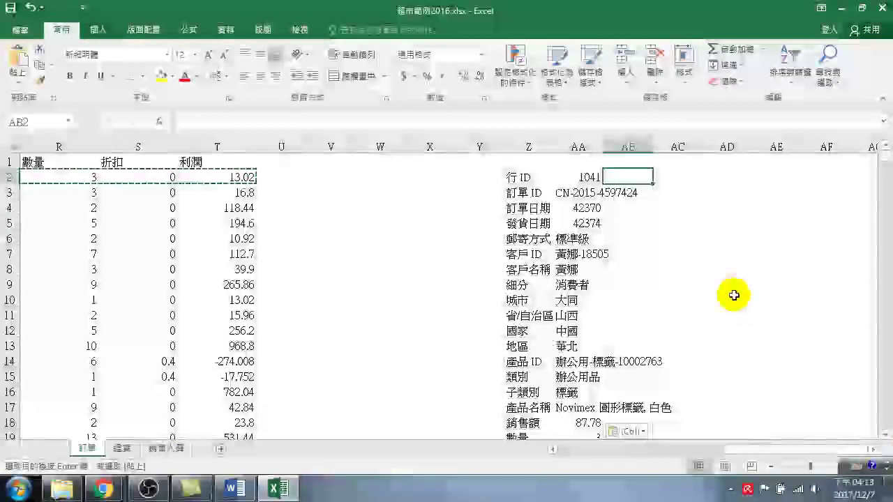
pyautogui.moveTo(604, 147)
pyautogui.mouseDown()
pyautogui.moveTo(695, 148)
pyautogui.moveTo(678, 148)
pyautogui.mouseUp()
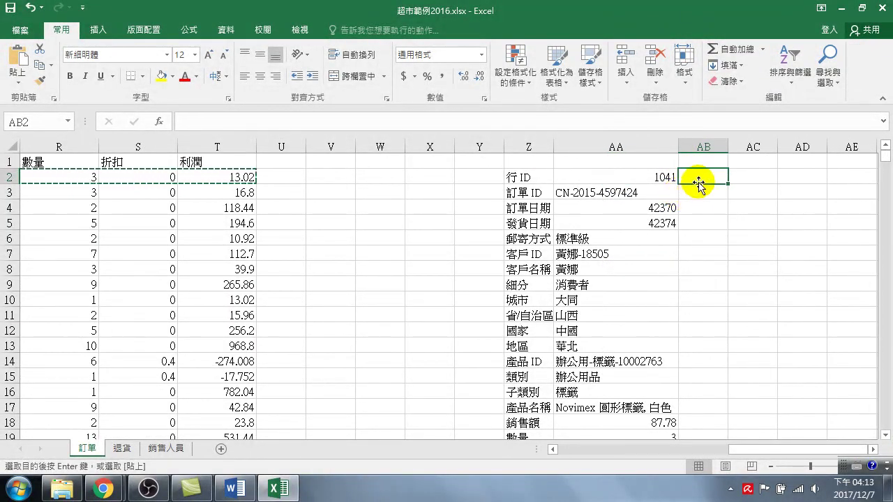
pyautogui.click(532, 162)
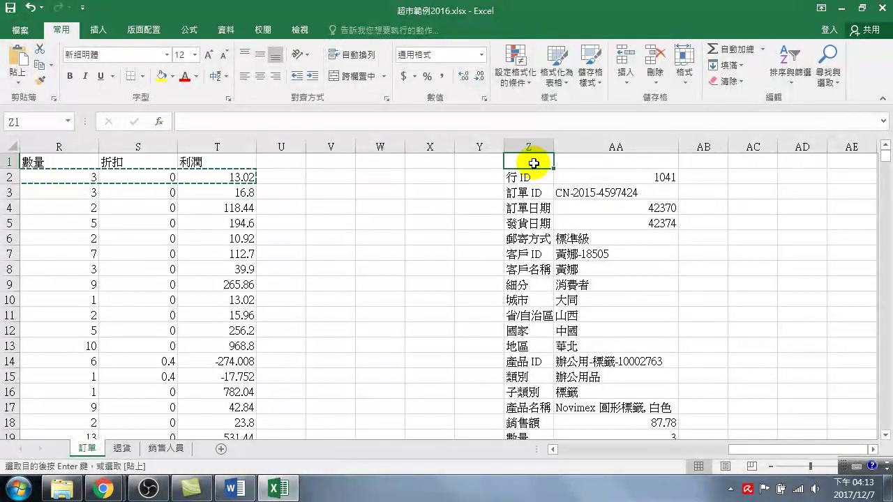
pyautogui.write('vf')
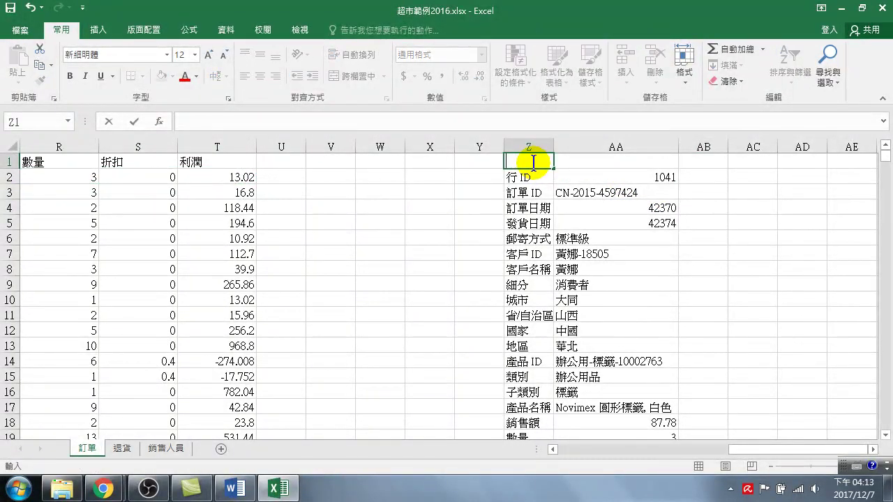
pyautogui.hotkey('ctrl', 'space')
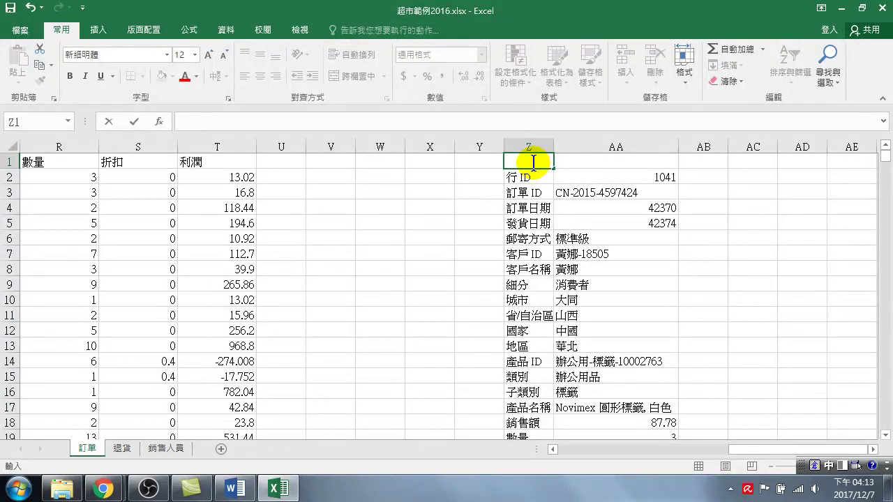
pyautogui.press('shift')
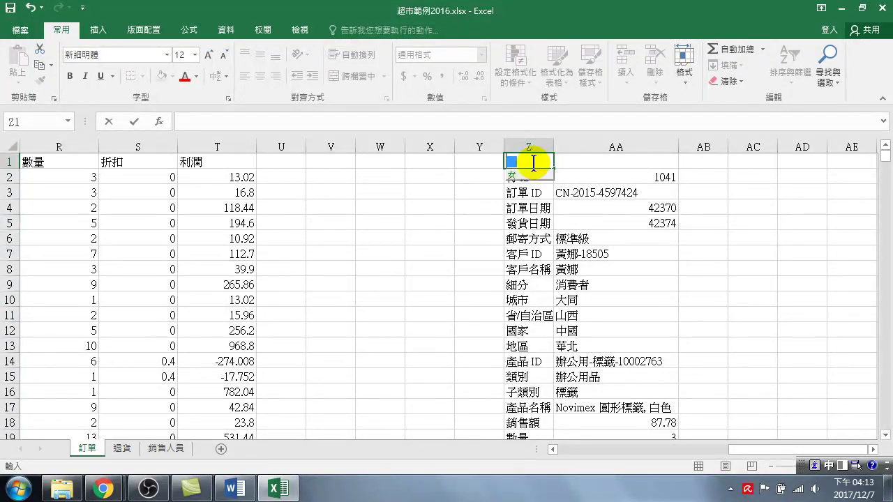
pyautogui.write('編標')
pyautogui.press('space')
pyautogui.press('1')
pyautogui.press('Return')
pyautogui.press('Return')
pyautogui.press('Up')
pyautogui.press('Up')
# Step: Enter the headings 記錄 in AA1 and 屬性 in AB1
pyautogui.press('Right')
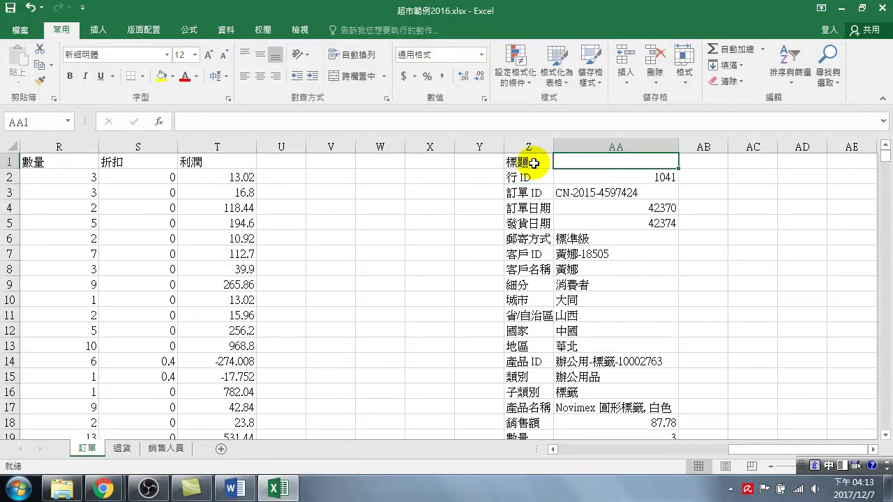
pyautogui.write('記錄')
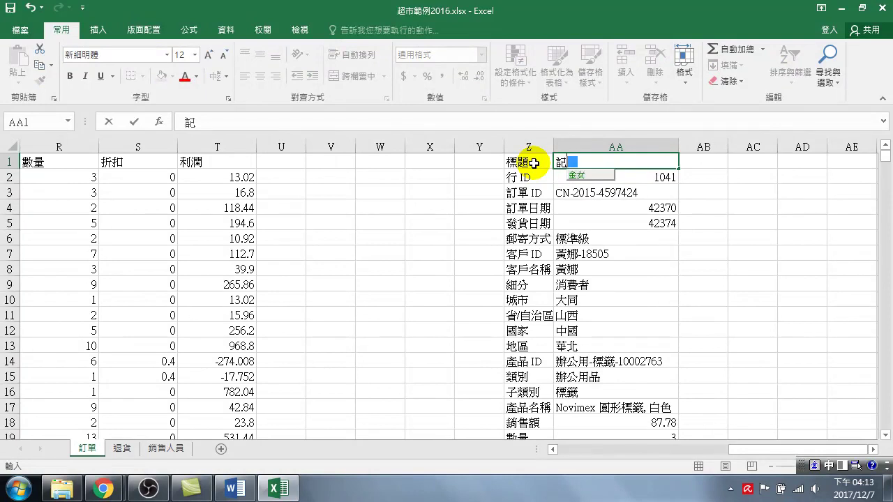
pyautogui.press('Return')
pyautogui.press('Return')
pyautogui.press('Up')
pyautogui.press('Up')
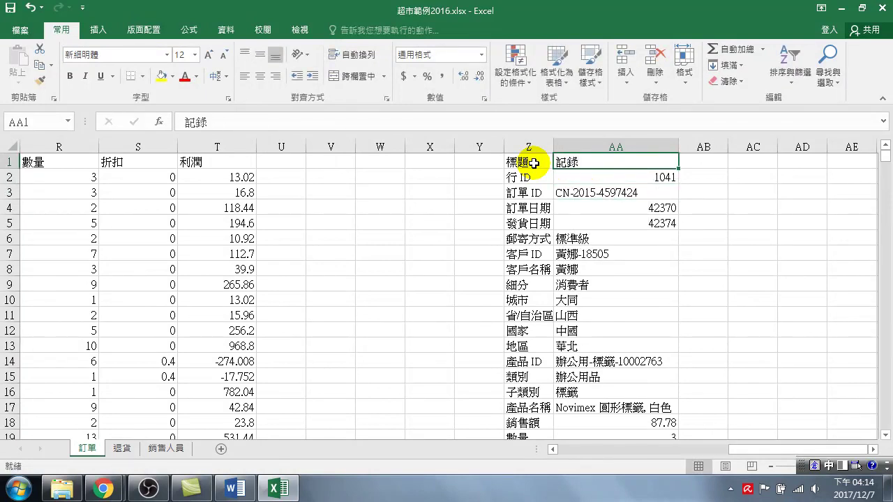
pyautogui.press('Right')
pyautogui.write('屬ㄒ')
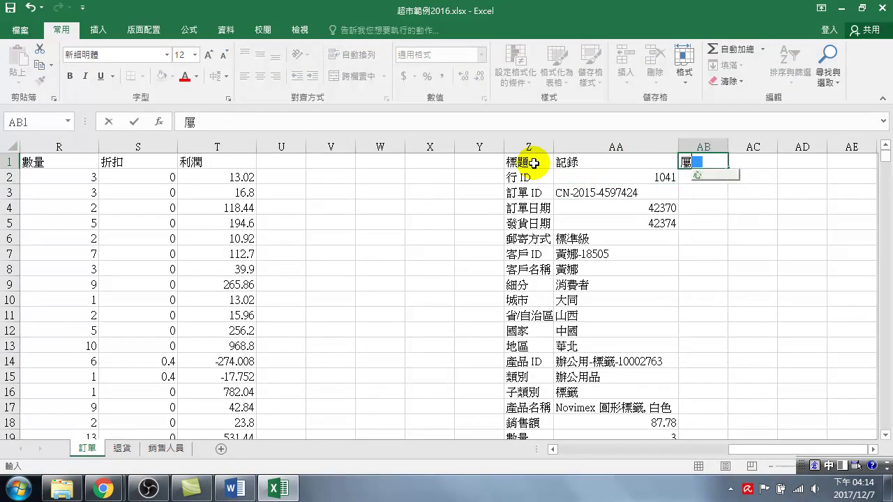
pyautogui.write('性')
pyautogui.press('Return')
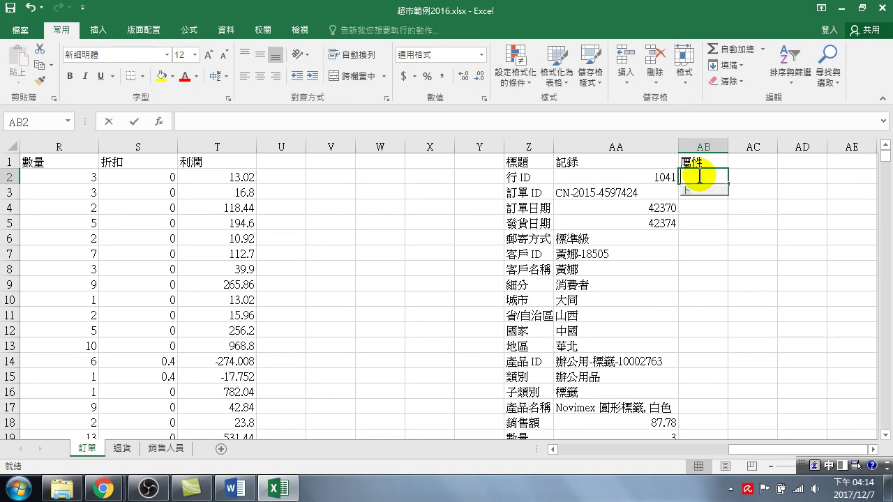
# Step: Enter 文字 in AB2, AB3 and AB4
pyautogui.write('文字')
pyautogui.press('Return')
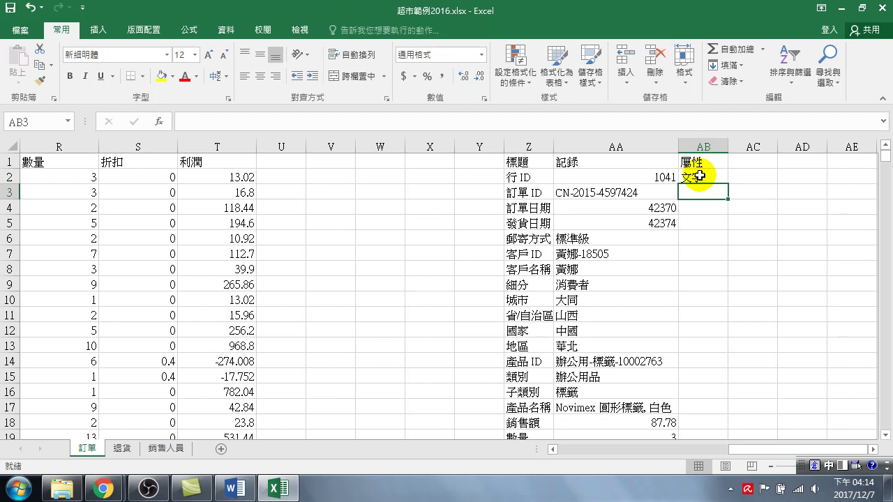
pyautogui.write('文字')
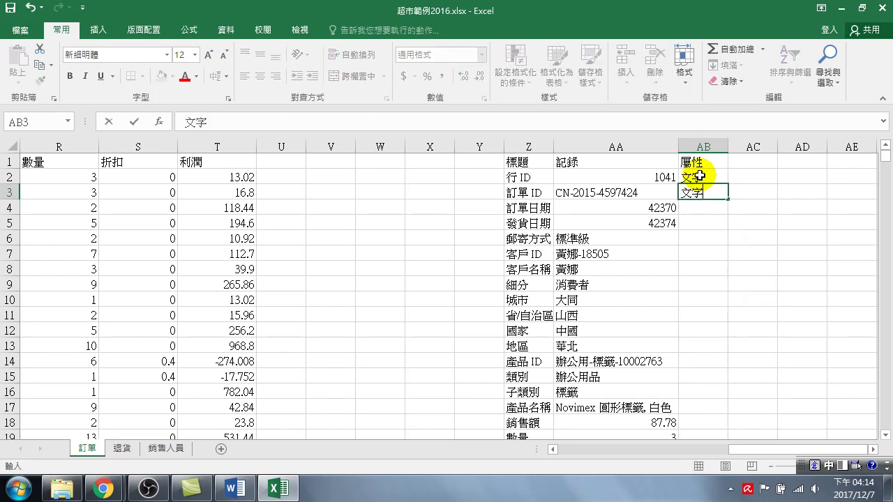
pyautogui.press('Return')
pyautogui.press('Return')
pyautogui.press('Up')
pyautogui.press('Up')
pyautogui.press('Down')
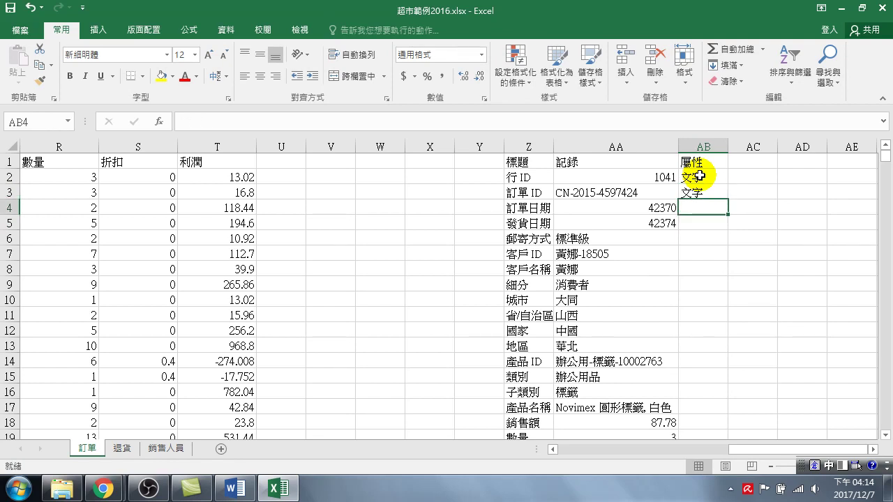
pyautogui.write('日')
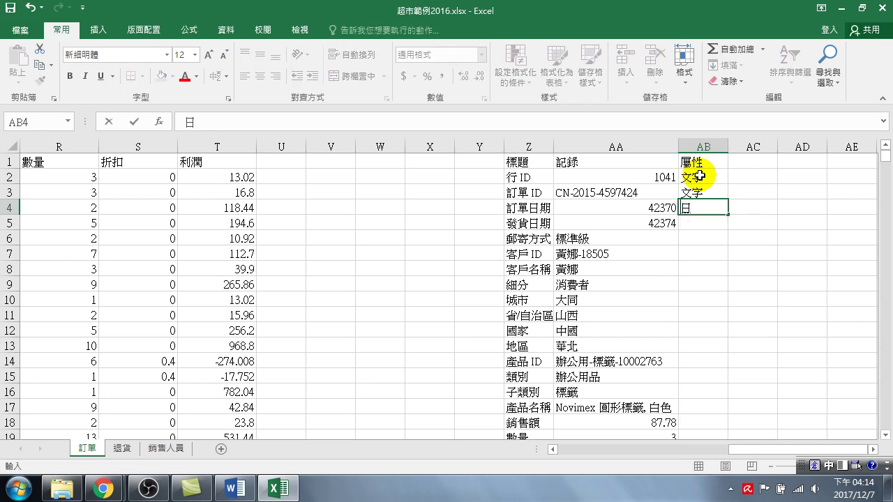
pyautogui.write('文字')
pyautogui.press('Return')
pyautogui.press('Return')
pyautogui.press('Down')
pyautogui.press('Down')
pyautogui.press('Down')
pyautogui.press('Down')
pyautogui.press('Down')
pyautogui.press('Down')
pyautogui.press('Up')
pyautogui.press('Up')
pyautogui.press('Up')
pyautogui.press('Up')
pyautogui.press('Up')
pyautogui.press('Up')
# Step: Fill 文字 down from AB4 to AB21
pyautogui.click(709, 207)
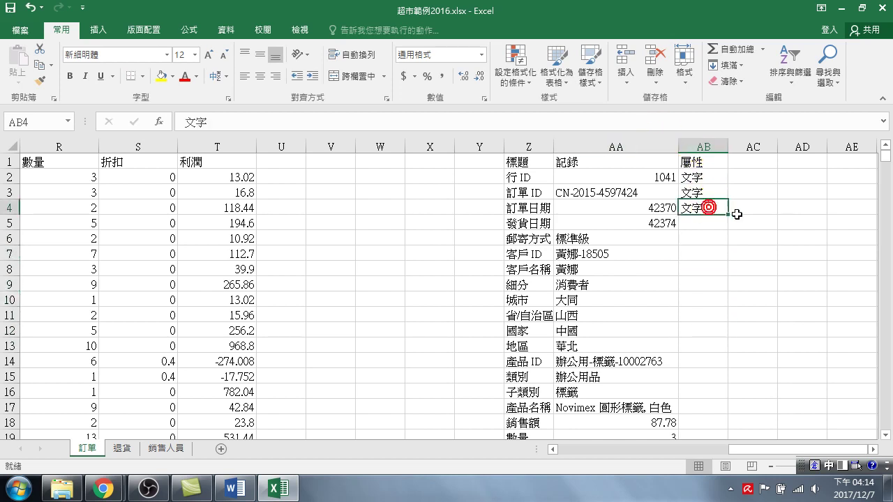
pyautogui.doubleClick(727, 215)
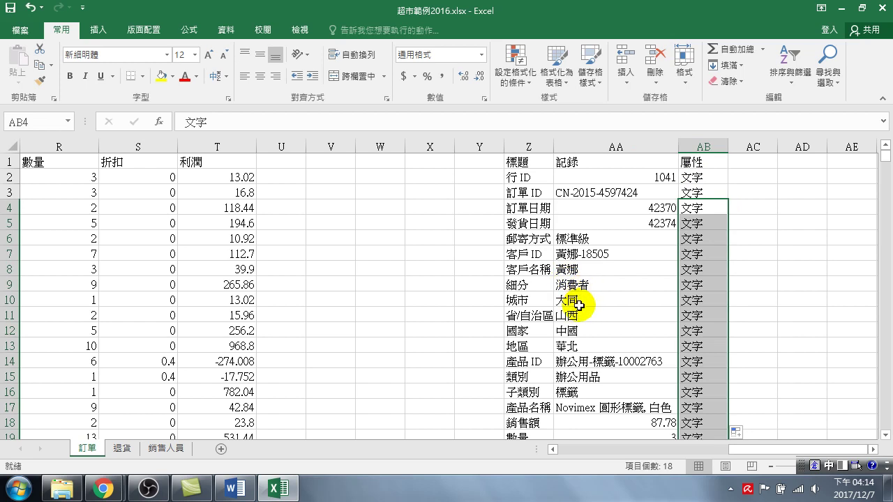
pyautogui.click(527, 300)
pyautogui.click(527, 331)
pyautogui.click(527, 362)
# Step: Change the 屬性 of 銷售額 and 數量 to 數字
pyautogui.scroll(-3, 528, 368)
pyautogui.click(532, 238)
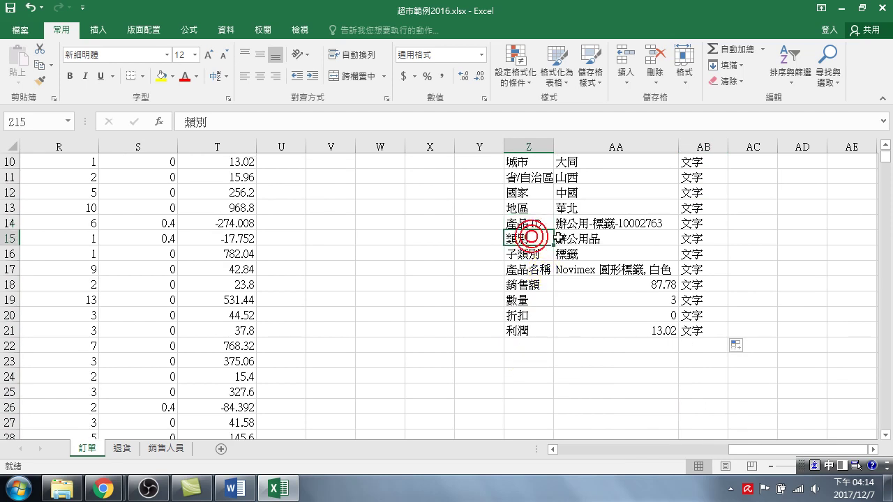
pyautogui.click(516, 271)
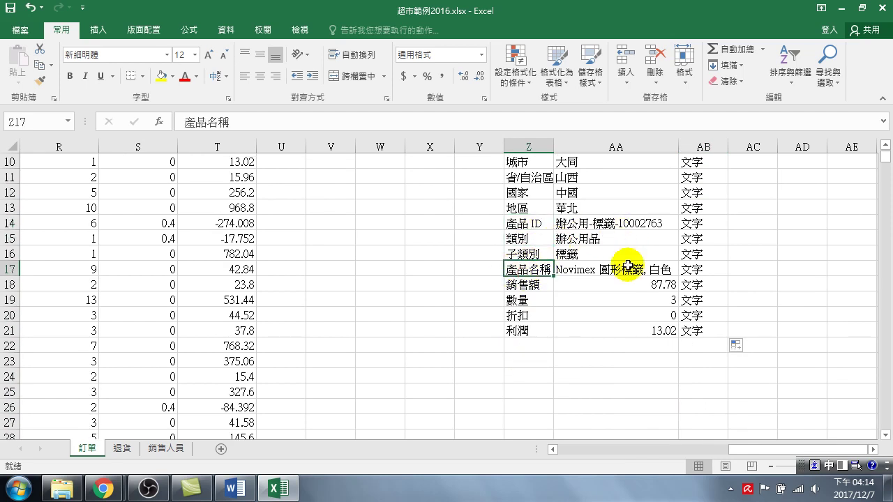
pyautogui.click(695, 285)
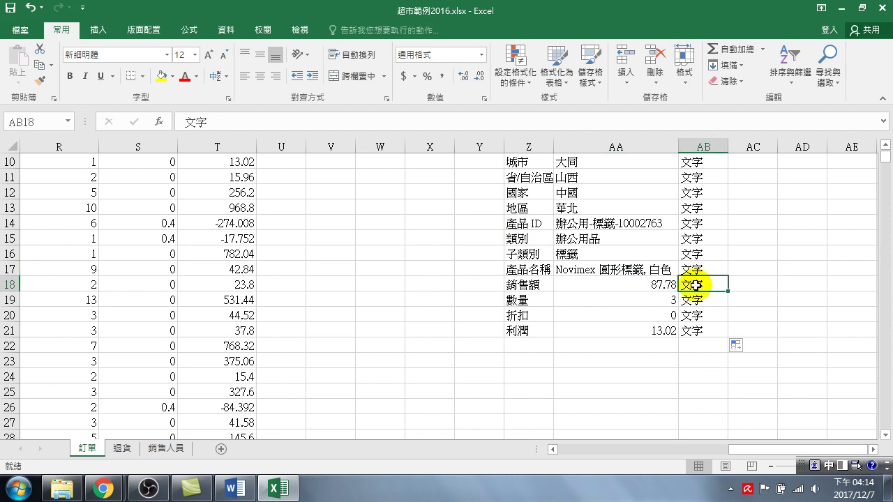
pyautogui.write('數')
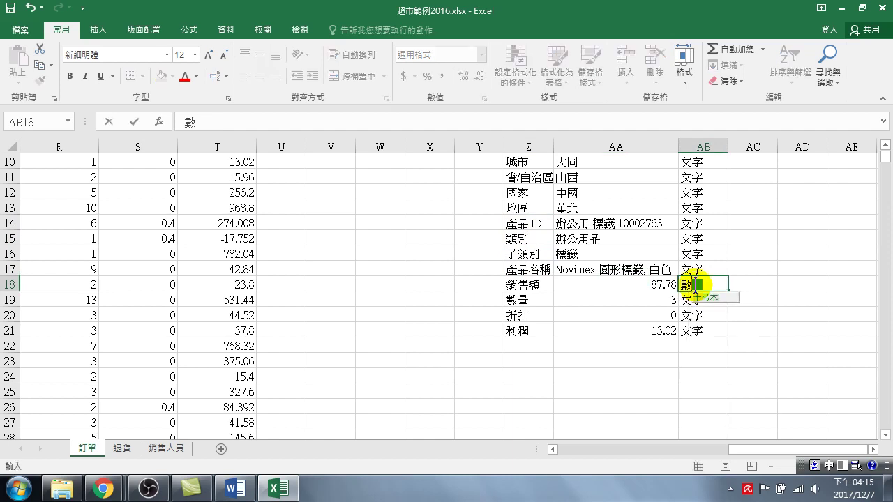
pyautogui.press('Return')
pyautogui.write('數字')
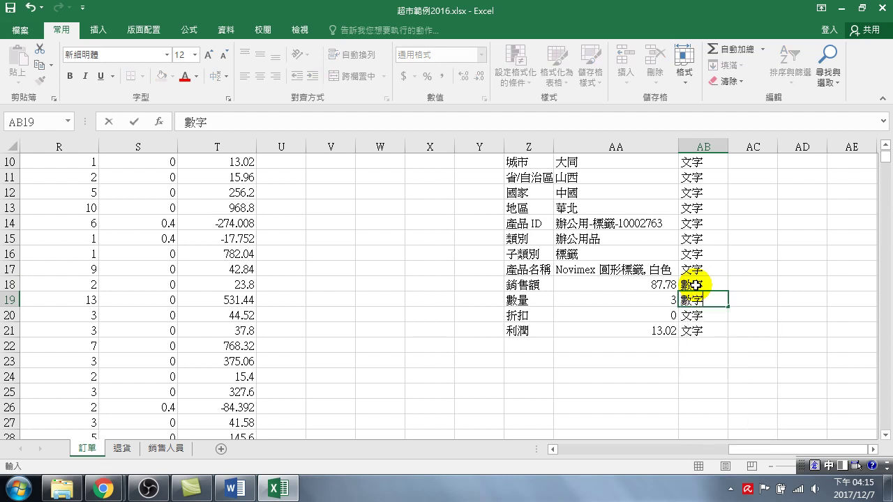
pyautogui.press('Return')
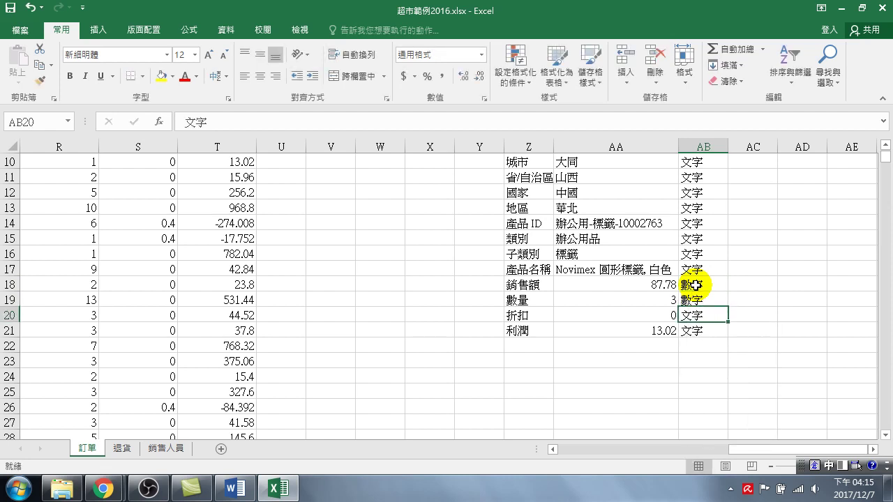
# Step: Change the 屬性 of 折扣 and 利潤 to 數字
pyautogui.write('數')
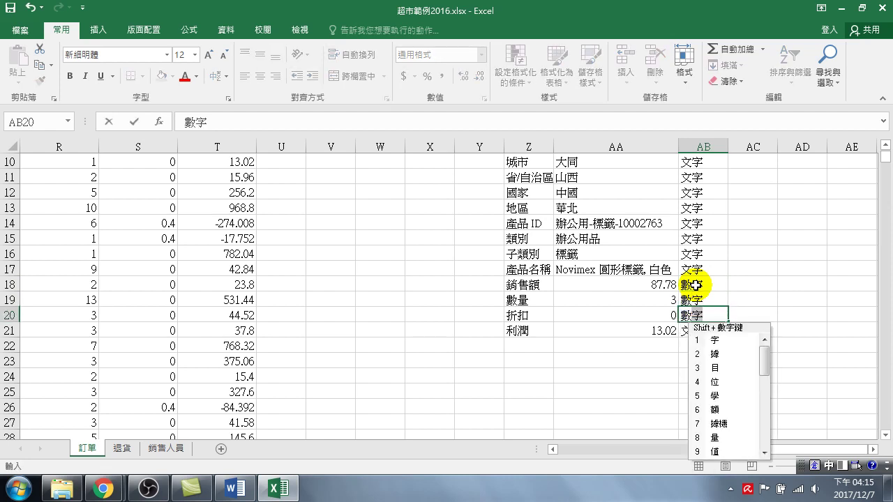
pyautogui.press('Return')
pyautogui.press('Return')
pyautogui.press('Return')
pyautogui.press('Up')
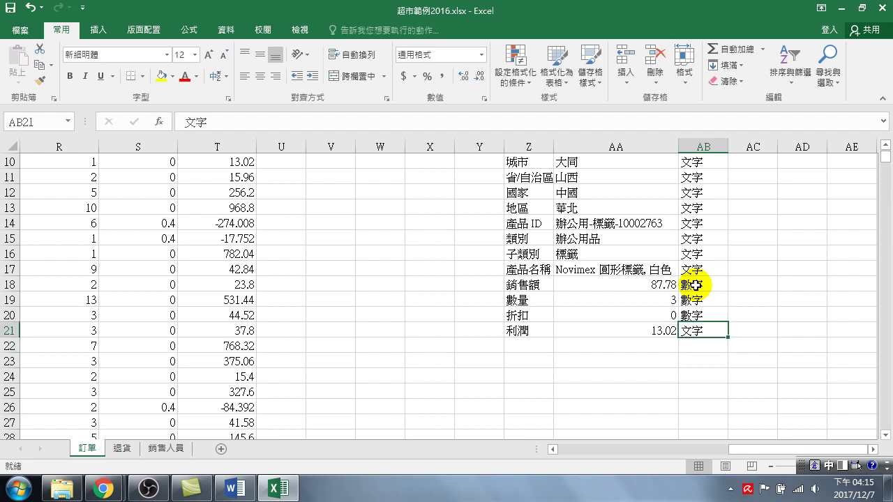
pyautogui.write('數')
pyautogui.press('Return')
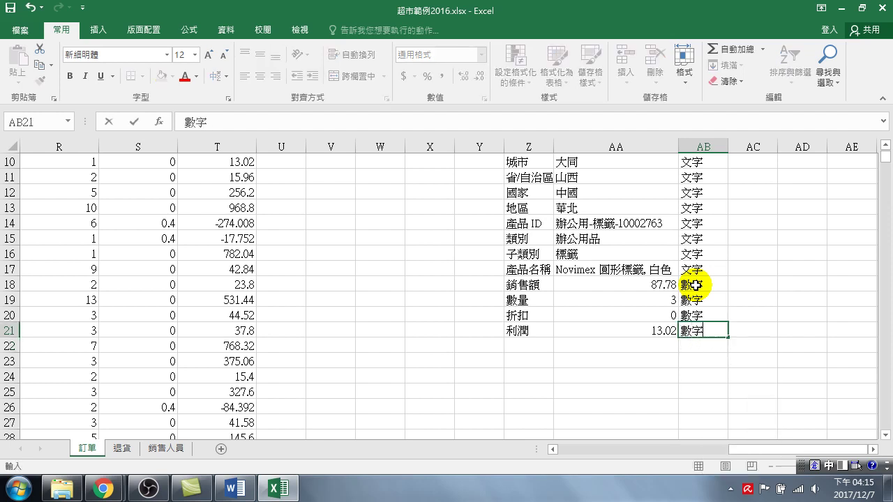
pyautogui.press('Return')
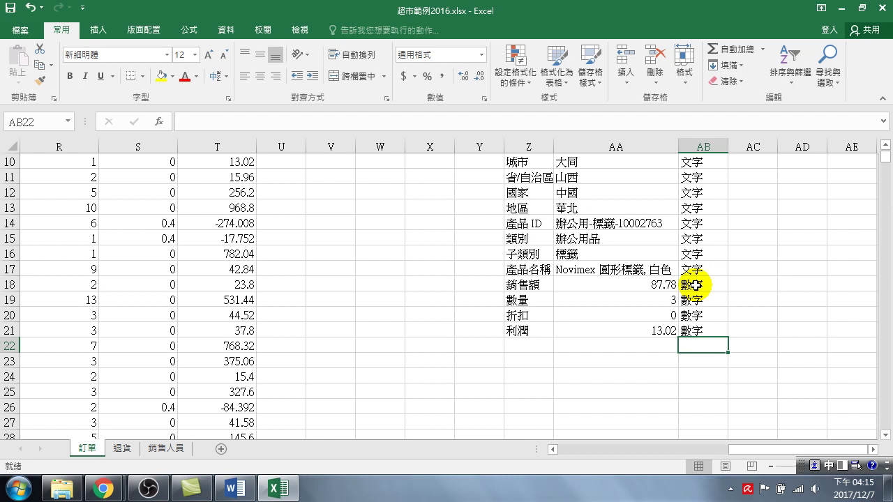
pyautogui.click(696, 286)
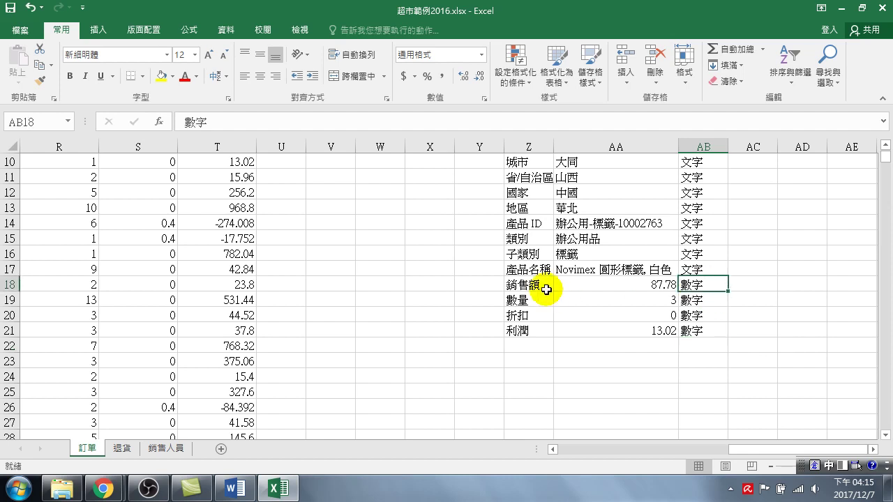
pyautogui.moveTo(546, 289); pyautogui.dragTo(525, 331)
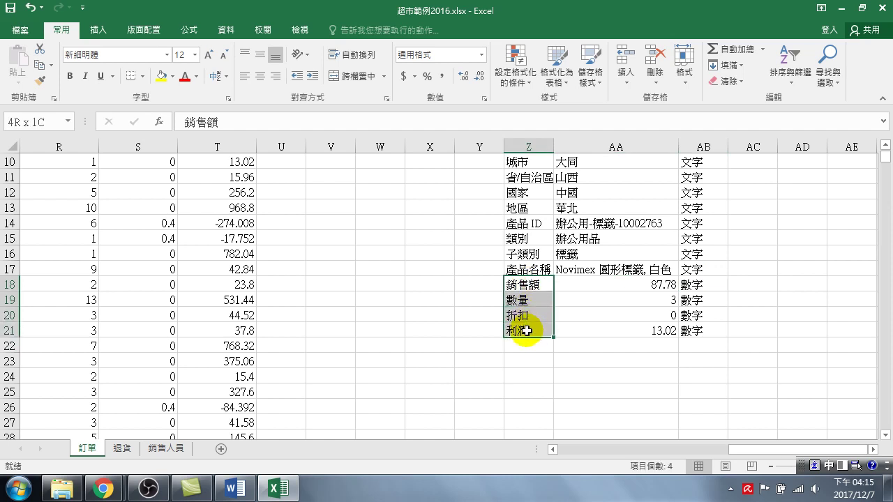
pyautogui.moveTo(525, 331); pyautogui.dragTo(524, 285)
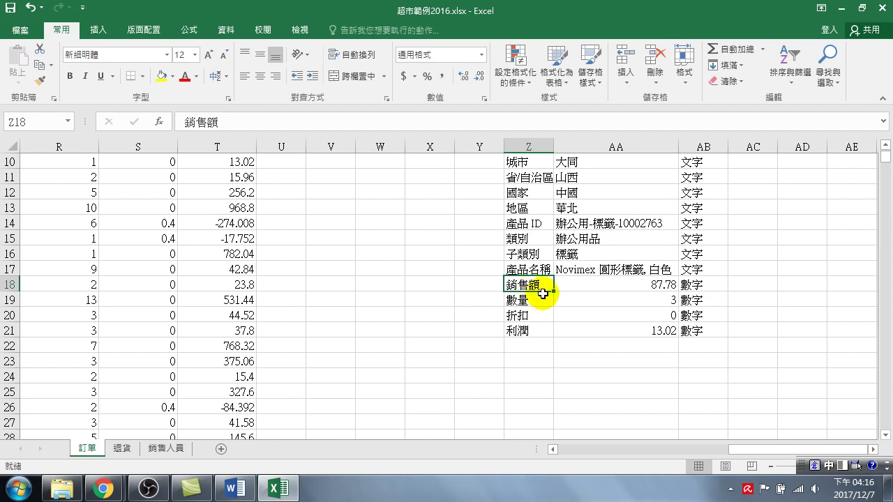
pyautogui.moveTo(535, 286)
pyautogui.mouseDown()
pyautogui.moveTo(586, 337)
pyautogui.moveTo(694, 328)
pyautogui.mouseUp()
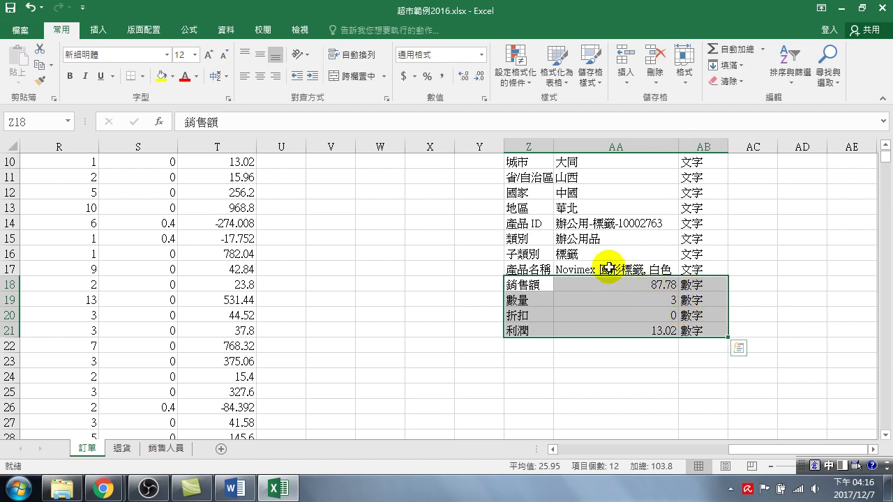
pyautogui.scroll(3, 600, 255)
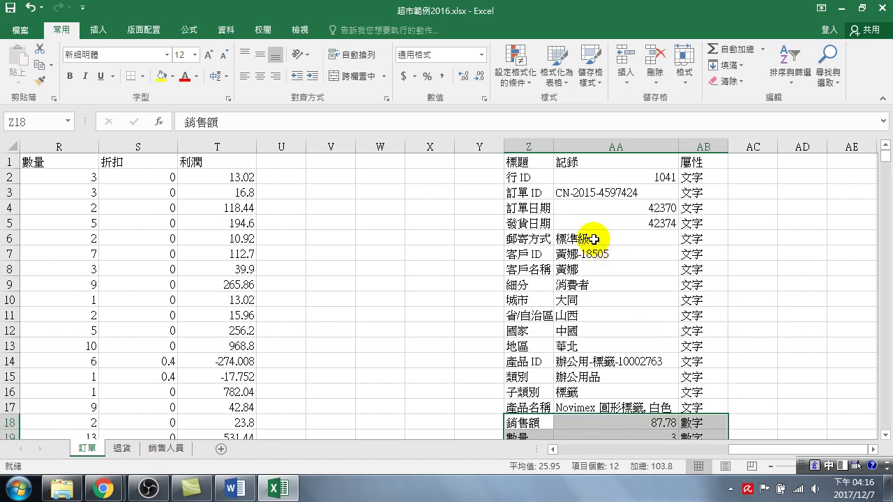
pyautogui.click(582, 193)
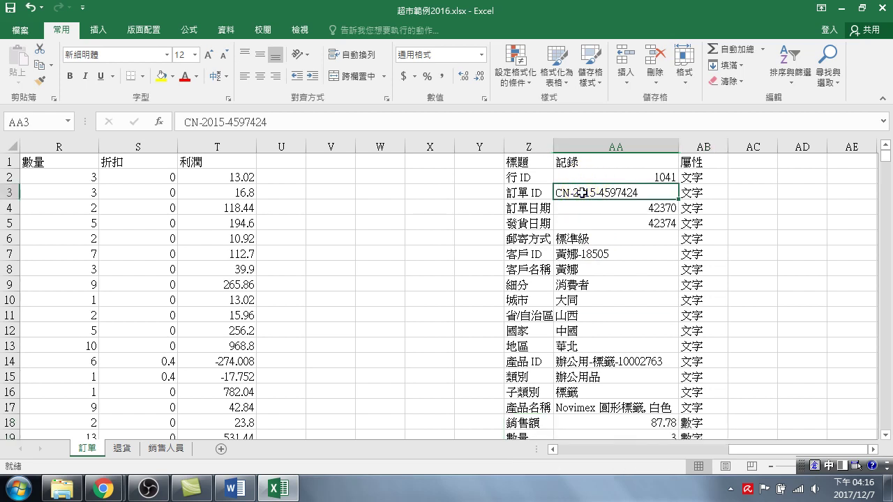
pyautogui.click(579, 234)
pyautogui.click(579, 256)
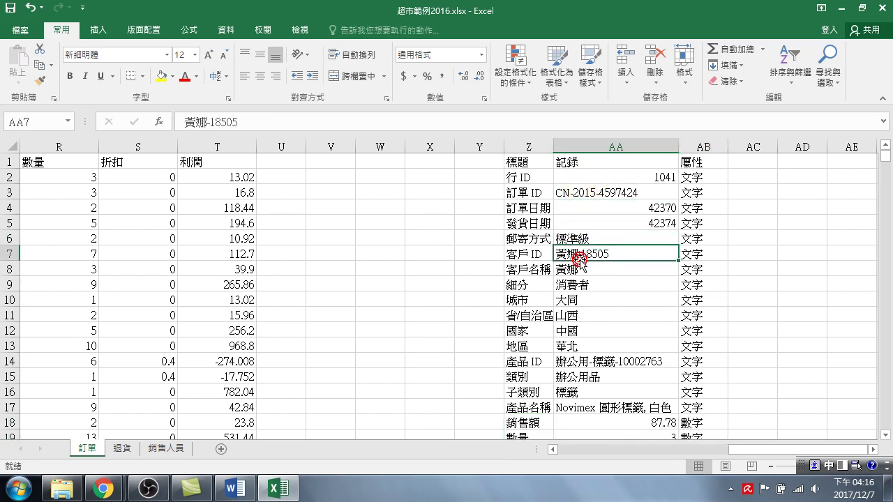
pyautogui.click(637, 176)
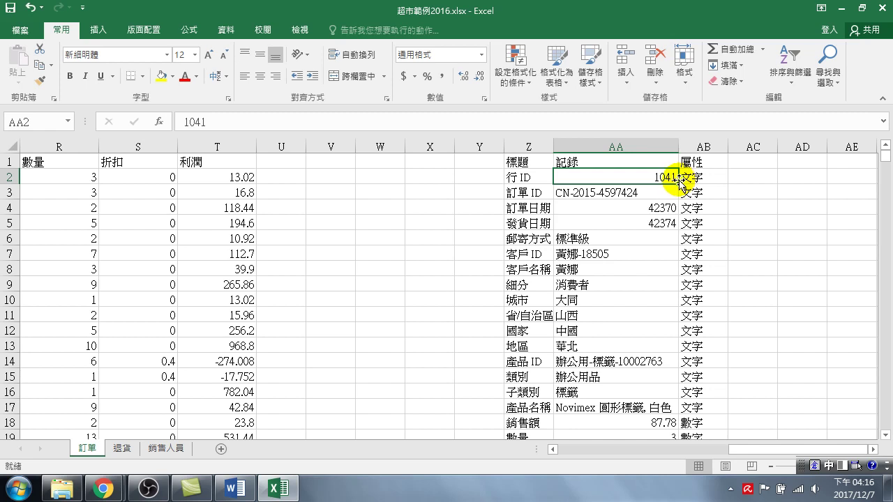
pyautogui.scroll(-3, 588, 216)
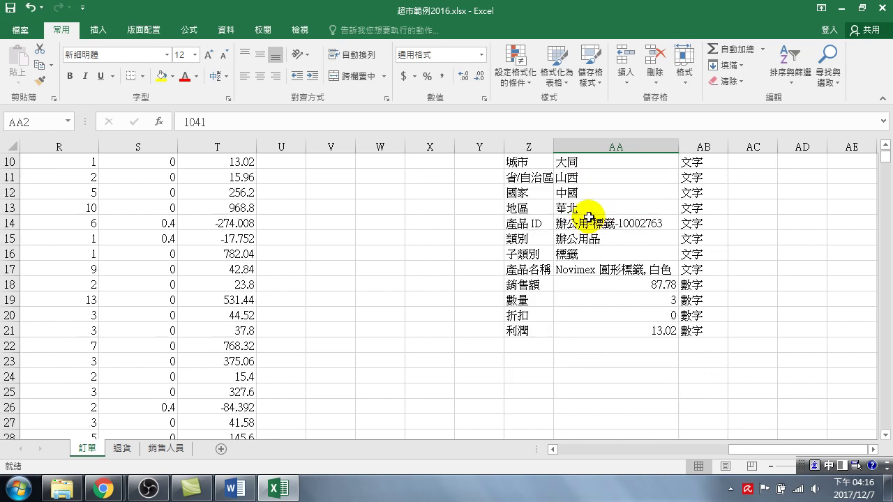
pyautogui.scroll(3, 588, 216)
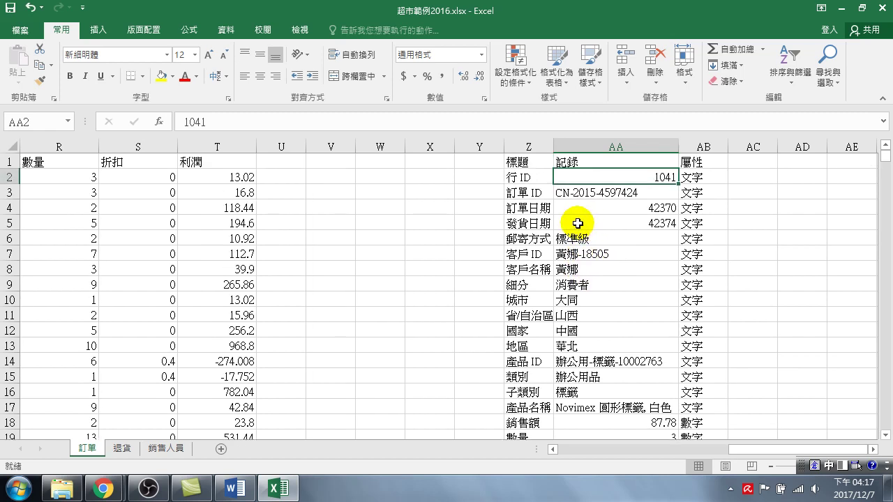
pyautogui.click(526, 174)
pyautogui.scroll(-2, 537, 265)
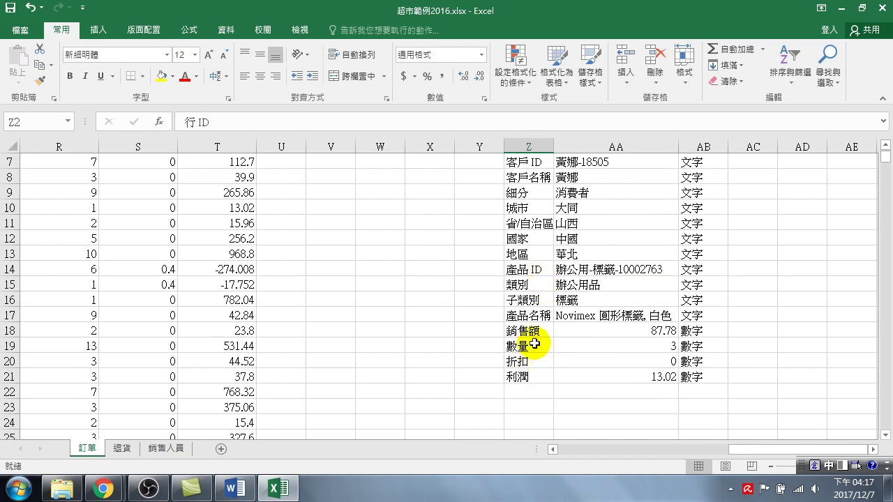
pyautogui.scroll(2, 533, 342)
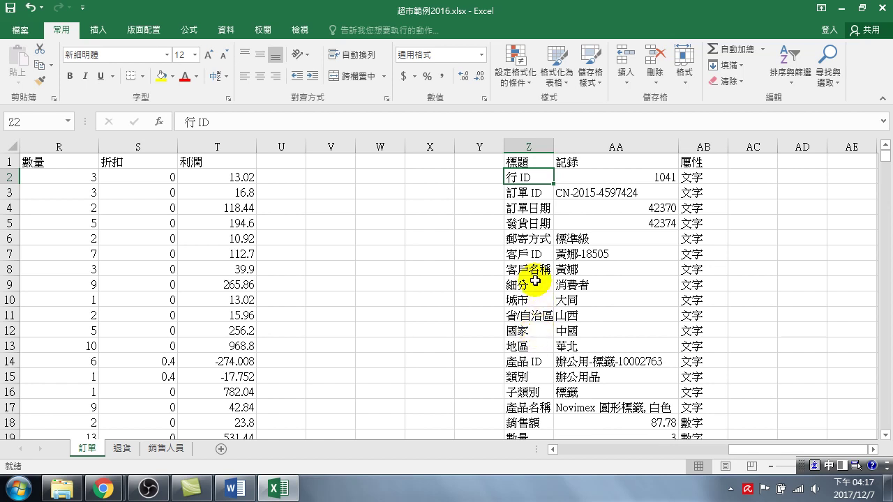
pyautogui.click(541, 192)
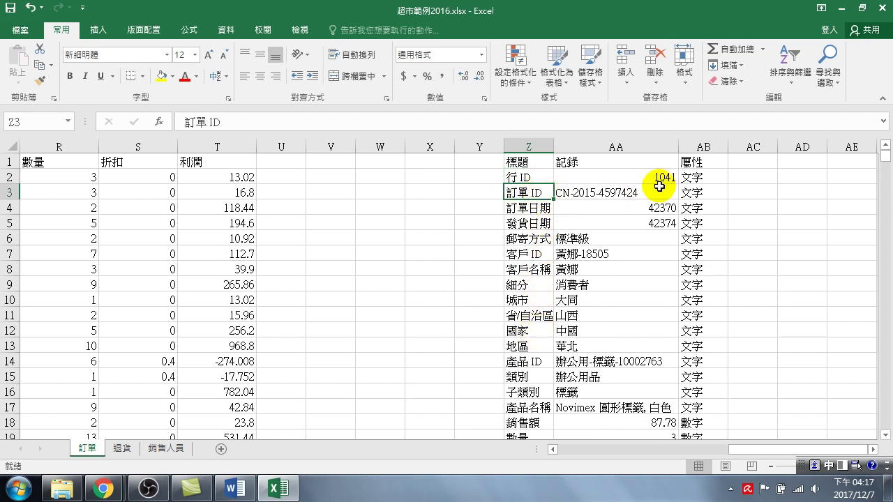
pyautogui.click(528, 208)
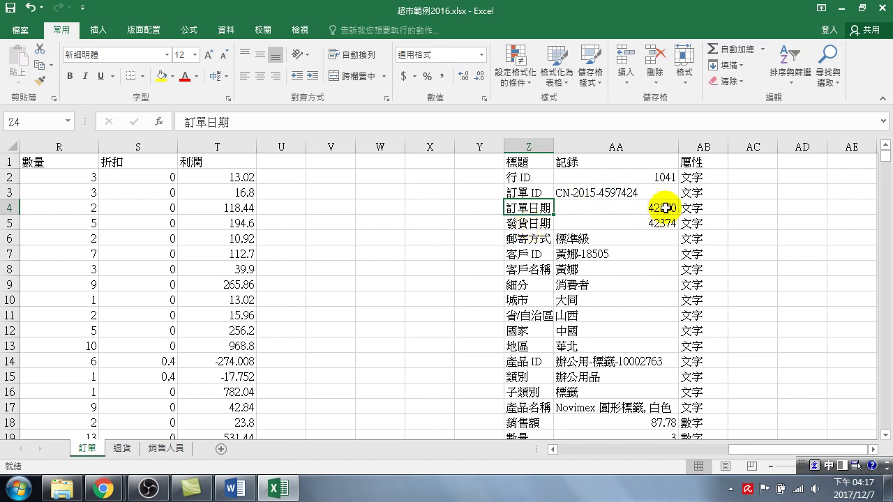
pyautogui.moveTo(539, 206); pyautogui.dragTo(673, 208)
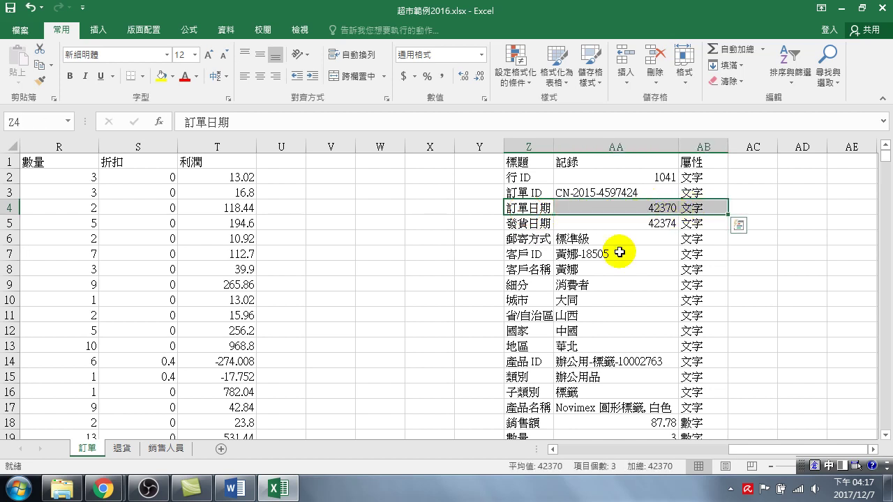
pyautogui.scroll(-3, 579, 299)
pyautogui.click(524, 285)
pyautogui.moveTo(524, 285); pyautogui.dragTo(688, 284)
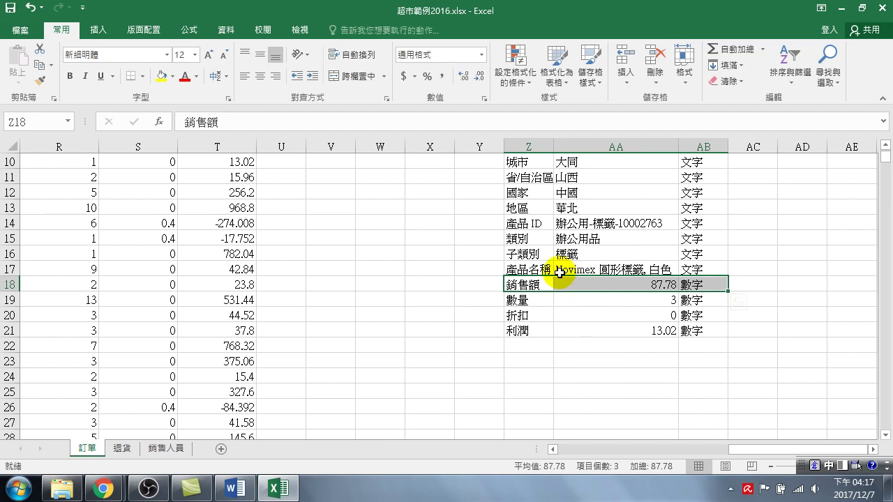
pyautogui.scroll(3, 558, 272)
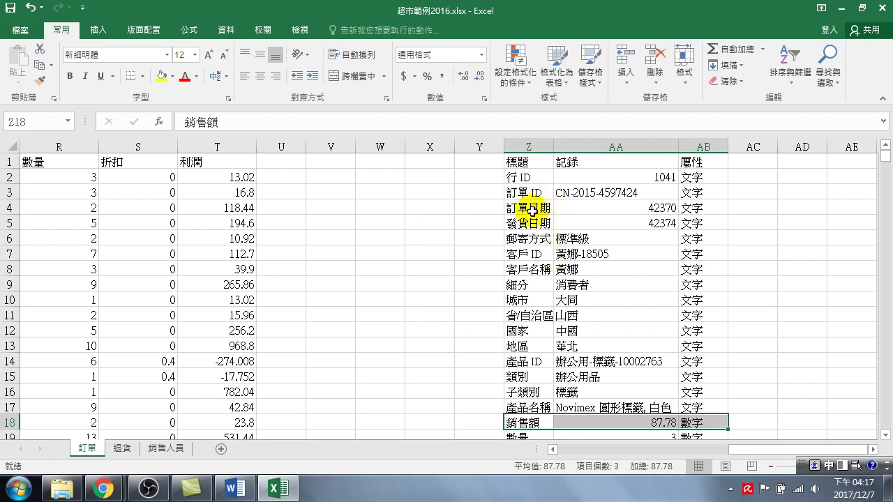
pyautogui.moveTo(520, 270); pyautogui.dragTo(701, 270)
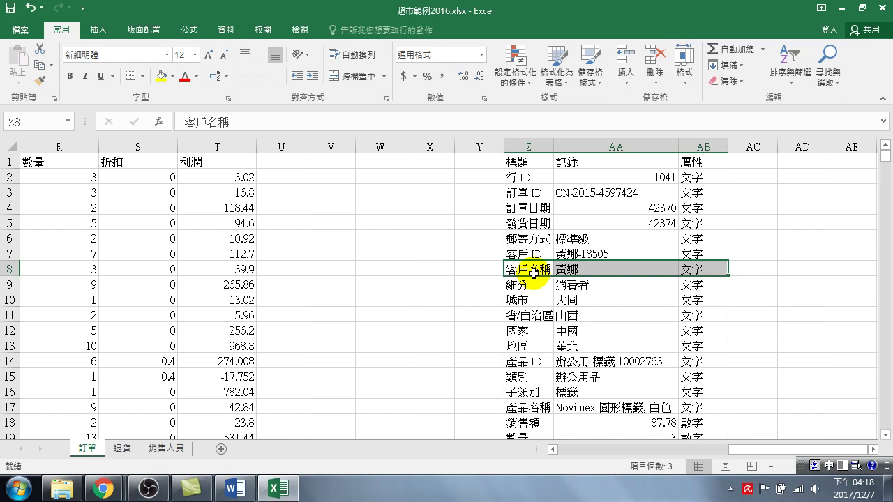
pyautogui.moveTo(528, 176); pyautogui.dragTo(539, 407)
pyautogui.scroll(-2, 568, 367)
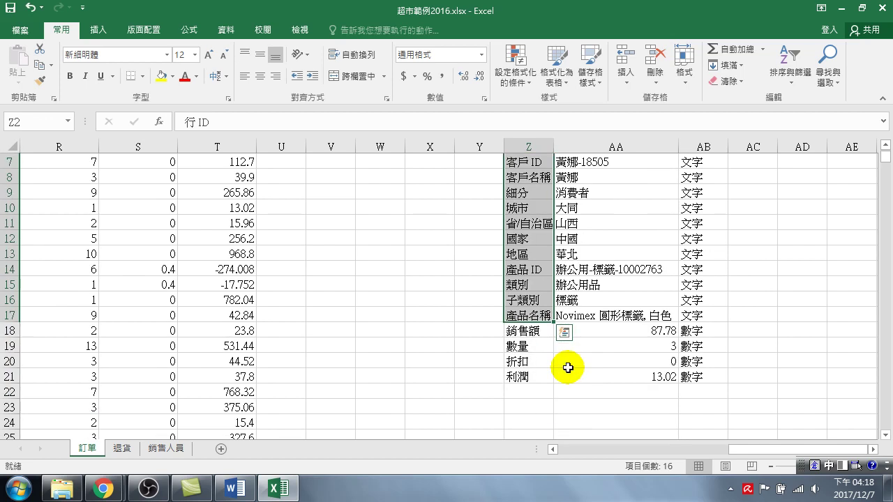
pyautogui.moveTo(530, 330); pyautogui.dragTo(533, 381)
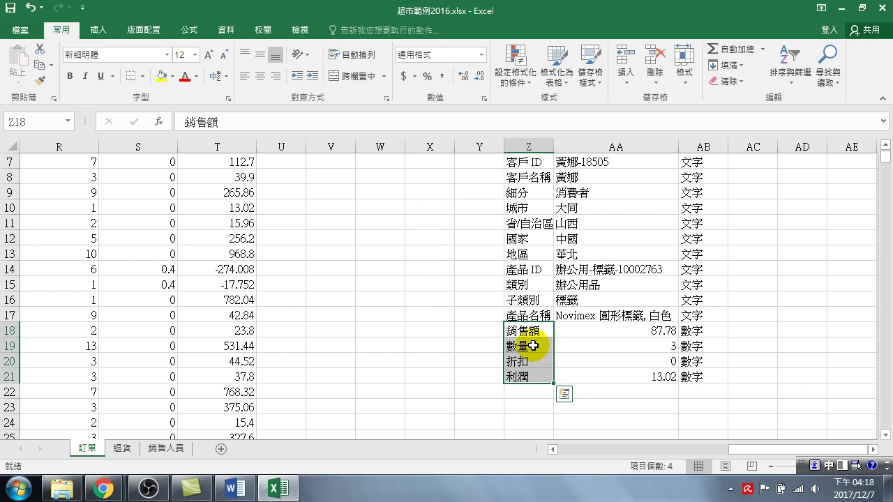
pyautogui.scroll(1, 526, 276)
pyautogui.scroll(1, 527, 265)
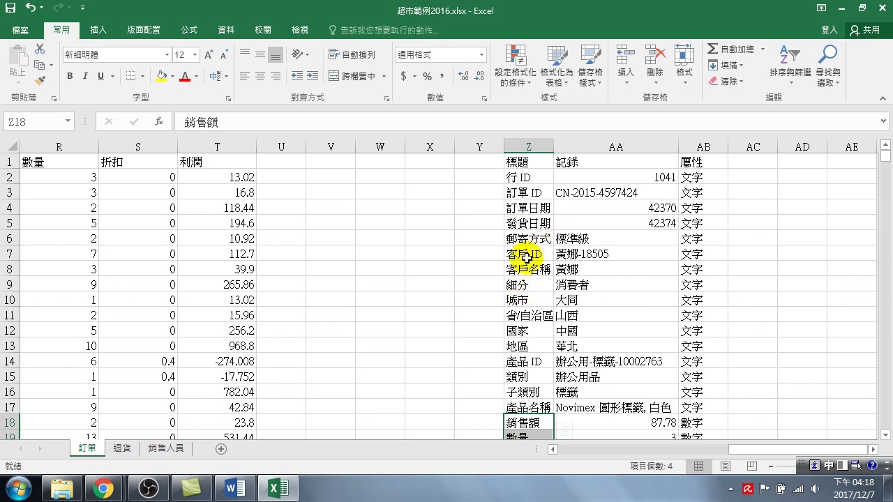
pyautogui.click(519, 331)
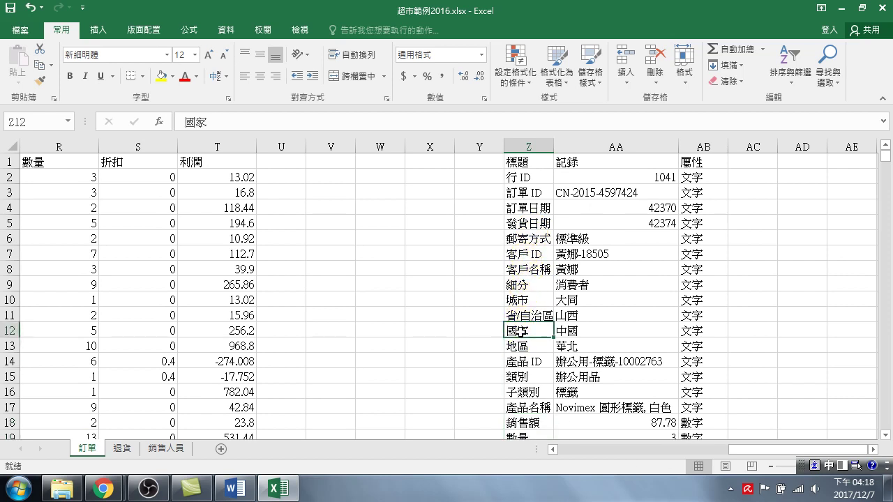
pyautogui.click(526, 256)
pyautogui.click(526, 270)
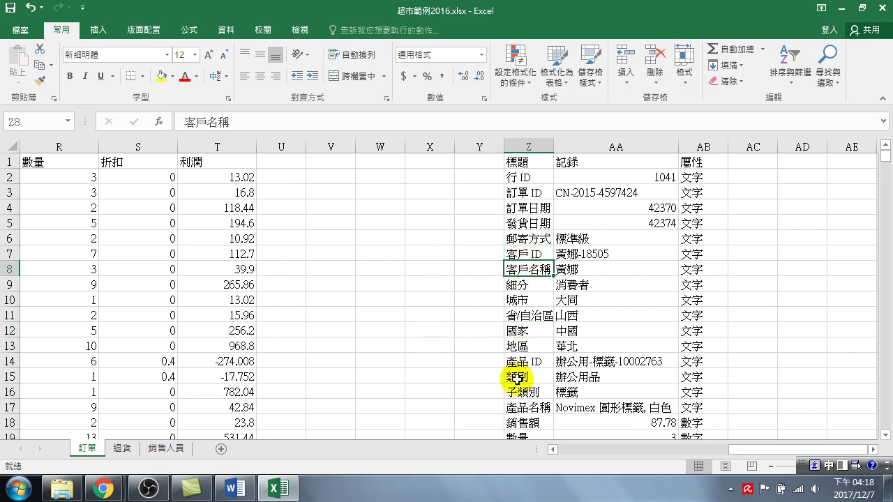
pyautogui.scroll(-3, 522, 389)
pyautogui.click(524, 286)
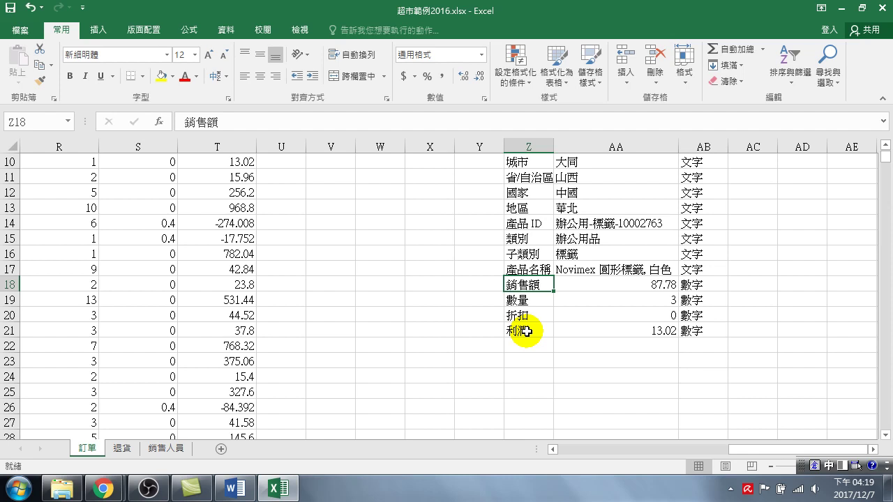
pyautogui.scroll(3, 525, 265)
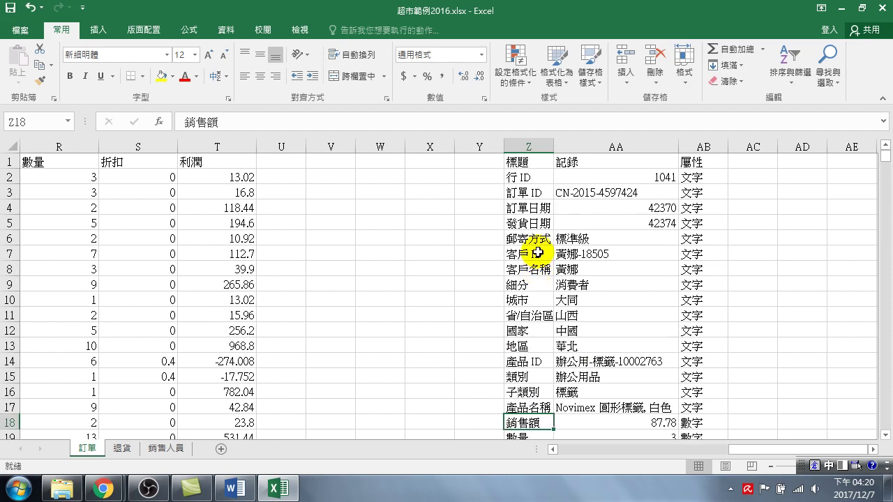
pyautogui.scroll(-1, 525, 246)
pyautogui.scroll(-2, 527, 244)
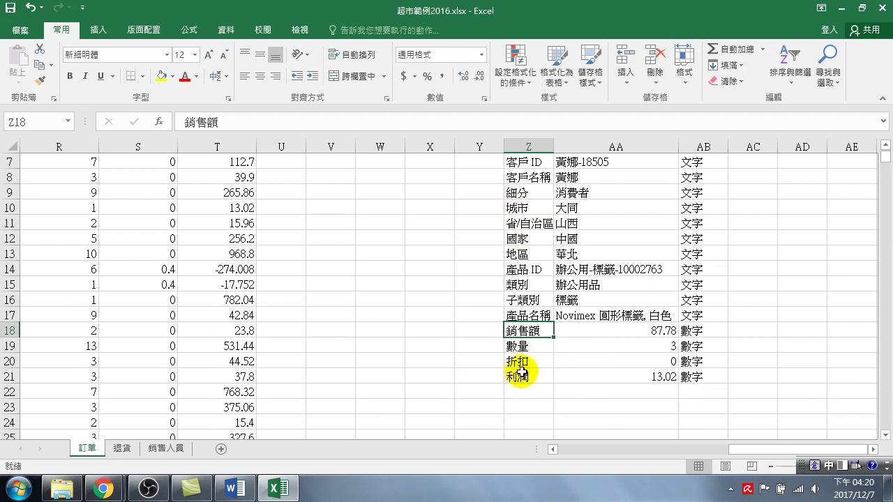
pyautogui.scroll(2, 530, 300)
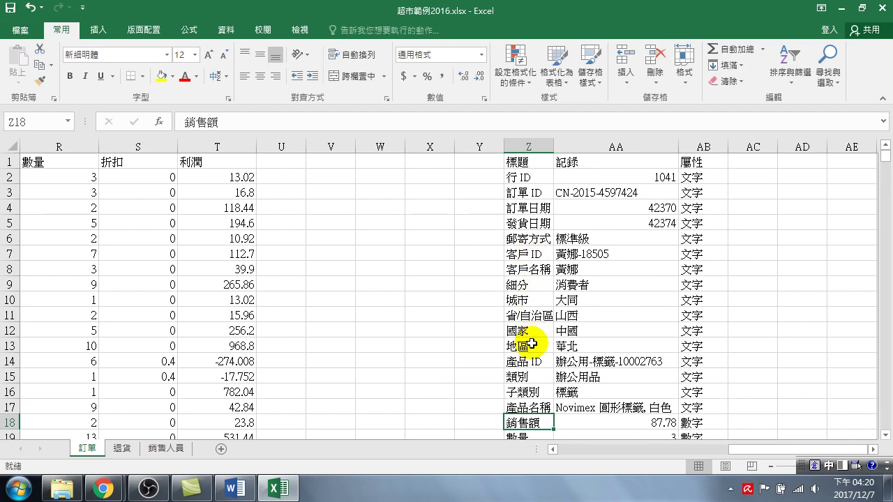
pyautogui.click(524, 377)
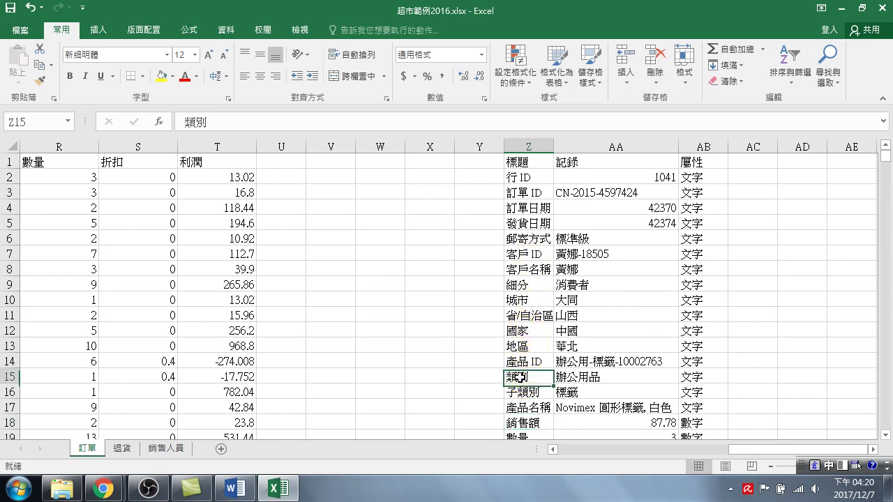
pyautogui.click(529, 389)
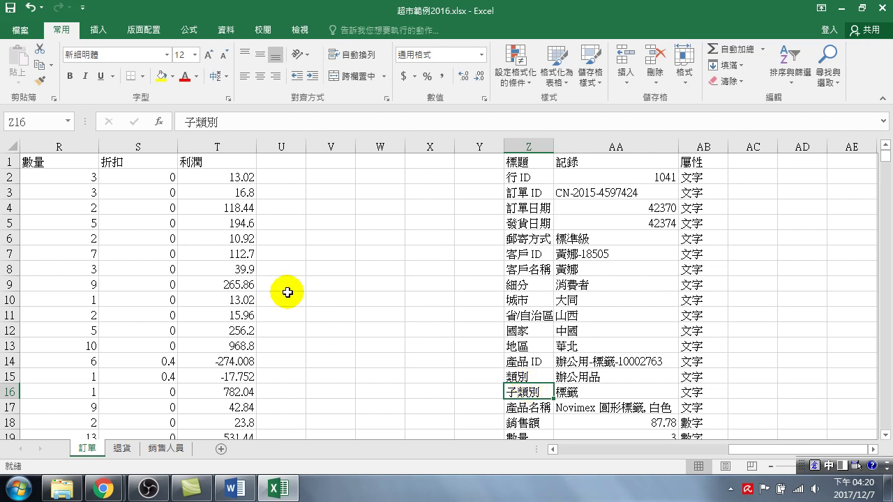
pyautogui.click(201, 268)
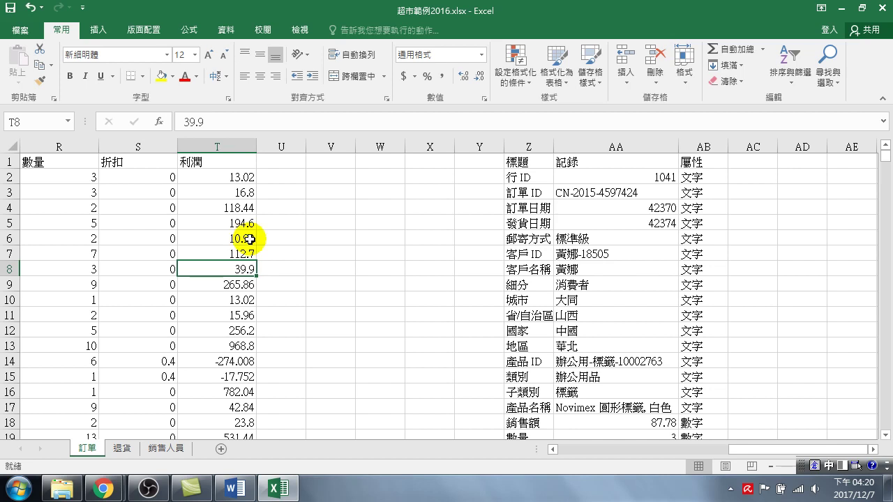
# Step: Select a cell in the 訂單 data and open the 格式化為表格 style gallery
pyautogui.moveTo(744, 452); pyautogui.dragTo(562, 496)
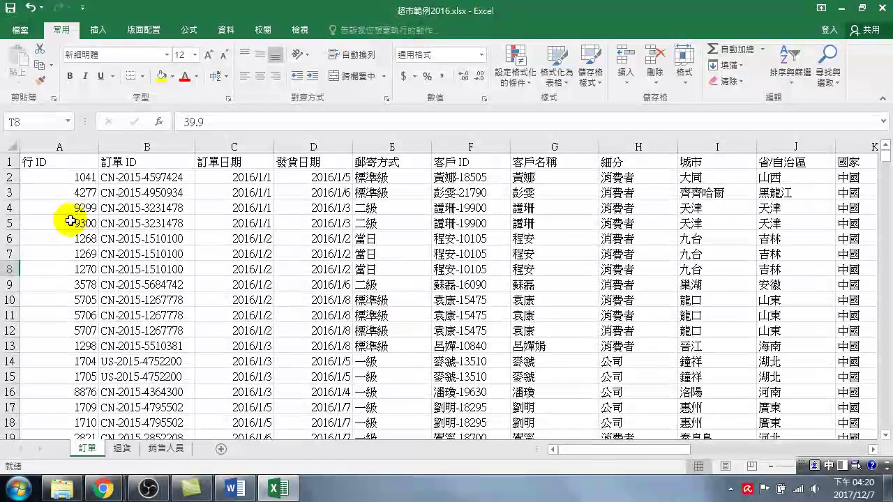
pyautogui.click(70, 222)
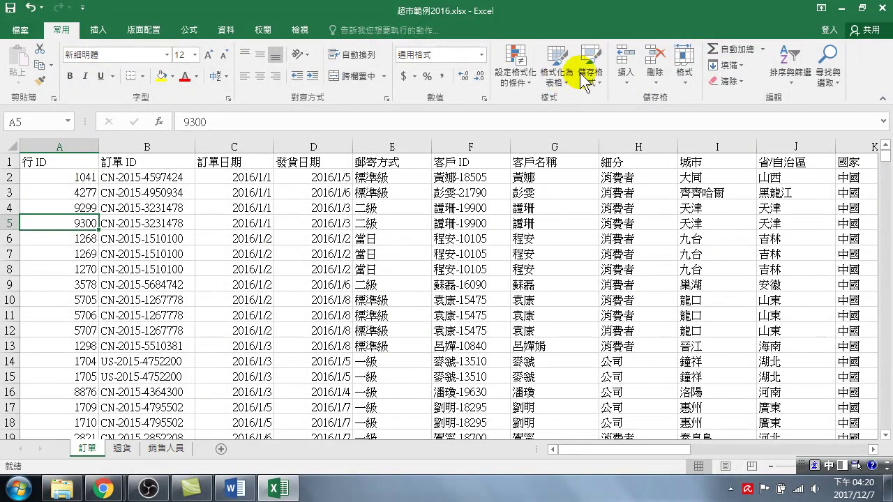
pyautogui.click(561, 62)
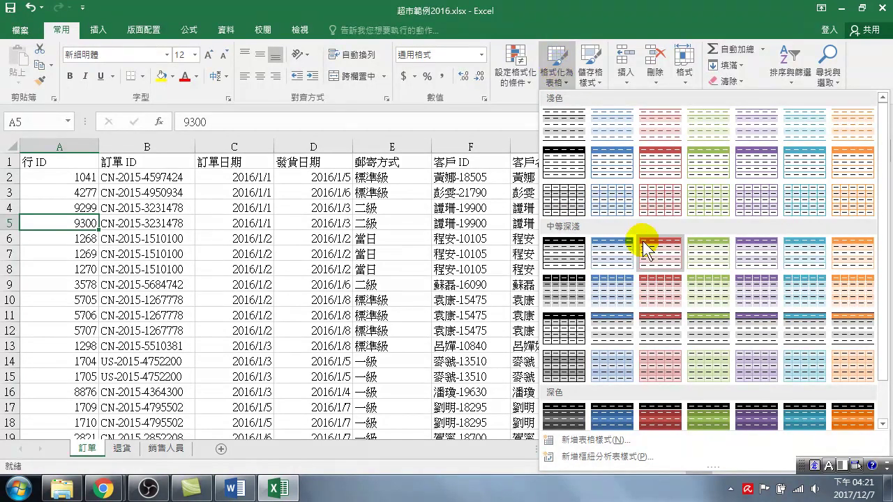
# Step: Format A1:T3402 as a blue banded table with headers, then move to empty cell U2
pyautogui.click(608, 251)
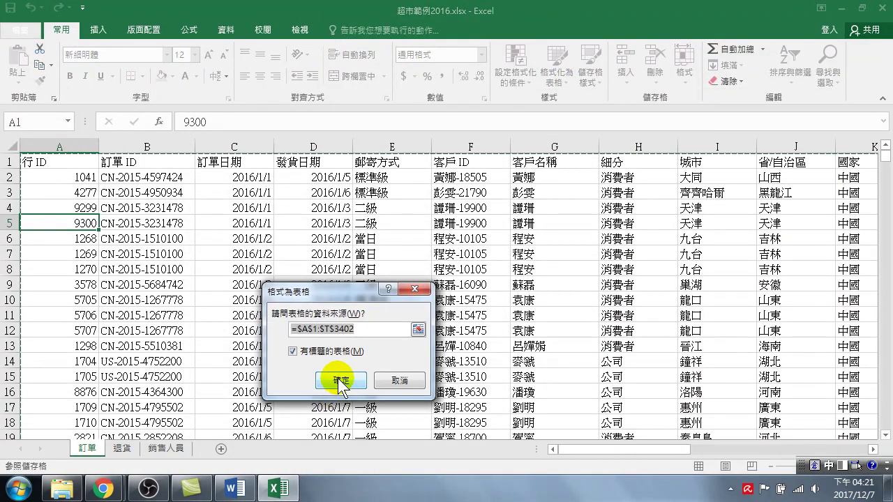
pyautogui.click(340, 380)
pyautogui.click(108, 180)
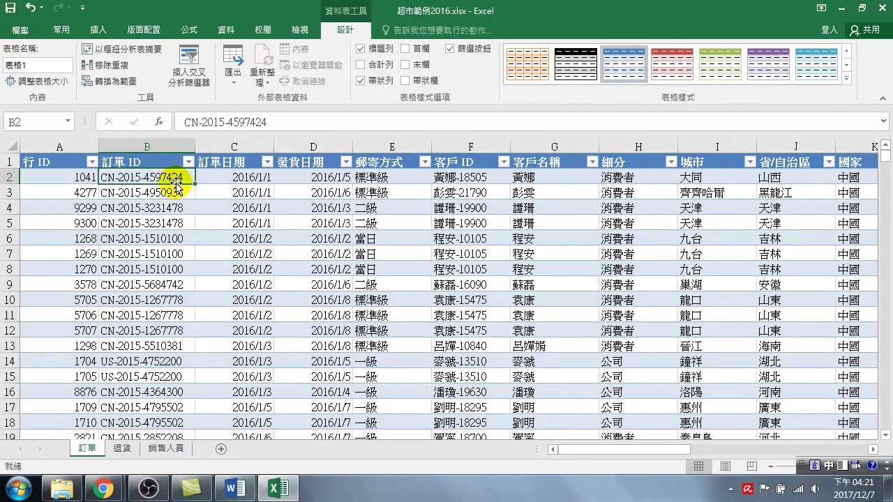
pyautogui.press('Right')
pyautogui.press('Right')
pyautogui.press('Right')
pyautogui.press('Right')
pyautogui.press('Right')
pyautogui.press('Right')
pyautogui.press('Right')
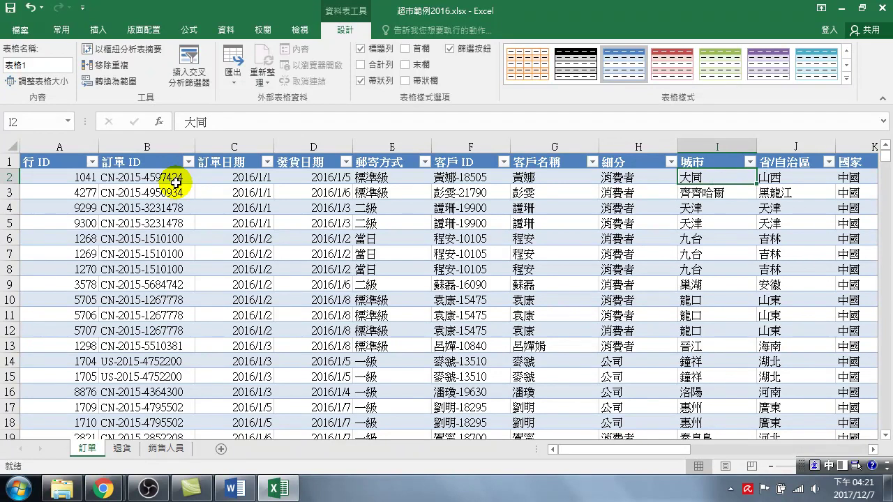
pyautogui.press('Left')
pyautogui.press('Left')
pyautogui.press('Left')
pyautogui.press('Left')
pyautogui.press('Left')
pyautogui.press('Left')
pyautogui.press('Right')
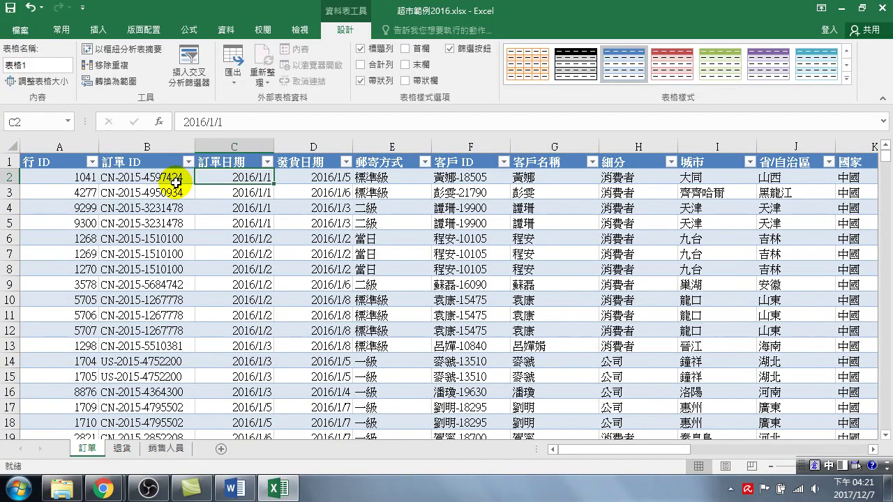
pyautogui.press('Right')
pyautogui.press('Right')
pyautogui.press('Right')
pyautogui.press('Right')
pyautogui.press('Right')
pyautogui.press('Right')
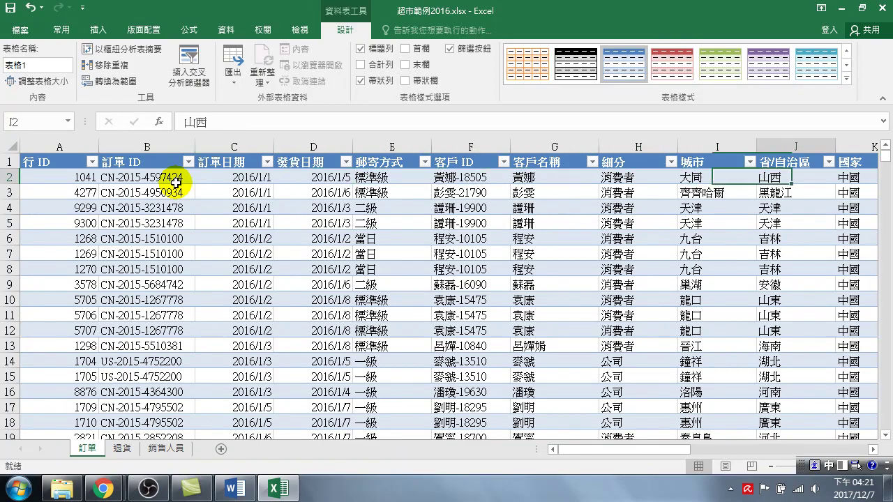
pyautogui.press('Right')
pyautogui.press('Right')
pyautogui.press('Right')
pyautogui.press('Right')
pyautogui.press('Right')
pyautogui.press('Right')
pyautogui.press('Right')
pyautogui.press('Right')
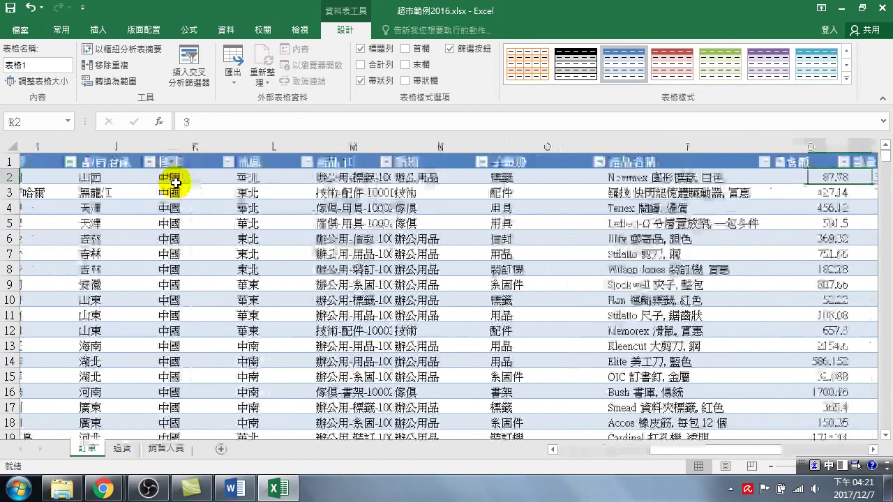
pyautogui.press('Right')
pyautogui.press('Right')
pyautogui.press('Right')
pyautogui.press('Right')
pyautogui.press('Left')
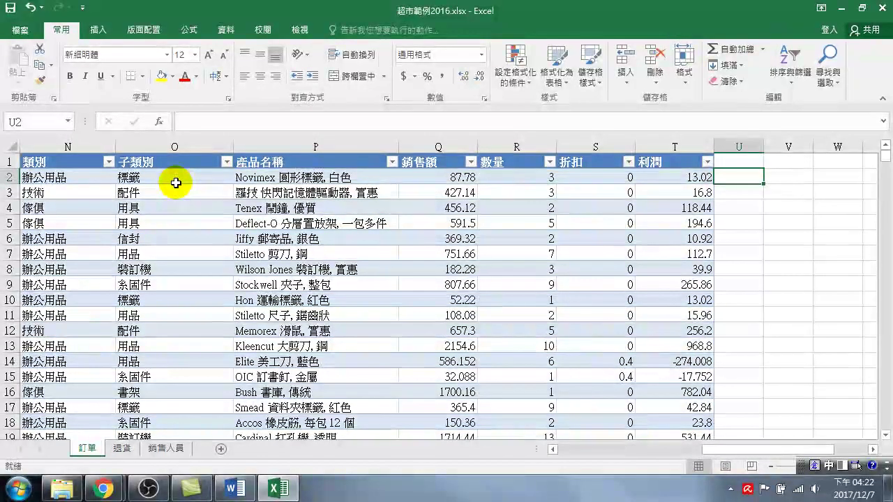
# Step: Type =YEAR( in U2 and insert the [訂單日期] column reference
pyautogui.write('=')
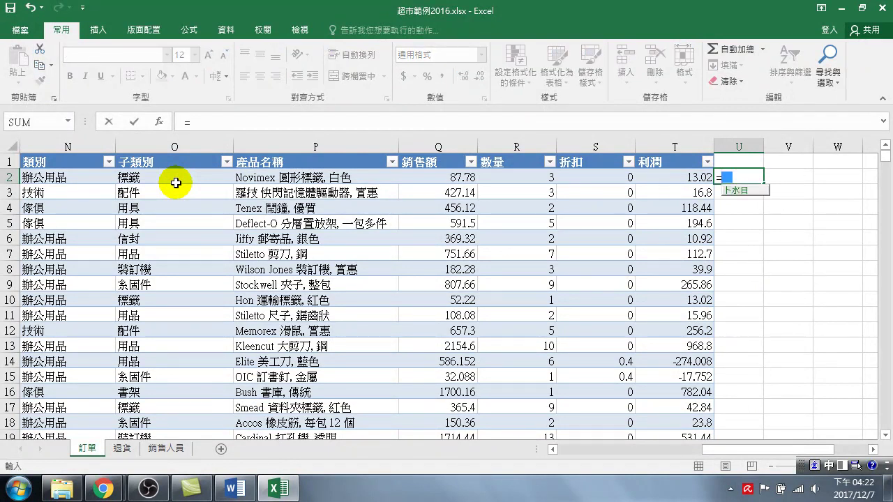
pyautogui.write('year')
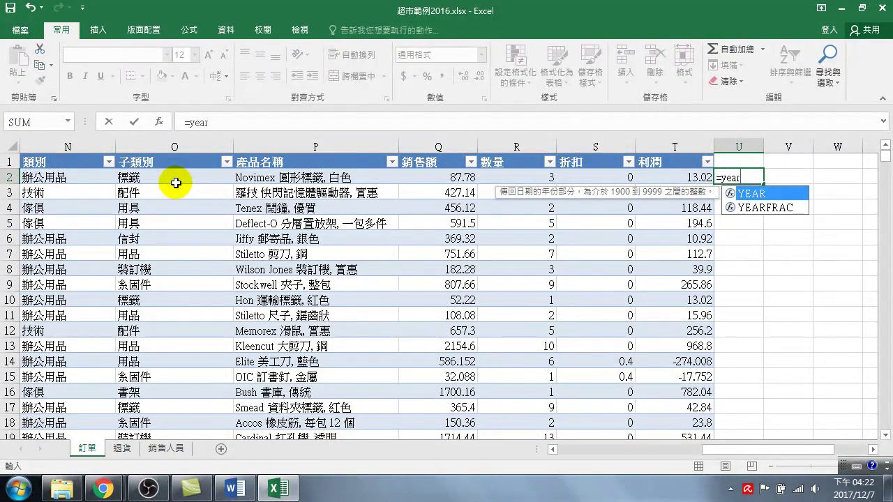
pyautogui.press('Tab')
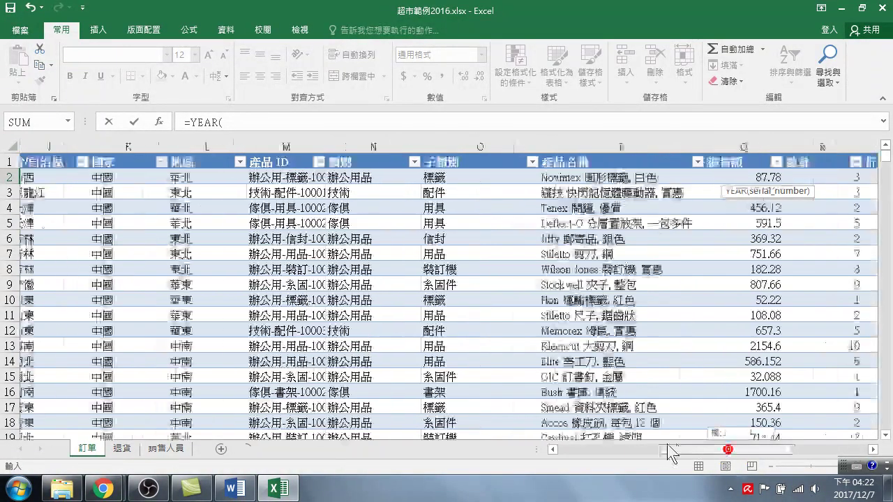
pyautogui.moveTo(730, 454); pyautogui.dragTo(568, 450)
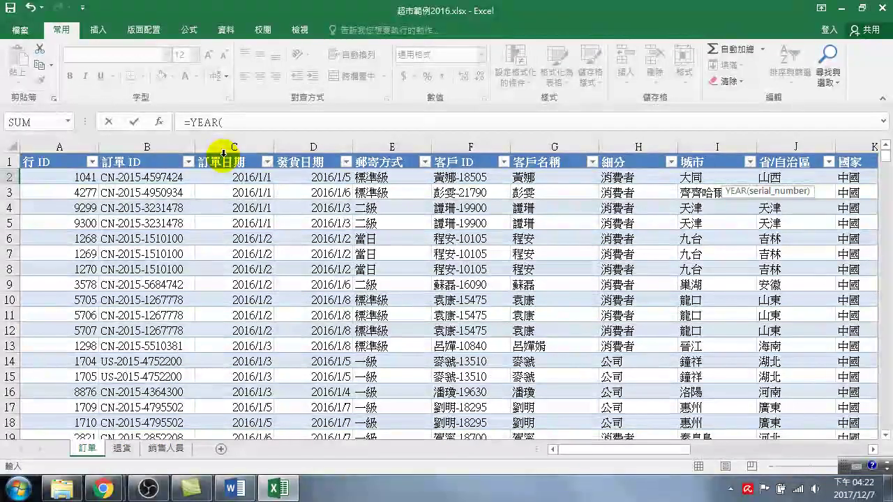
pyautogui.click(222, 153)
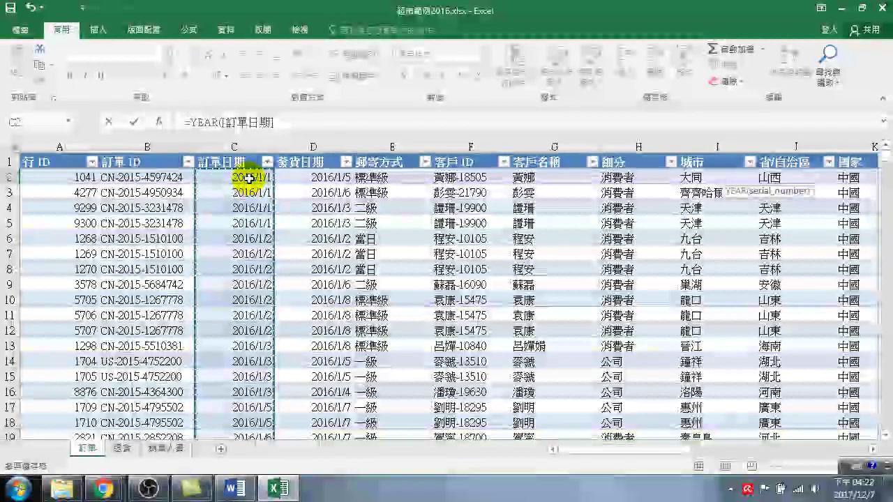
pyautogui.click(249, 181)
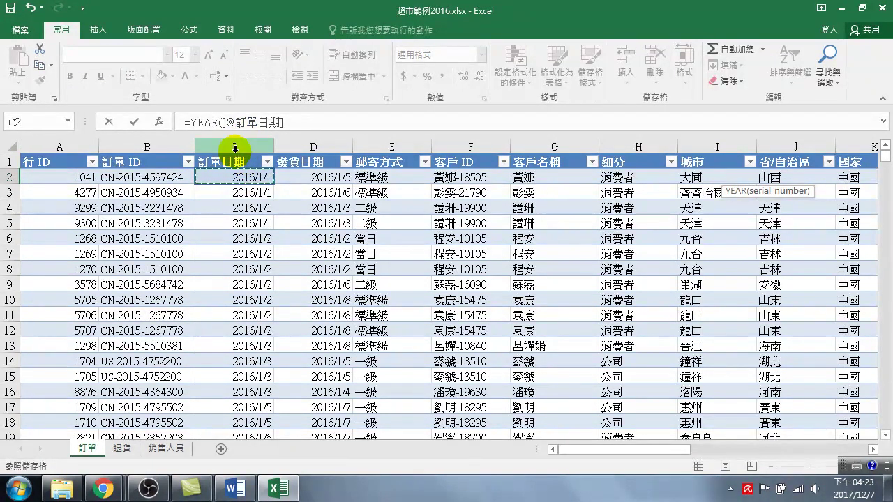
pyautogui.click(235, 145)
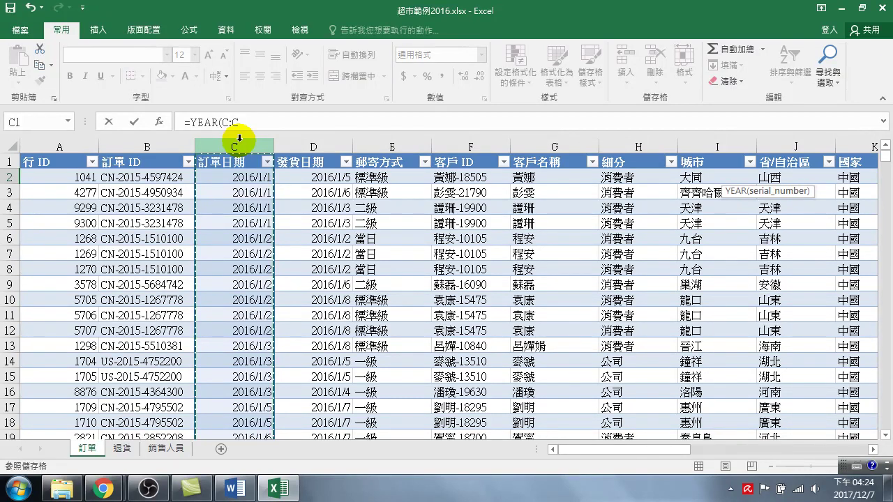
pyautogui.click(234, 164)
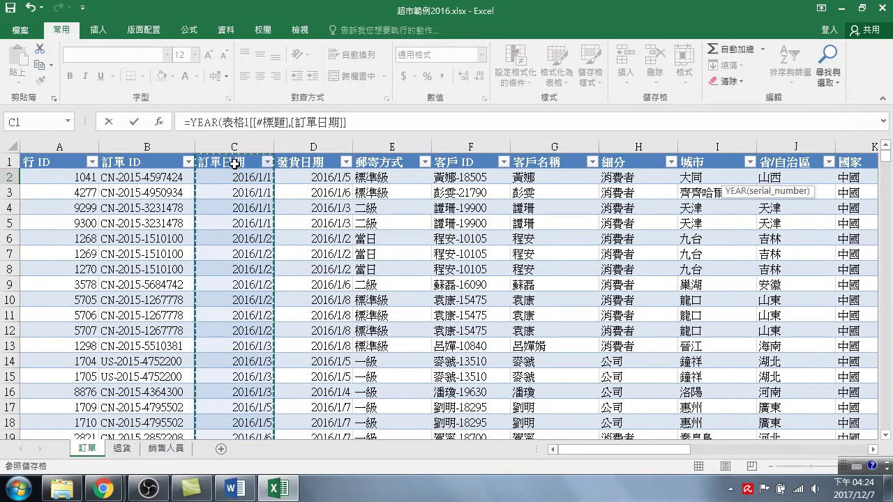
pyautogui.click(233, 159)
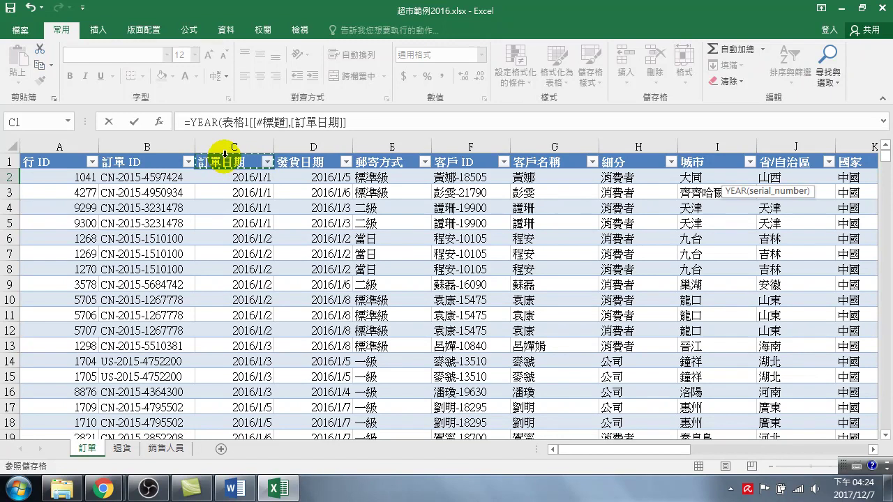
pyautogui.click(226, 155)
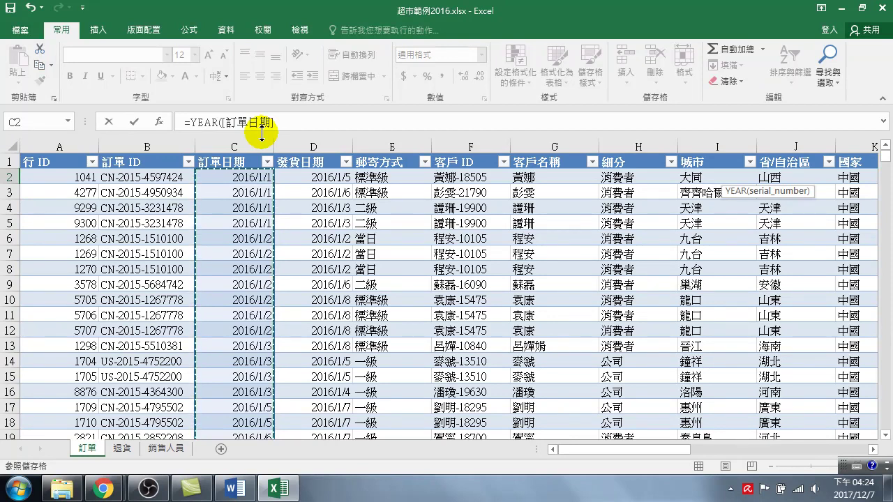
# Step: Complete =YEAR([訂單日期]) in U2 and rename the new column header from 欄1 to 年
pyautogui.write(')')
pyautogui.press('Return')
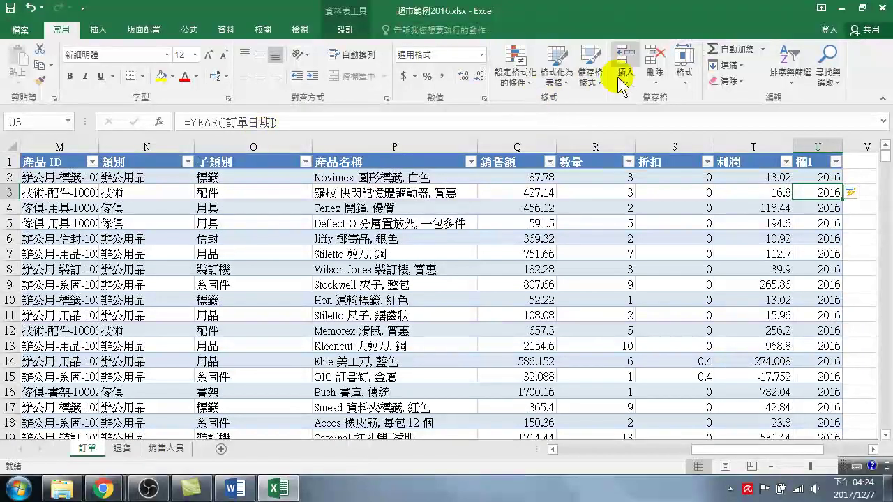
pyautogui.click(804, 159)
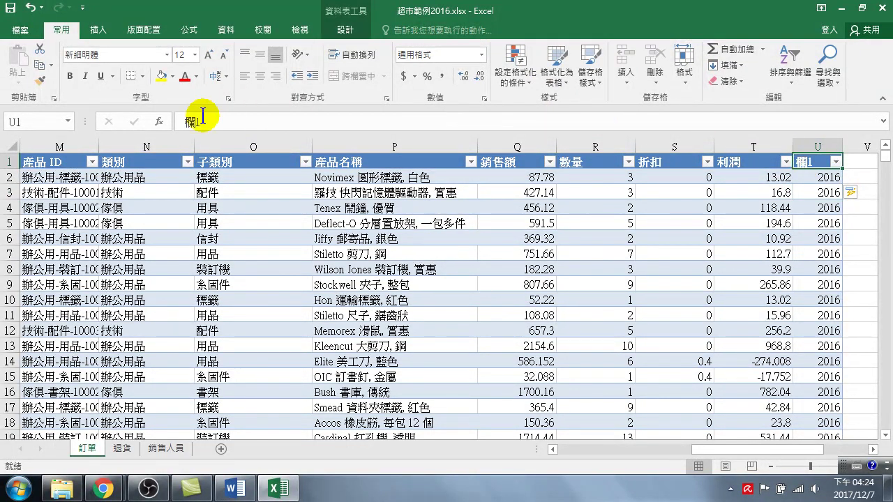
pyautogui.moveTo(207, 122); pyautogui.dragTo(174, 131)
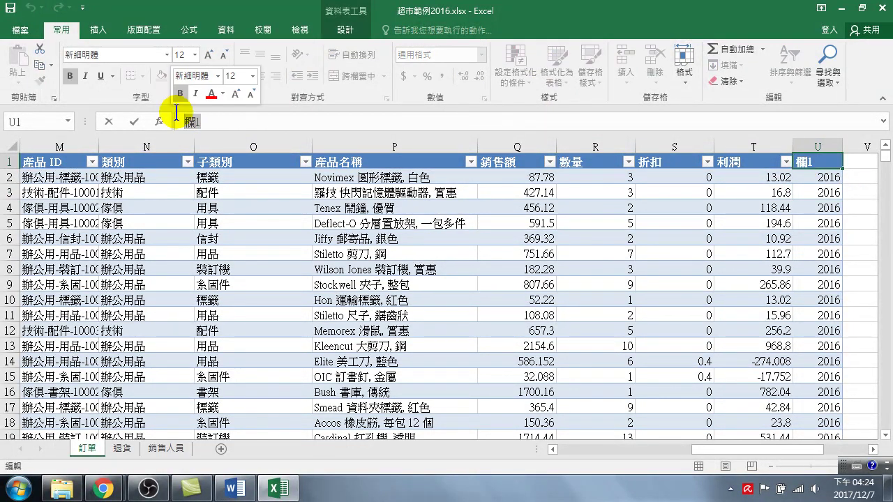
pyautogui.press('BackSpace')
pyautogui.write('年')
pyautogui.press('Return')
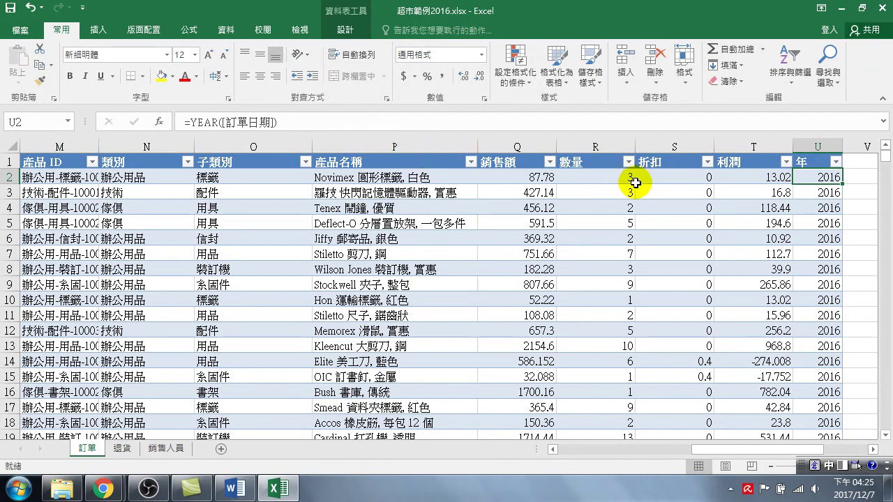
pyautogui.click(98, 31)
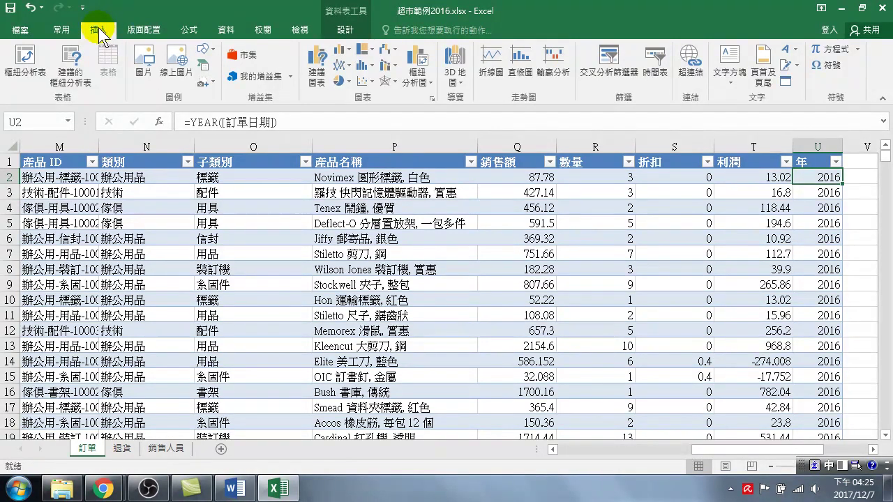
pyautogui.click(97, 29)
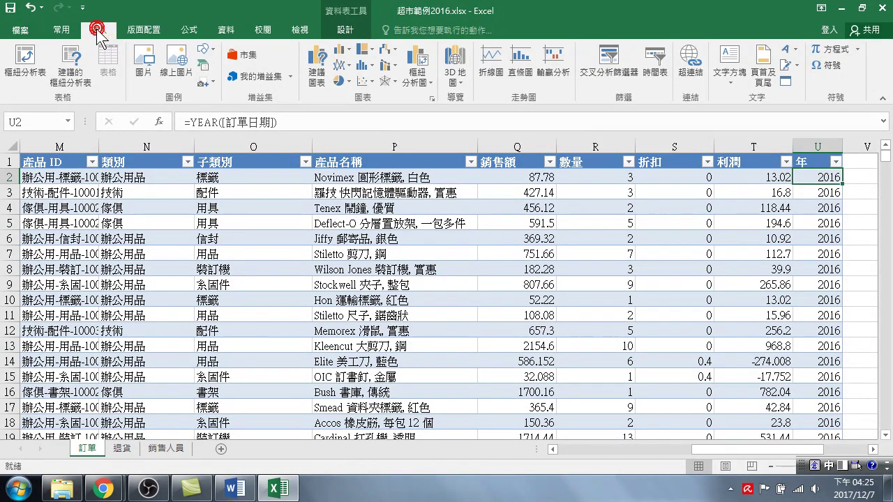
pyautogui.click(28, 61)
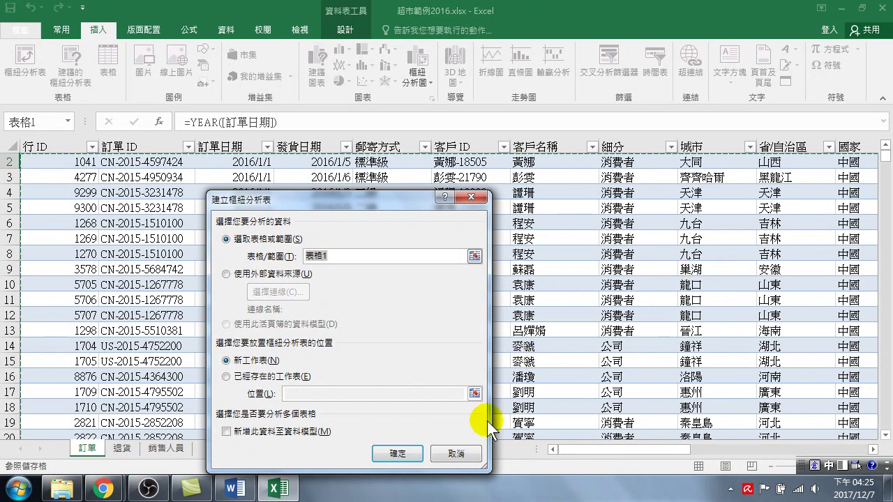
pyautogui.click(459, 452)
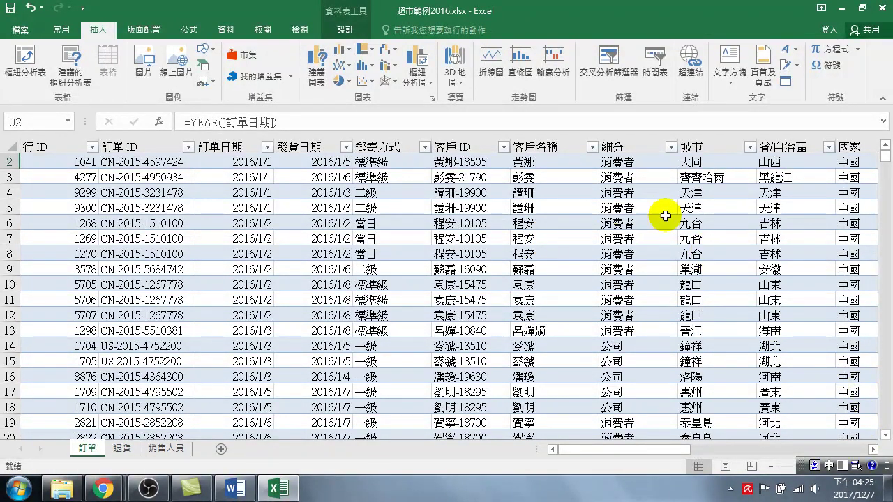
pyautogui.click(886, 436)
pyautogui.click(886, 436)
pyautogui.doubleClick(886, 436)
pyautogui.click(404, 250)
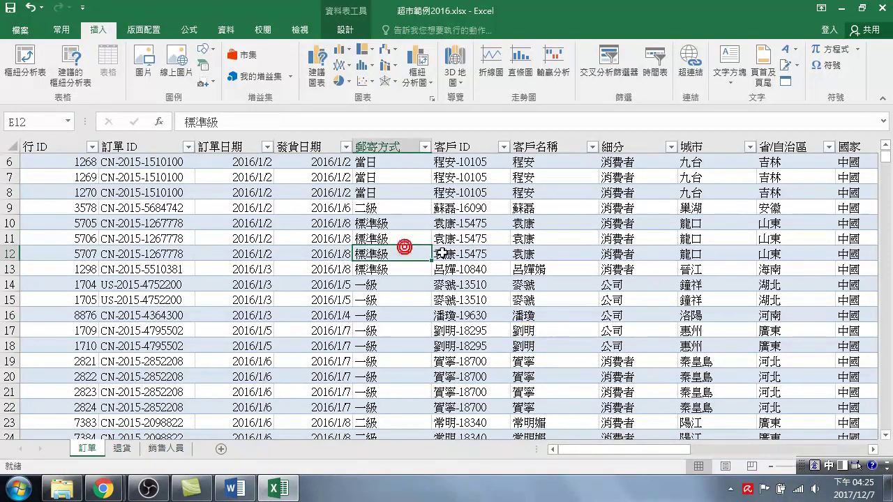
pyautogui.scroll(2, 405, 237)
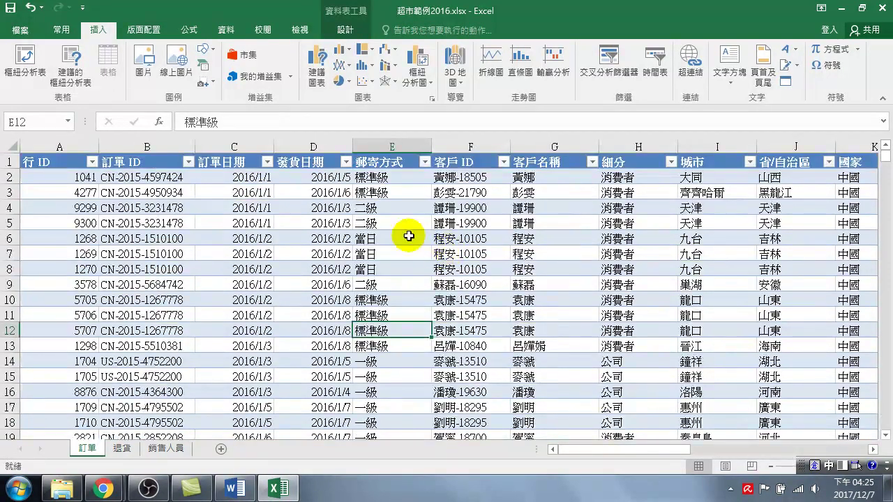
pyautogui.click(18, 161)
pyautogui.click(358, 254)
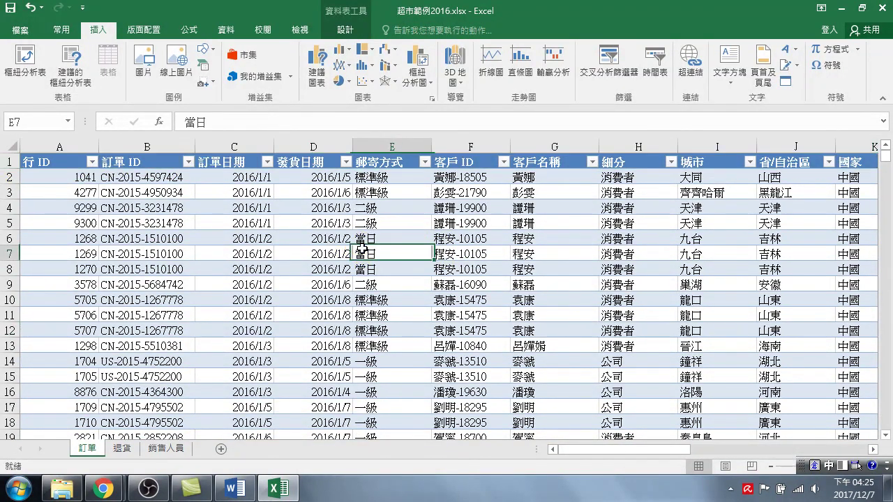
pyautogui.click(886, 436)
pyautogui.click(886, 436)
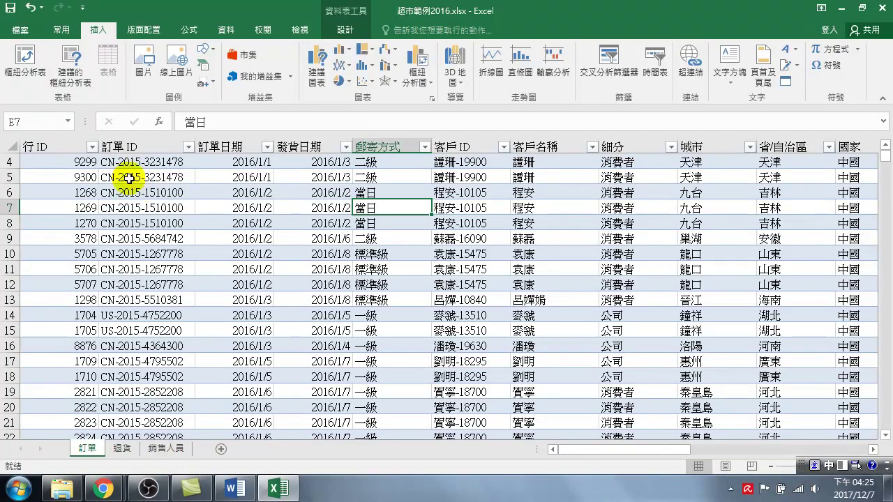
pyautogui.click(280, 207)
pyautogui.scroll(1, 275, 199)
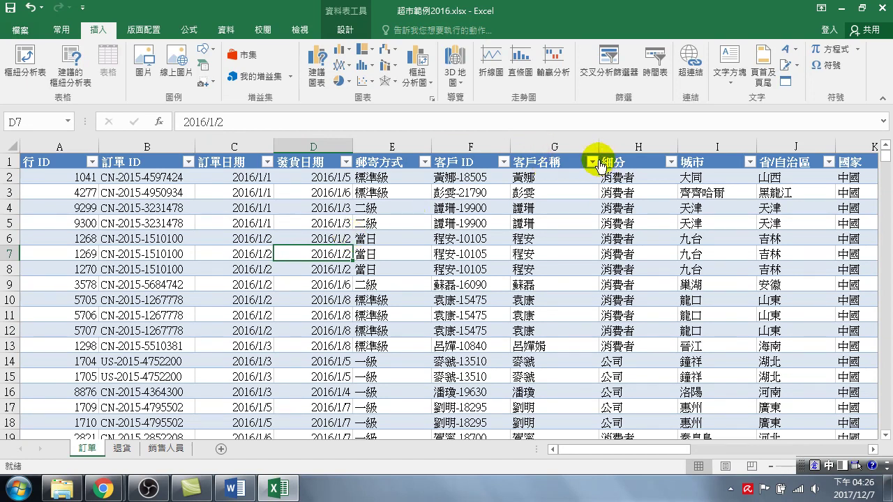
# Step: Sort the order table A–Z by 客戶名稱, then by 行 ID, and finally oldest-first by 訂單日期
pyautogui.click(590, 161)
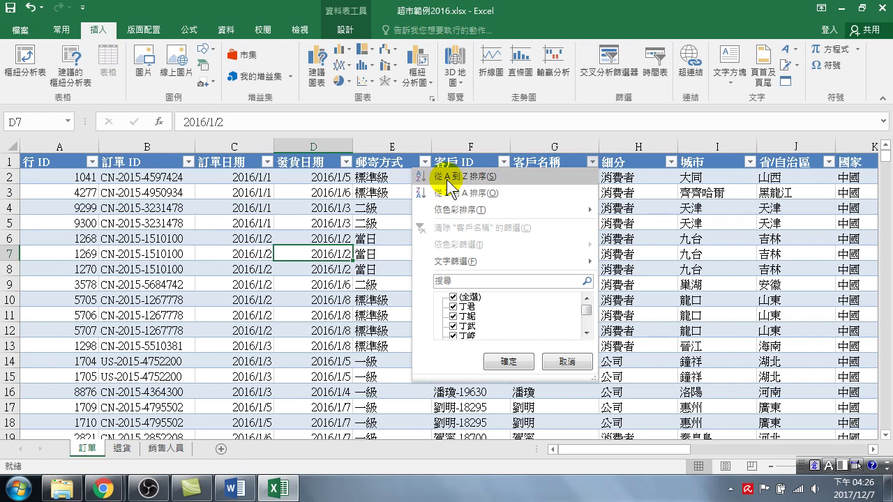
pyautogui.click(468, 176)
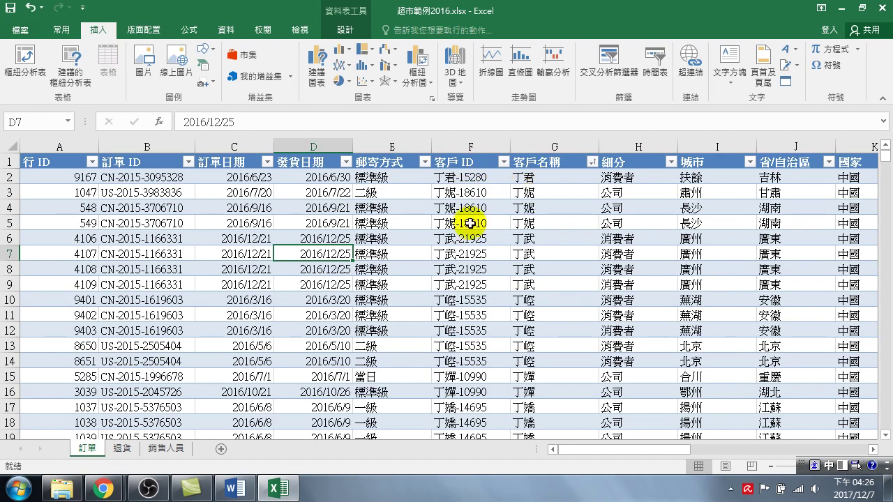
pyautogui.click(481, 209)
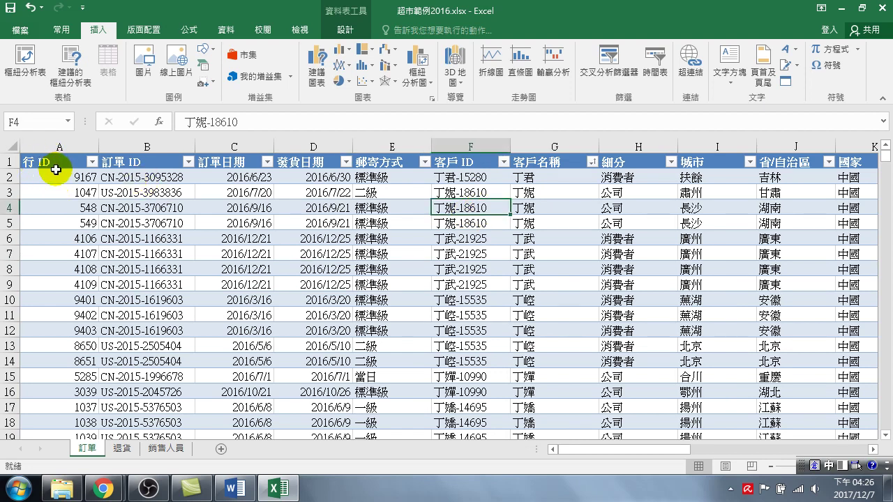
pyautogui.click(91, 162)
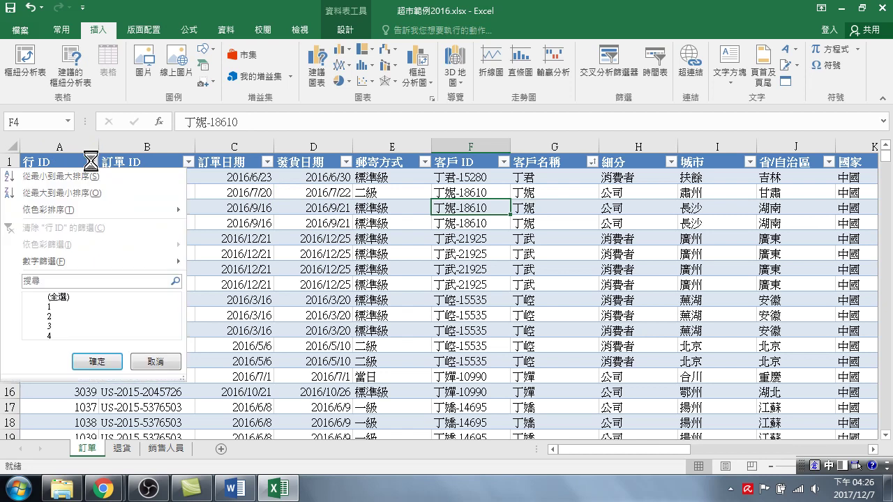
pyautogui.click(70, 175)
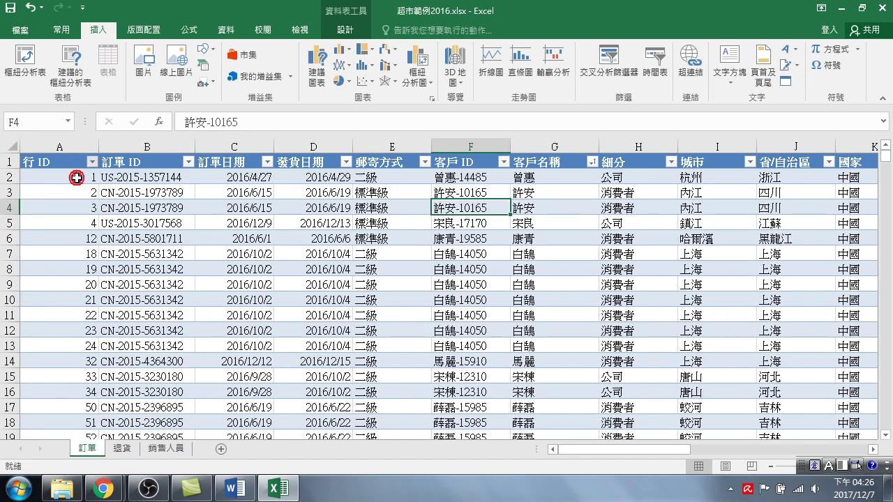
pyautogui.click(266, 162)
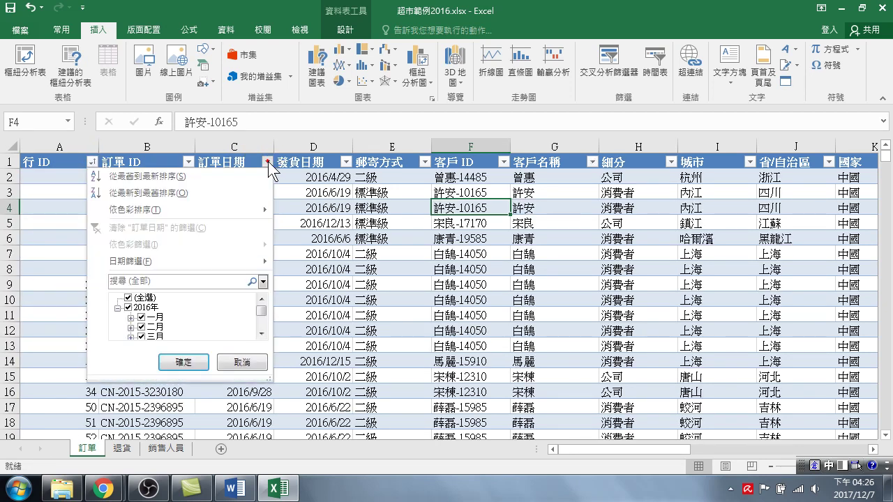
pyautogui.click(150, 183)
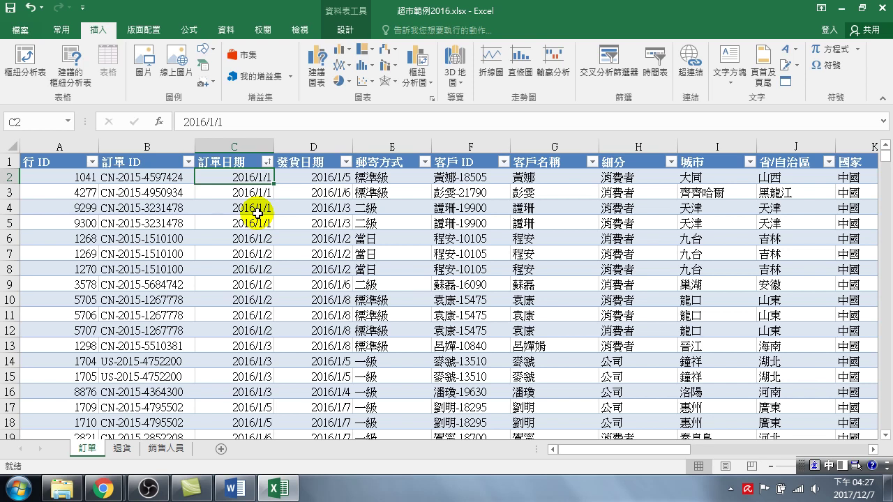
# Step: Start a new PivotTable from a cell in the 表格1 order table via 插入 > 樞紐分析表
pyautogui.click(457, 219)
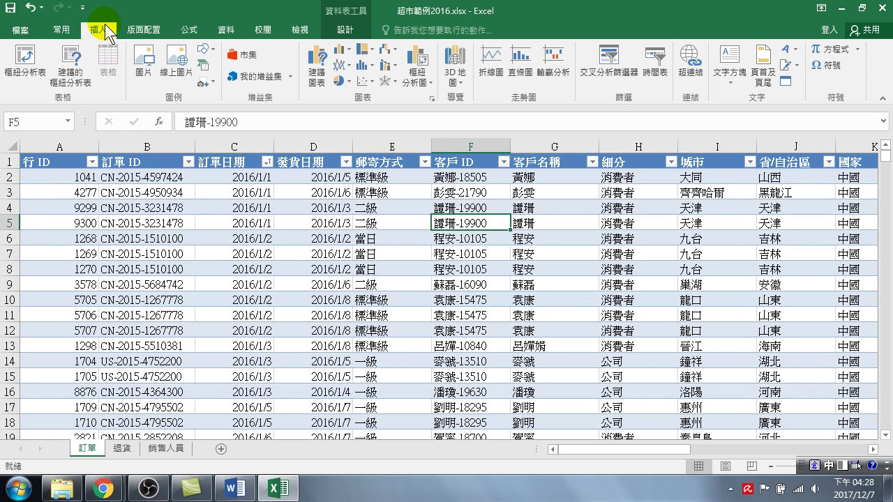
pyautogui.click(12, 66)
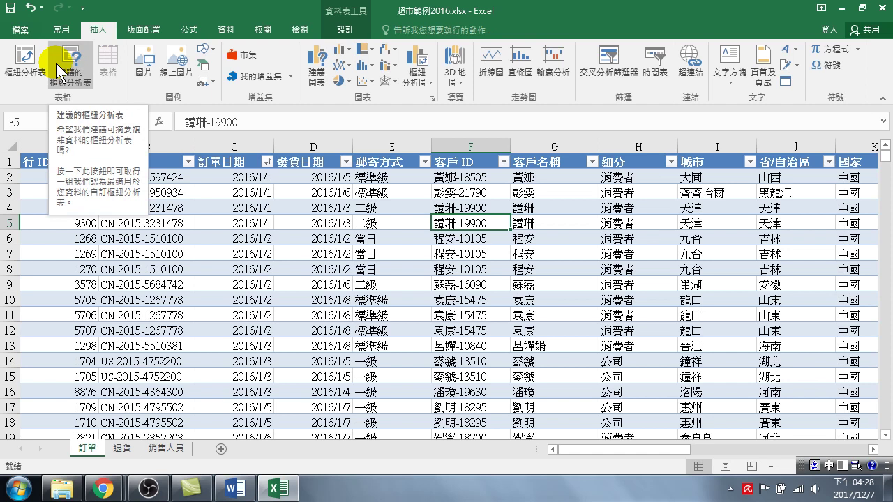
# Step: Place a PivotTable on a new sheet with 類別 as rows and summed 利潤 as values
pyautogui.click(28, 59)
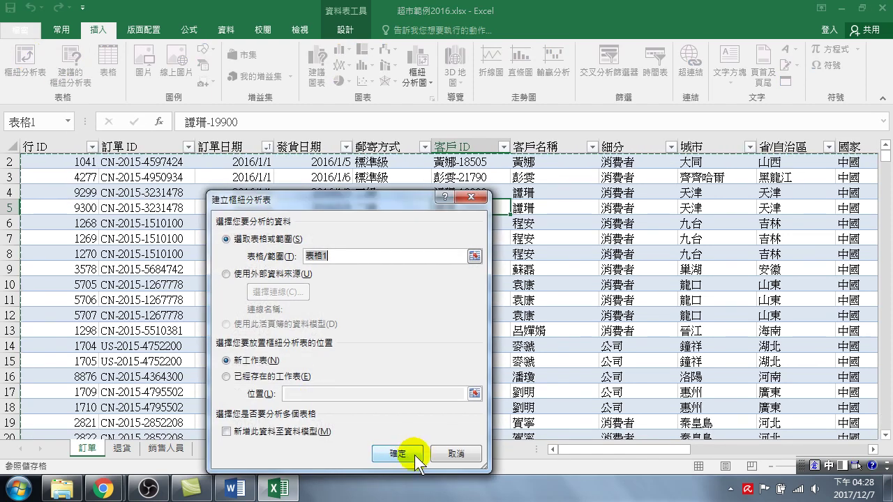
pyautogui.click(416, 456)
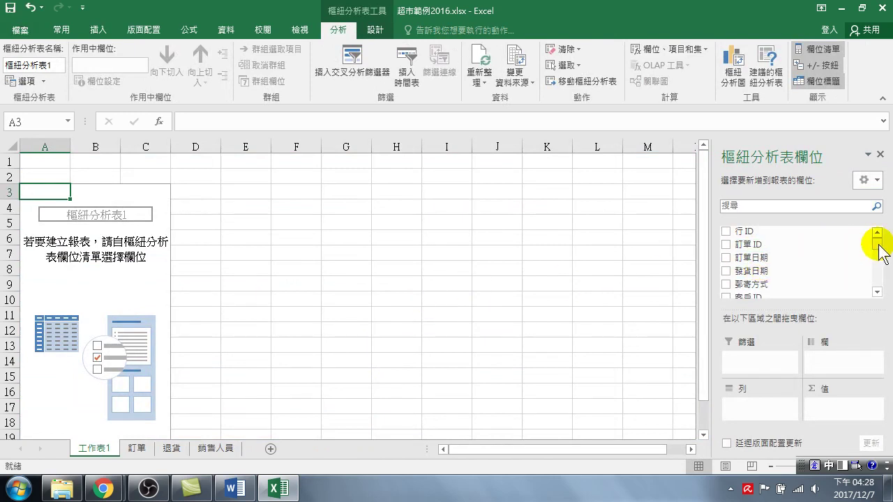
pyautogui.moveTo(879, 246); pyautogui.dragTo(875, 265)
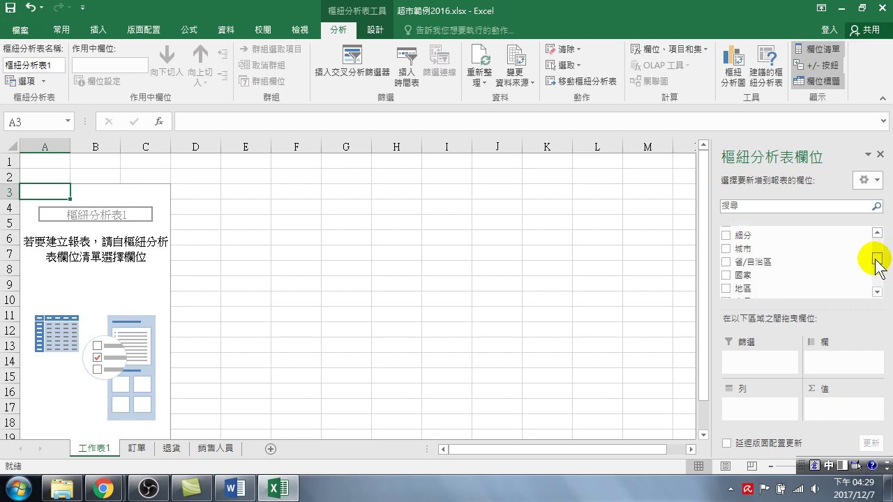
pyautogui.moveTo(876, 265); pyautogui.dragTo(877, 275)
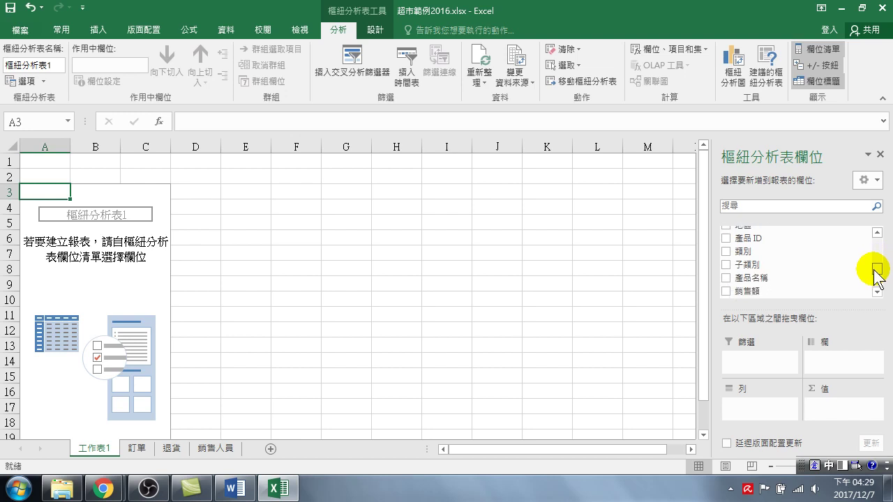
pyautogui.click(726, 251)
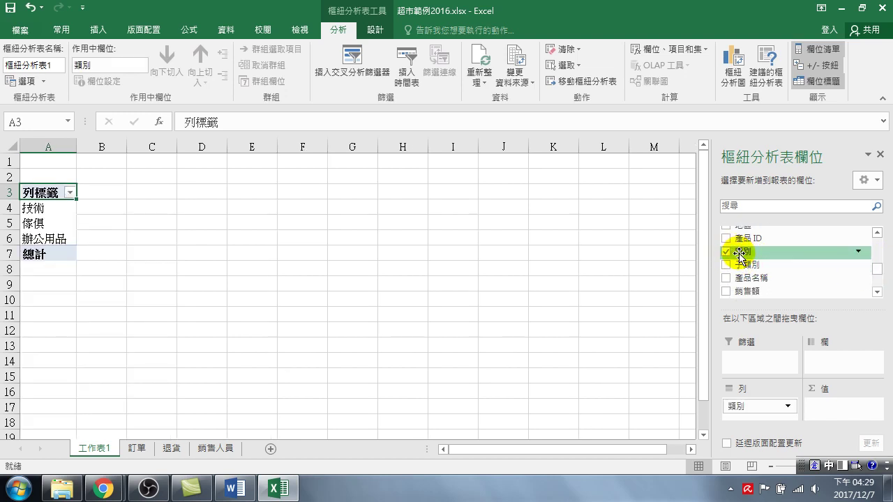
pyautogui.moveTo(877, 270); pyautogui.dragTo(881, 286)
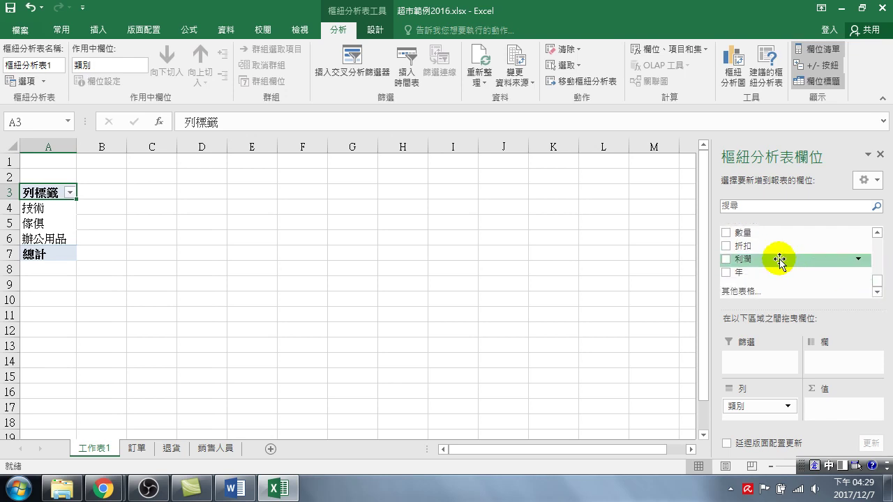
pyautogui.click(726, 259)
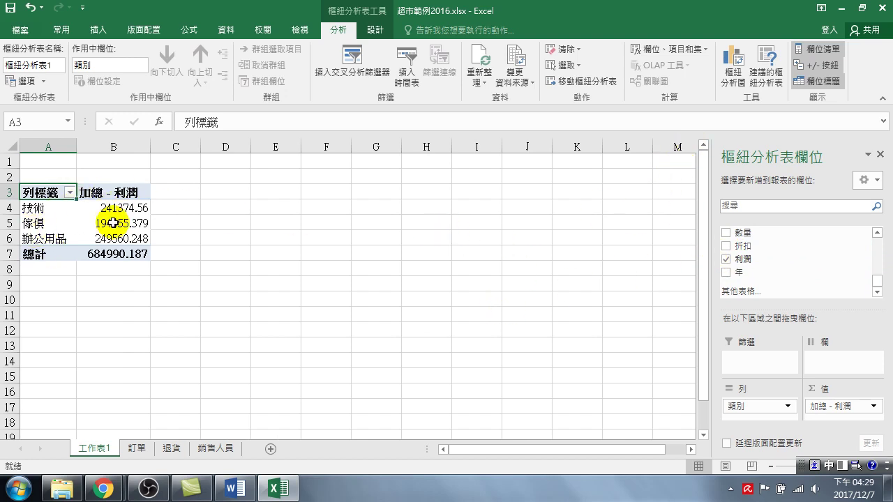
# Step: Insert a 群組直條圖 PivotChart of 利潤 for 技術, 傢俱 and 辦公用品, then select cell B4
pyautogui.click(736, 75)
pyautogui.click(737, 77)
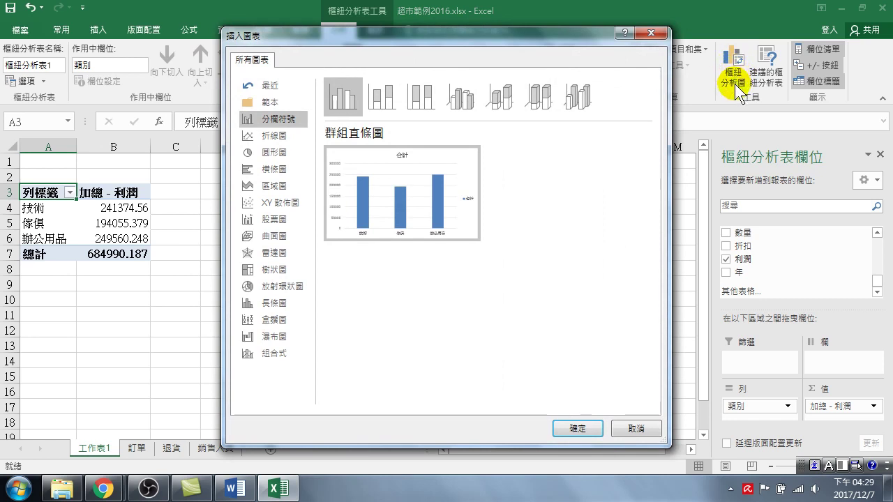
pyautogui.click(577, 426)
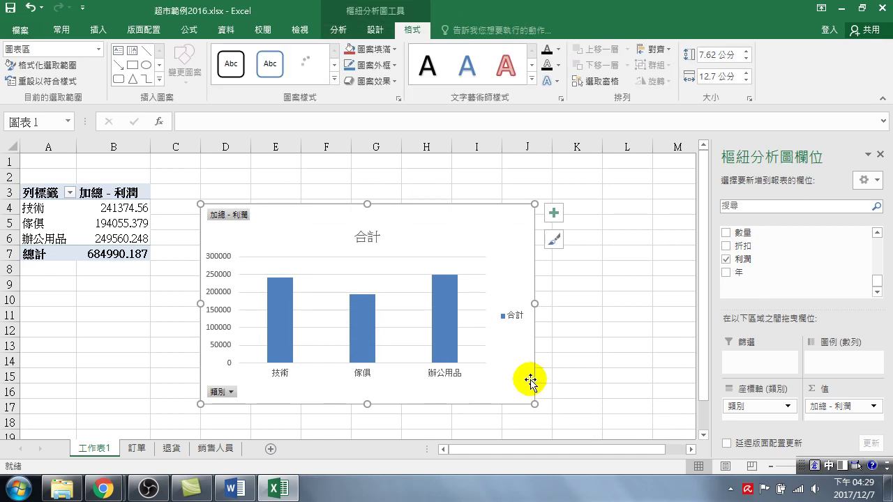
pyautogui.click(130, 210)
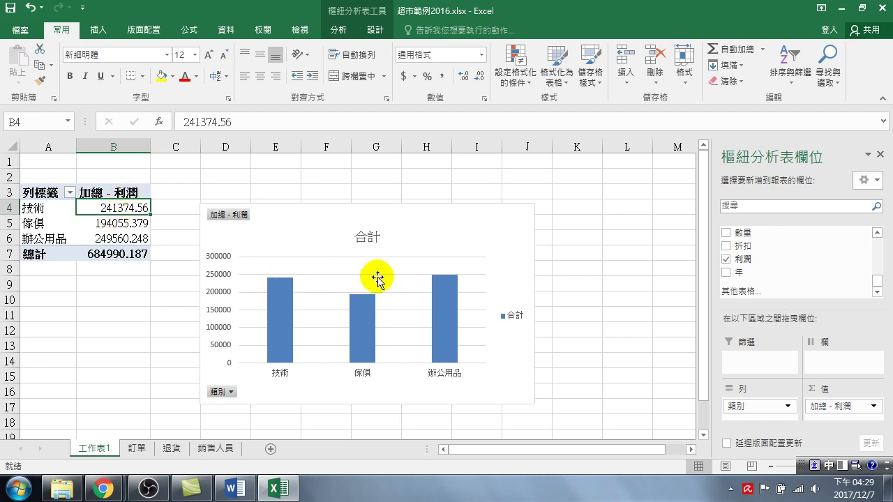
pyautogui.moveTo(456, 296)
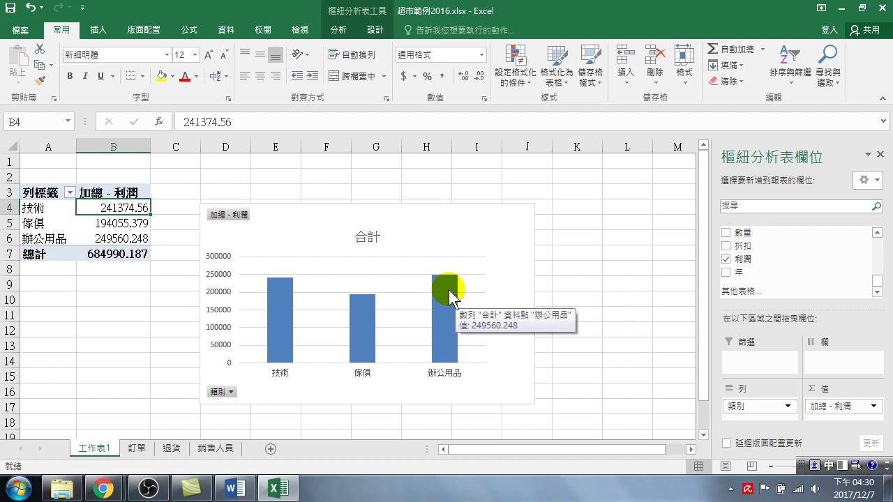
pyautogui.click(786, 56)
pyautogui.click(116, 206)
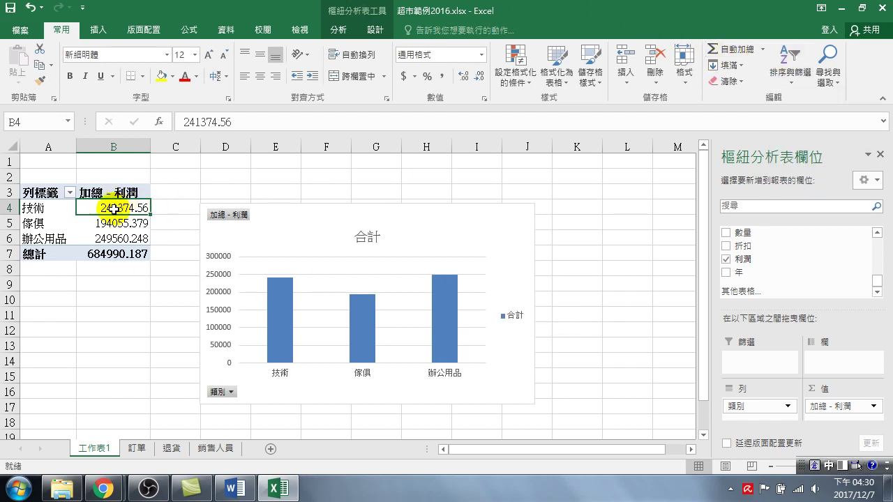
pyautogui.click(789, 61)
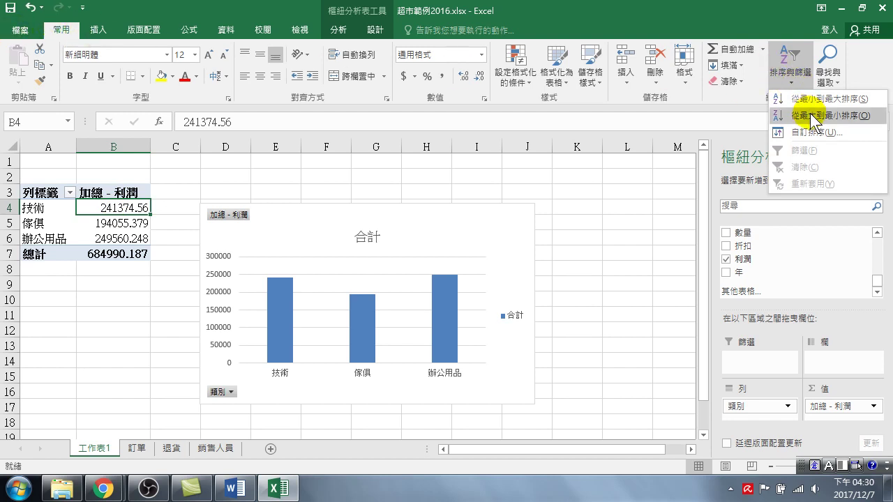
pyautogui.click(809, 115)
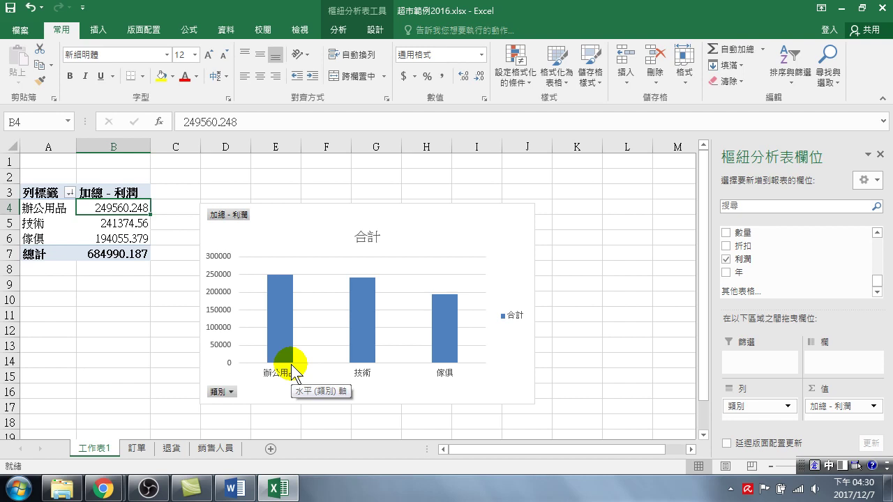
pyautogui.moveTo(273, 213); pyautogui.dragTo(233, 191)
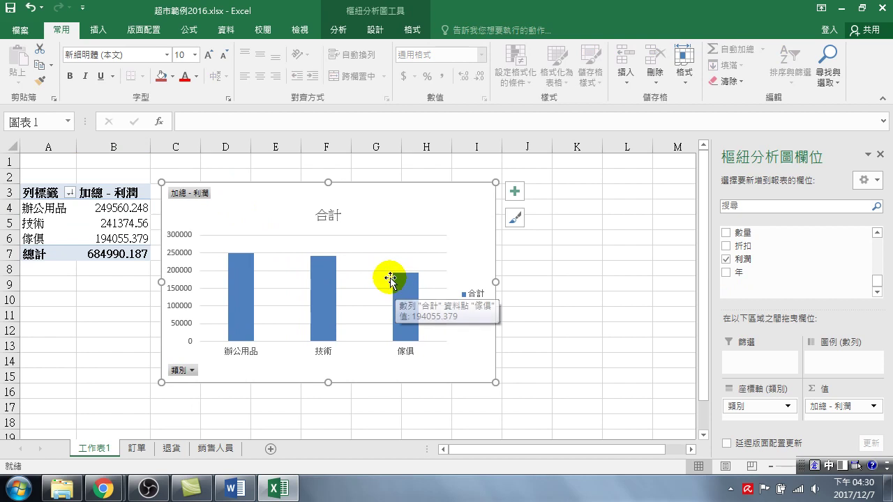
pyautogui.moveTo(408, 322)
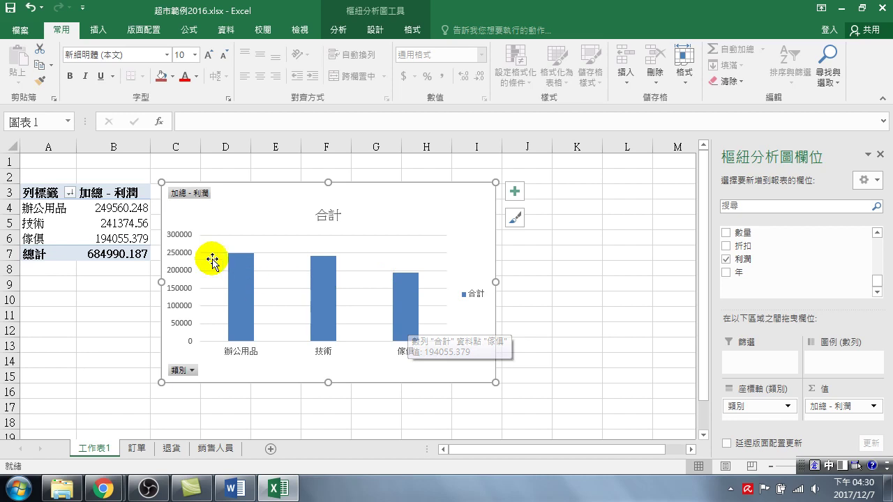
pyautogui.moveTo(404, 307)
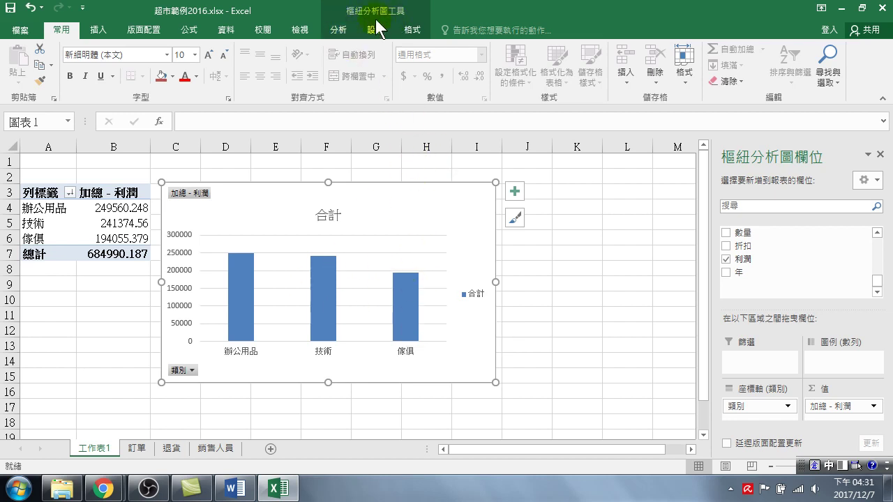
# Step: Insert a slicer on the 地區 field for the profit PivotChart
pyautogui.click(338, 29)
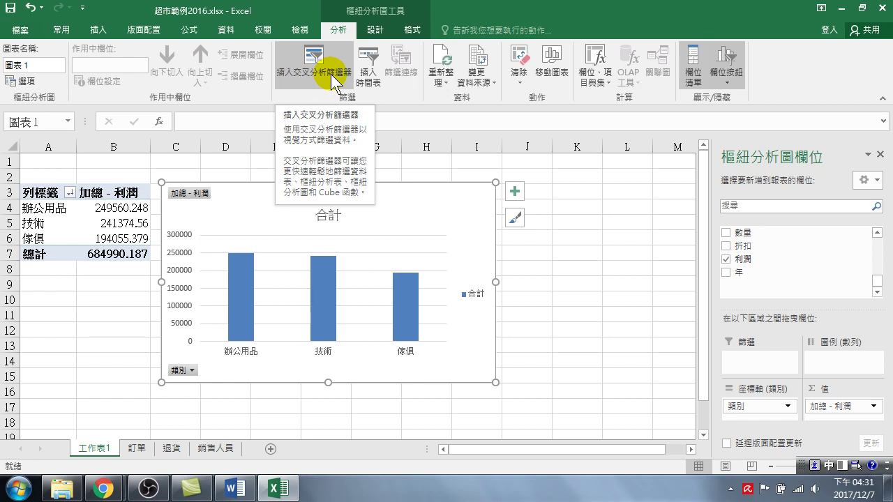
pyautogui.click(311, 55)
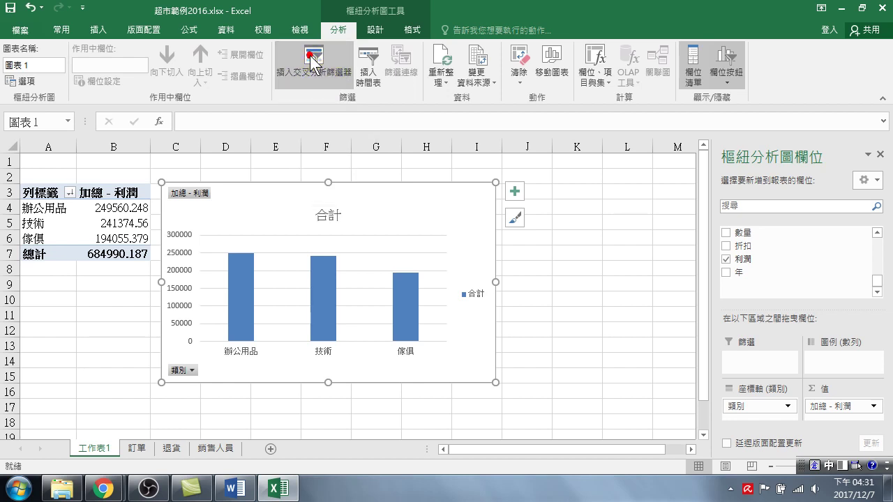
pyautogui.moveTo(335, 167); pyautogui.dragTo(513, 107)
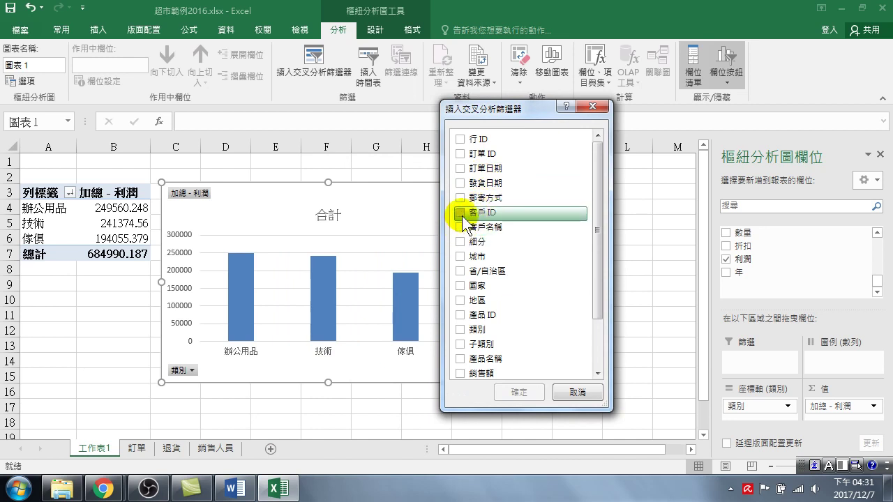
pyautogui.click(463, 301)
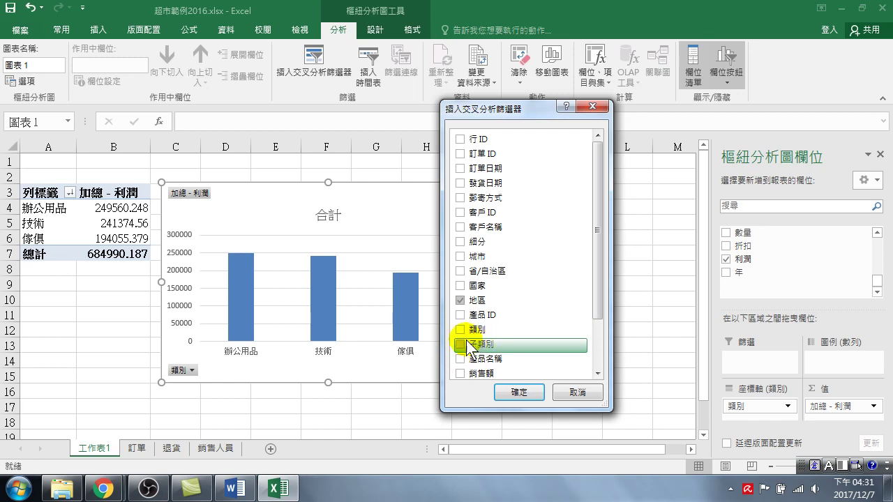
pyautogui.click(514, 389)
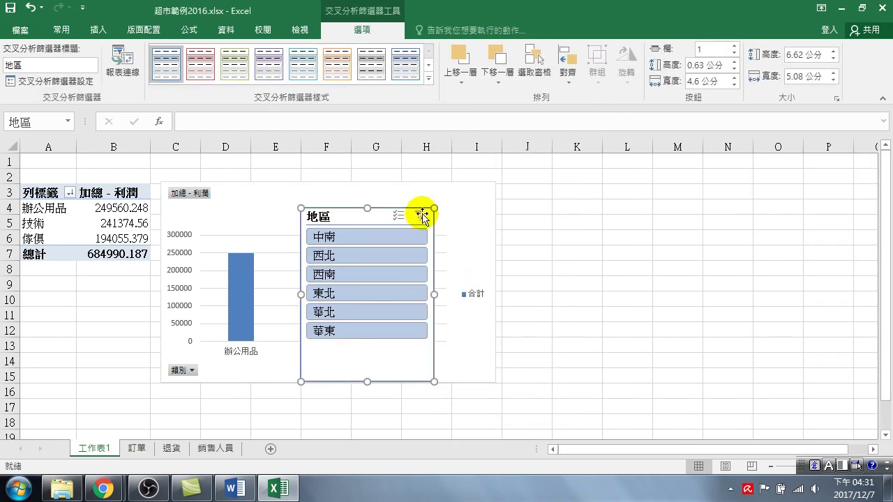
# Step: Move the 地區 slicer to columns J–L, try the 中南 and 西北 filters, then clear it
pyautogui.moveTo(343, 213); pyautogui.dragTo(399, 211)
pyautogui.moveTo(464, 207); pyautogui.dragTo(565, 189)
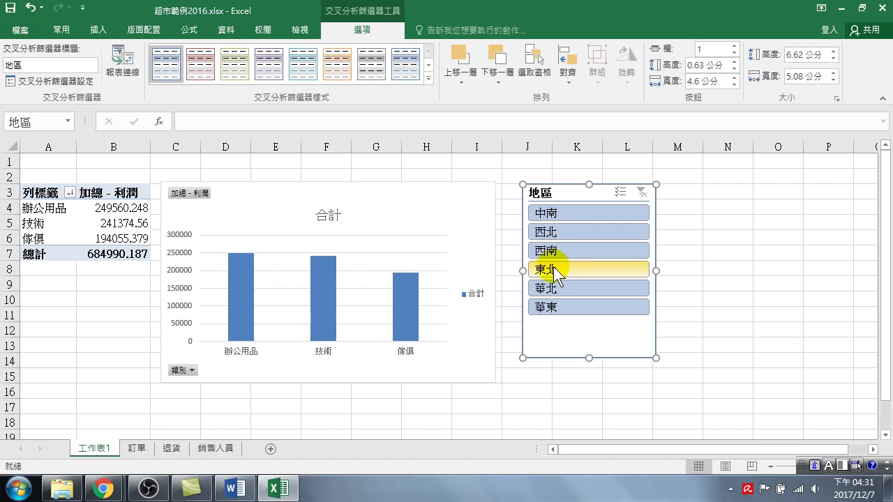
pyautogui.click(553, 214)
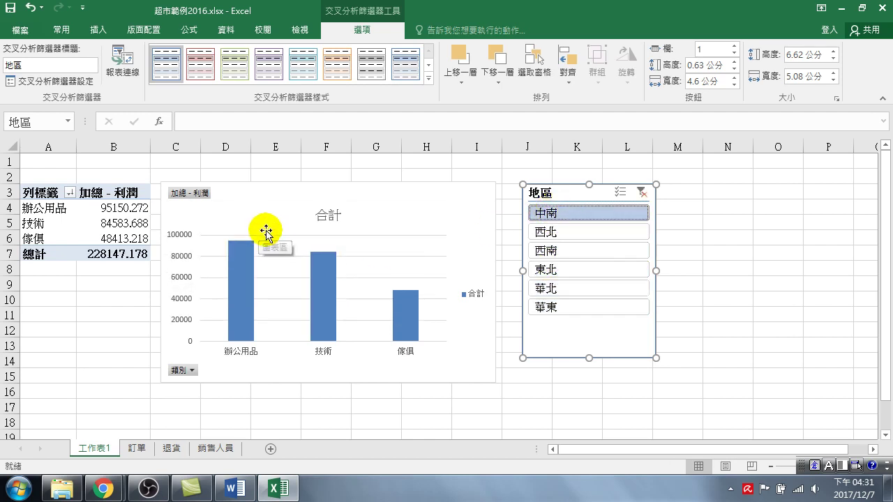
pyautogui.click(560, 235)
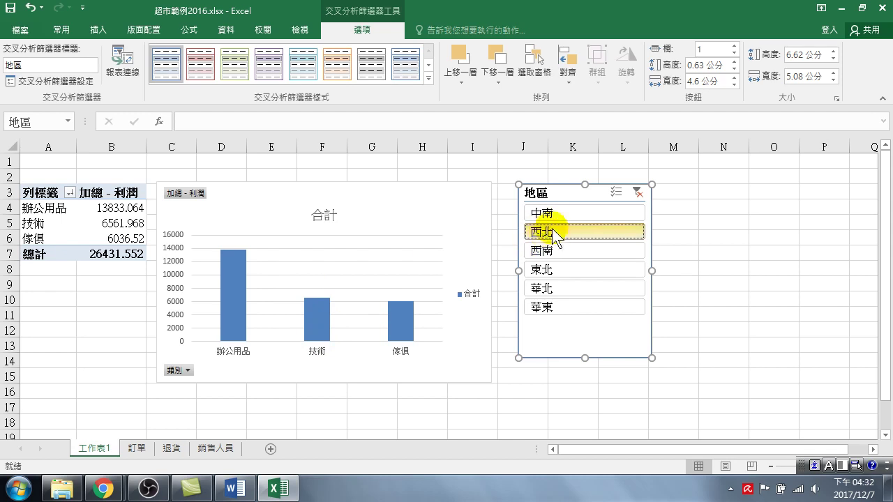
pyautogui.moveTo(327, 326)
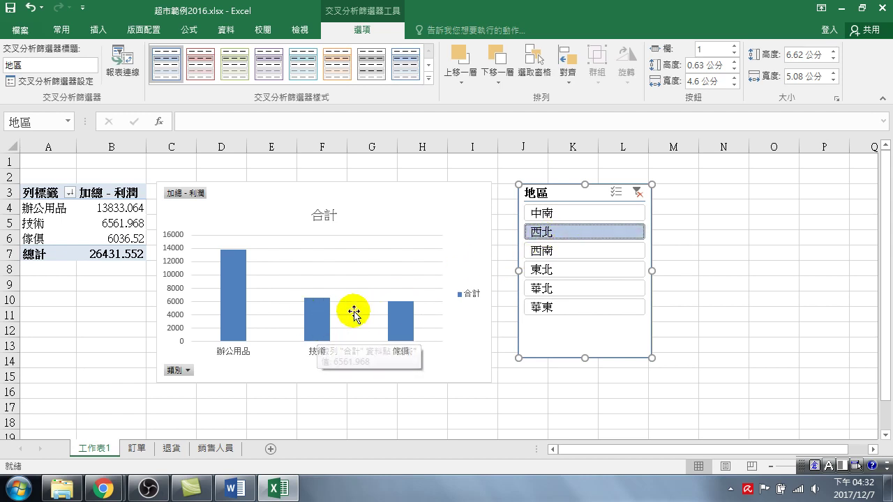
pyautogui.click(638, 191)
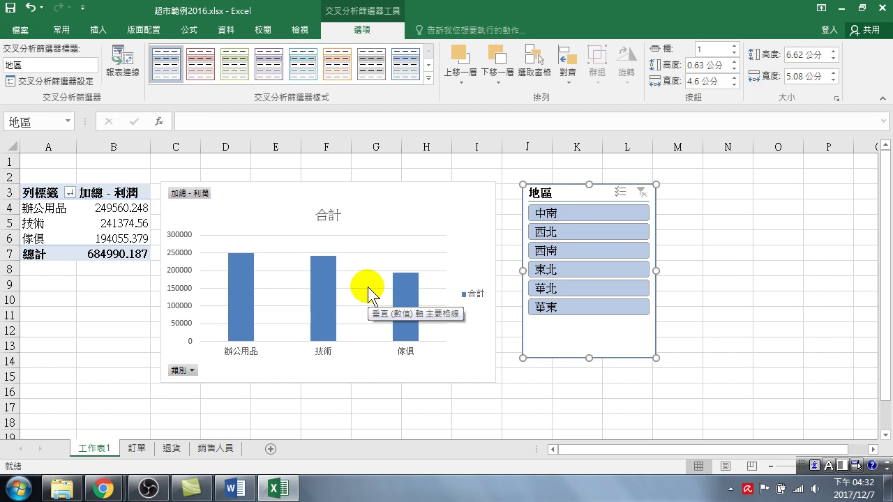
# Step: Pick 西北 in the 地區 slicer so the total profit becomes 26431.552
pyautogui.click(565, 228)
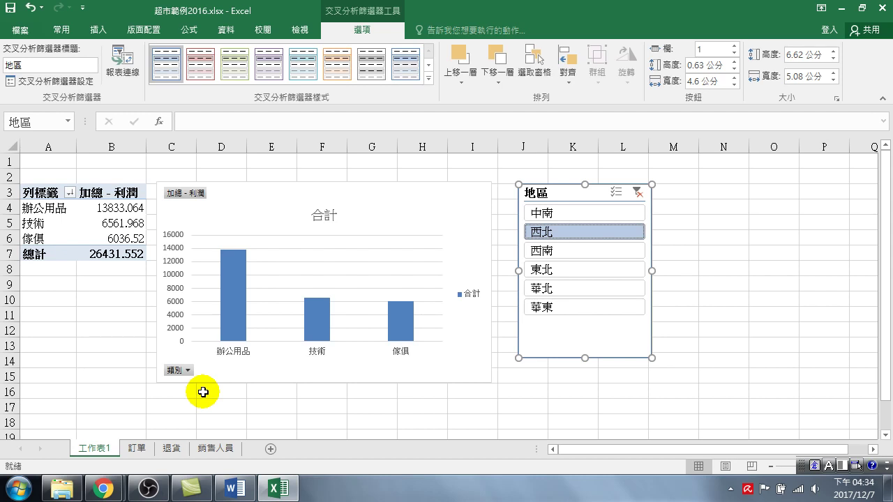
# Step: Look at the 訂單 sheet, return to 工作表1 and select the PivotChart to show its 分析 tools
pyautogui.click(139, 449)
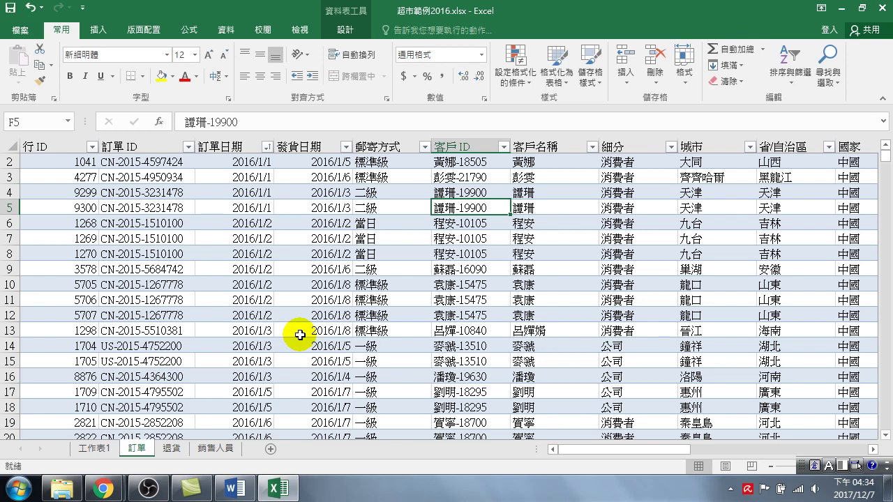
pyautogui.click(94, 449)
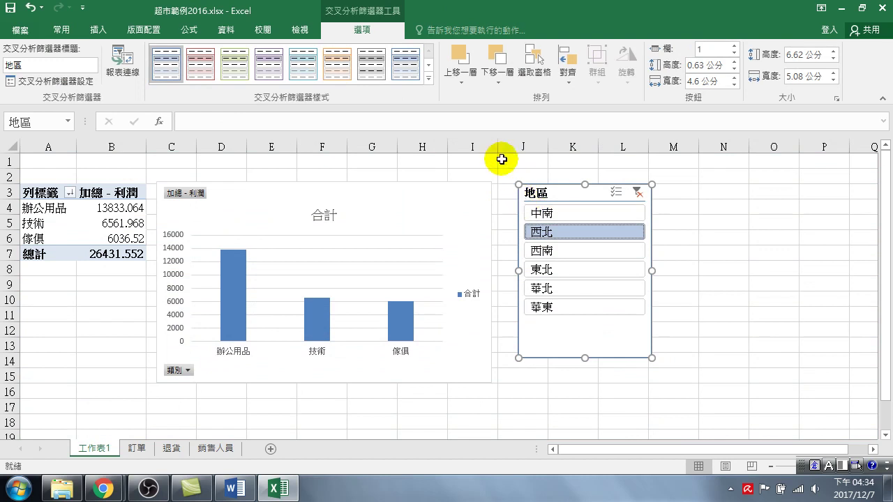
pyautogui.click(244, 204)
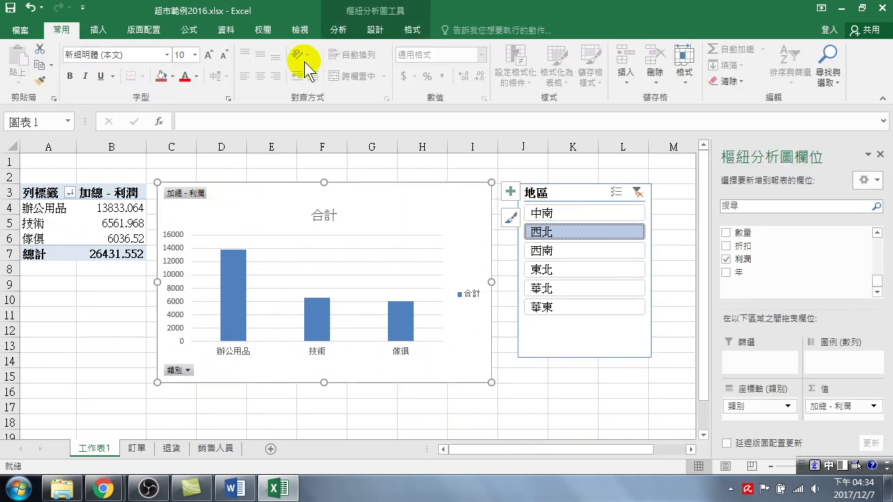
pyautogui.click(334, 31)
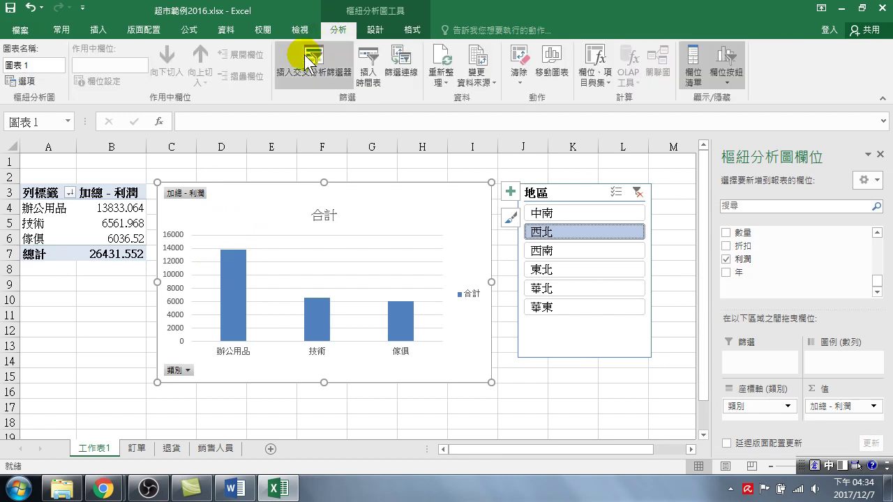
# Step: Open the slicer field list, move it off the 地區 slicer, and tick 產品名稱
pyautogui.click(310, 53)
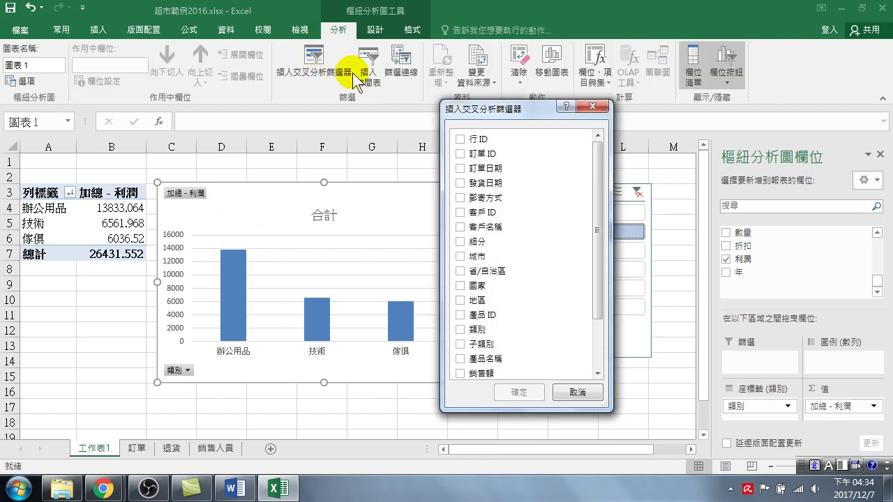
pyautogui.moveTo(501, 109); pyautogui.dragTo(339, 148)
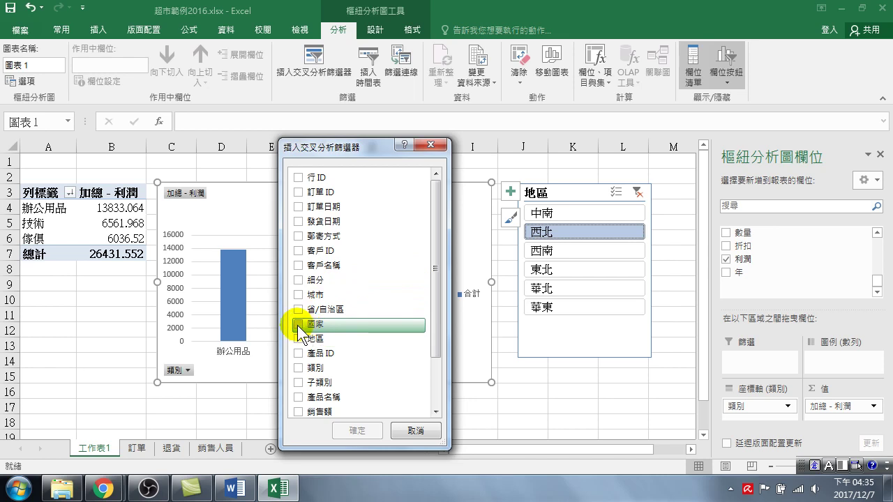
pyautogui.click(299, 397)
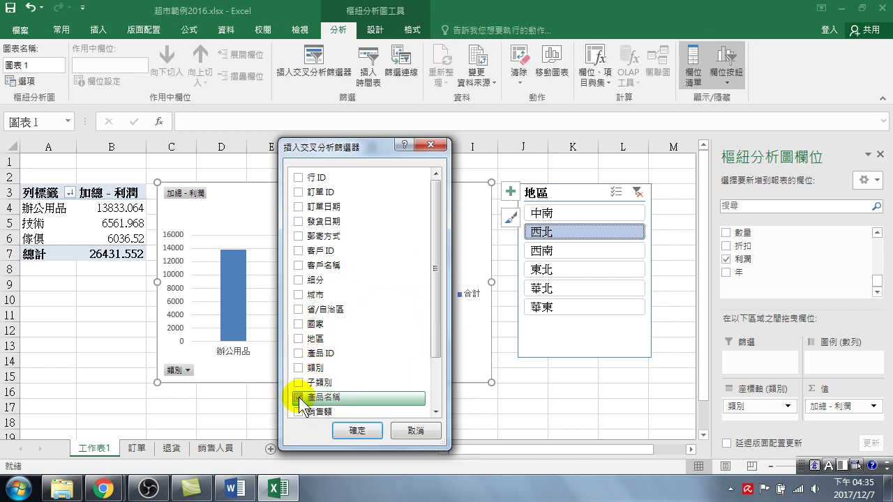
# Step: Add the 產品名稱 slicer right of the 地區 slicer and select four Acco products
pyautogui.click(356, 429)
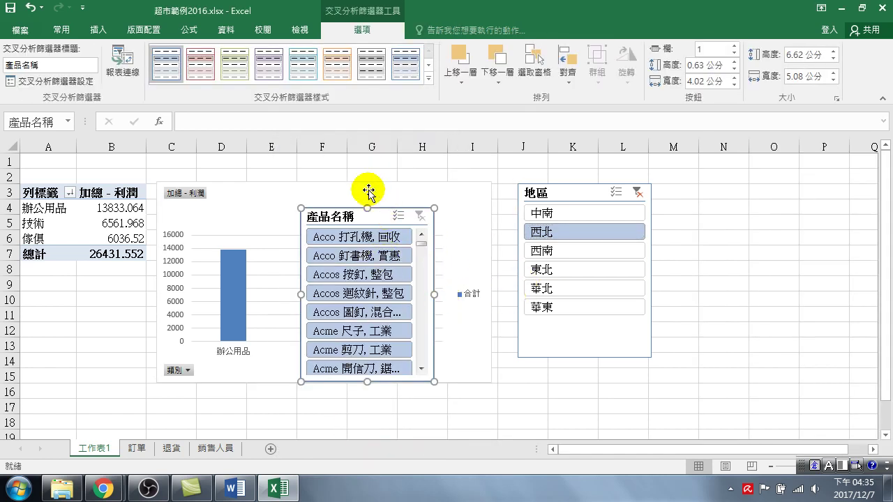
pyautogui.moveTo(382, 218)
pyautogui.mouseDown()
pyautogui.moveTo(751, 219)
pyautogui.moveTo(804, 190)
pyautogui.mouseUp()
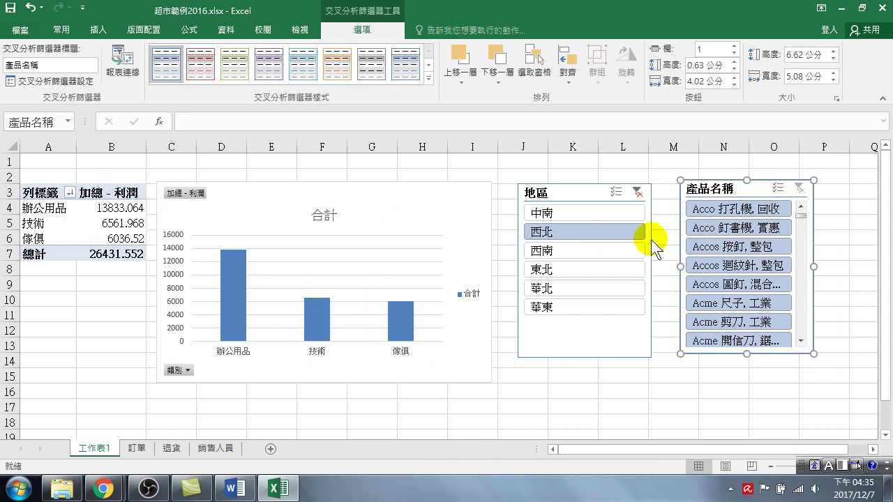
pyautogui.click(717, 208)
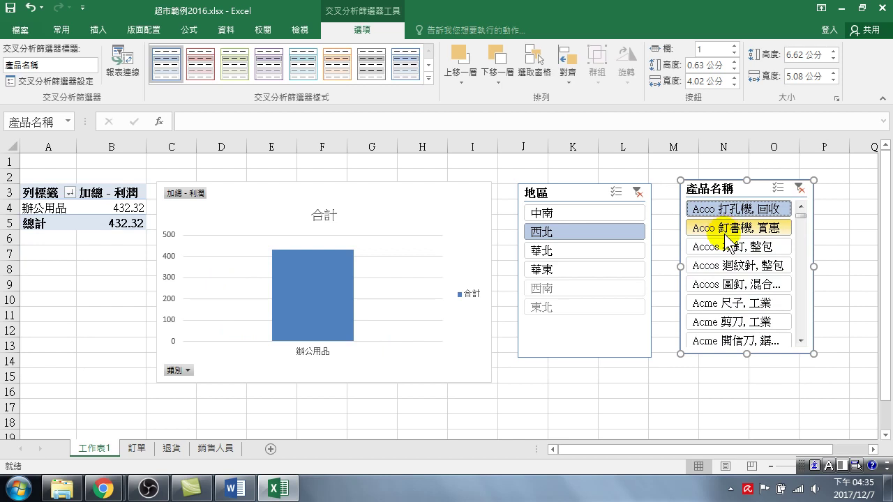
pyautogui.click(734, 228)
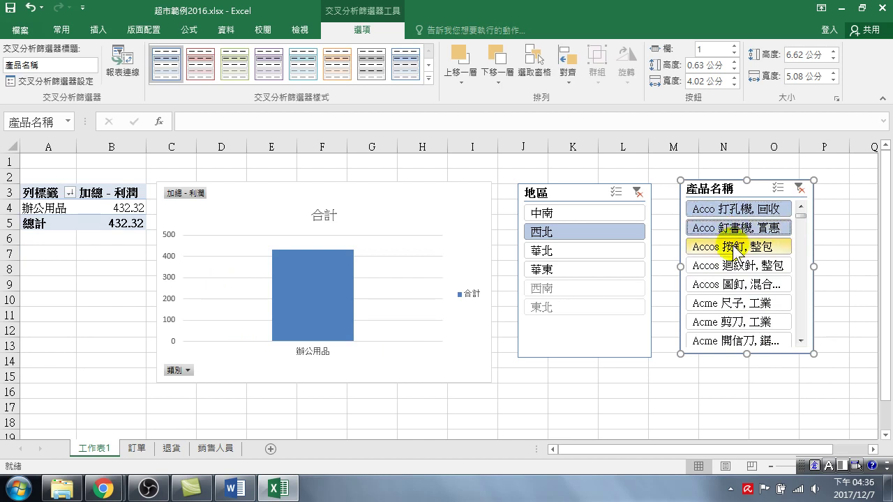
pyautogui.click(734, 246)
pyautogui.click(734, 266)
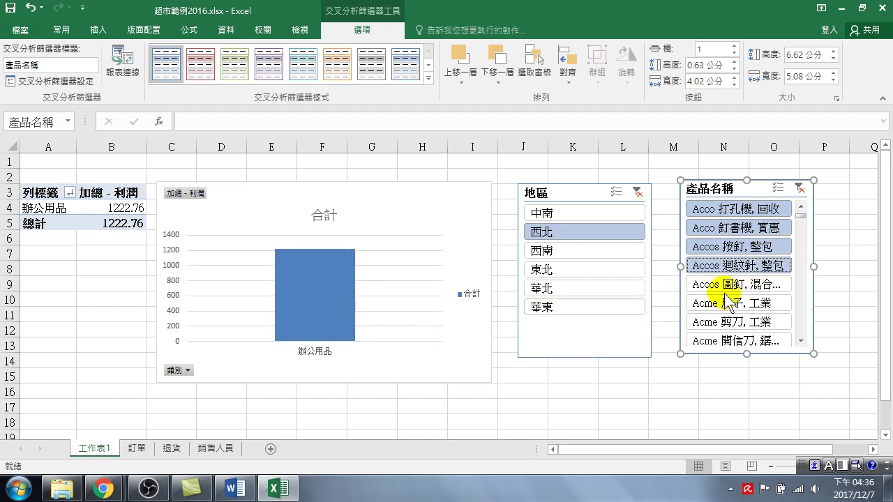
# Step: Extend the product filter with three Bush 書庫 items plus Hon 扶手椅 and Hon 折疊椅
pyautogui.moveTo(801, 220); pyautogui.dragTo(801, 244)
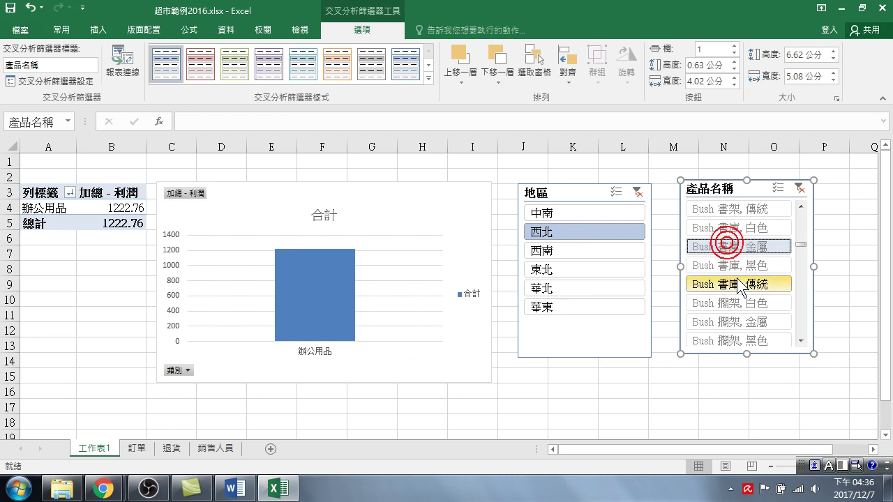
pyautogui.moveTo(728, 247); pyautogui.dragTo(732, 283)
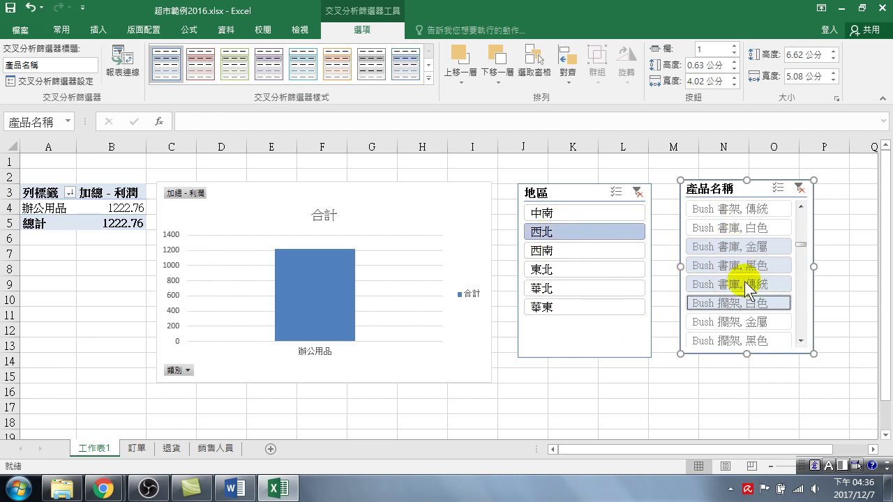
pyautogui.moveTo(800, 244); pyautogui.dragTo(802, 219)
pyautogui.click(725, 265)
pyautogui.keyDown('ctrl'); pyautogui.click(723, 283); pyautogui.keyUp('ctrl')
# Step: Add the Hon 咖啡桌 product to the 產品名稱 slicer selection
pyautogui.keyDown('ctrl'); pyautogui.click(728, 302); pyautogui.keyUp('ctrl')
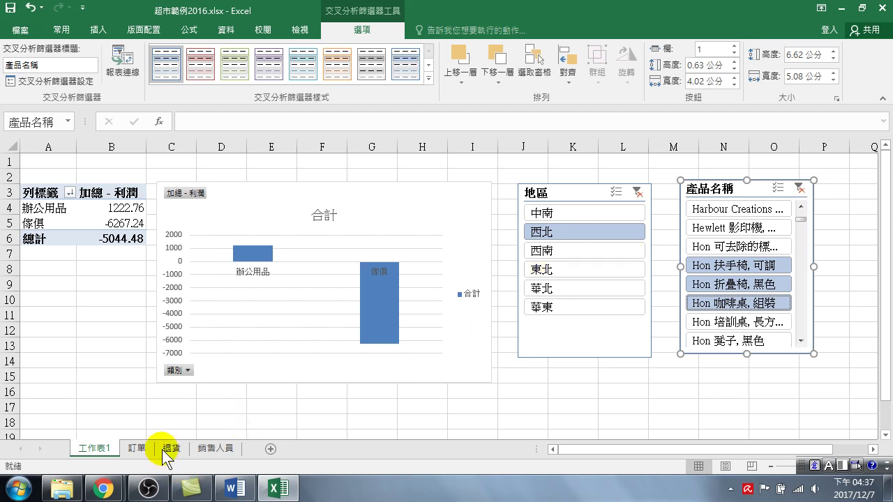
# Step: Switch to the 訂單 orders sheet, scroll to the top of 表格1, and bring up the Insert ribbon
pyautogui.click(137, 448)
pyautogui.scroll(1, 377, 256)
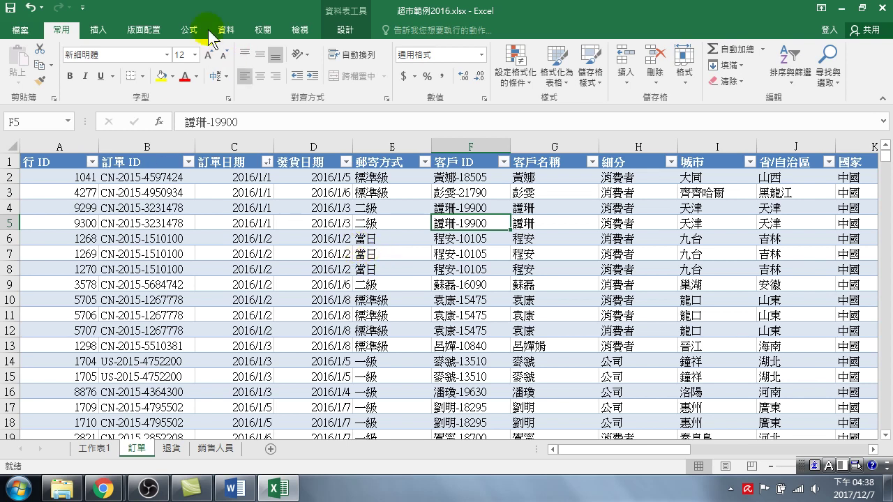
pyautogui.click(99, 30)
# Step: Create a PivotTable from the order table on a new sheet
pyautogui.click(22, 60)
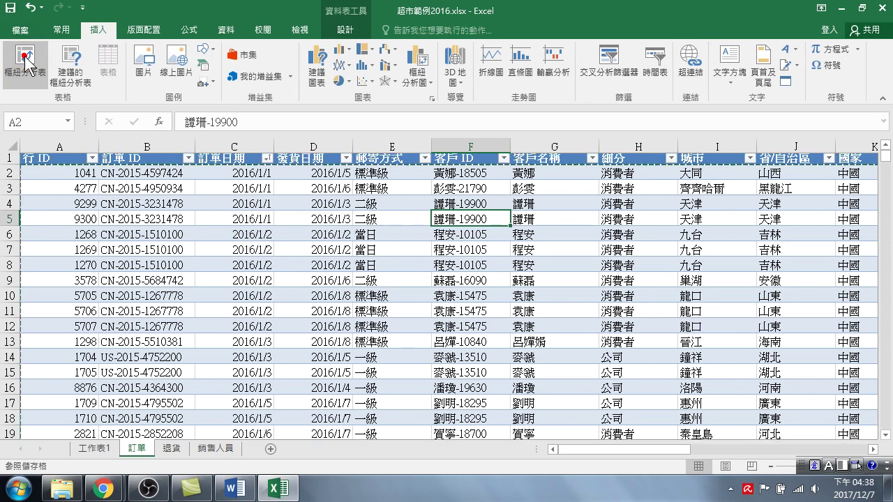
pyautogui.click(414, 390)
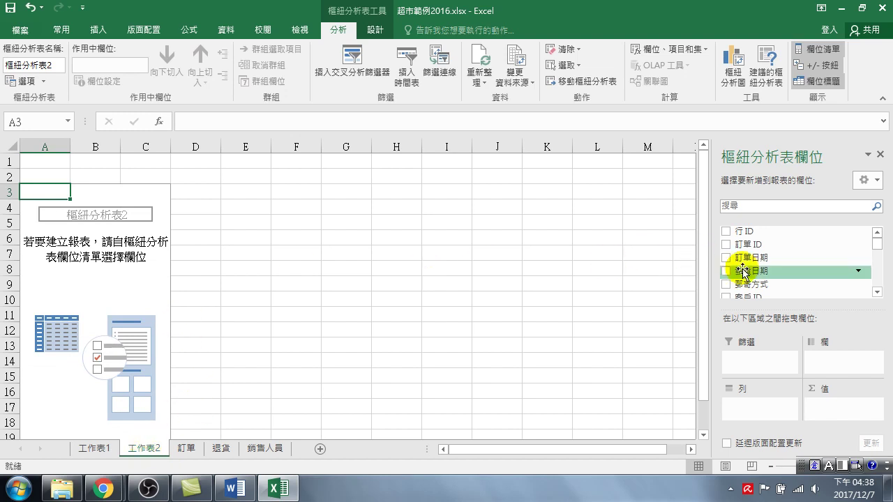
pyautogui.moveTo(877, 239); pyautogui.dragTo(872, 271)
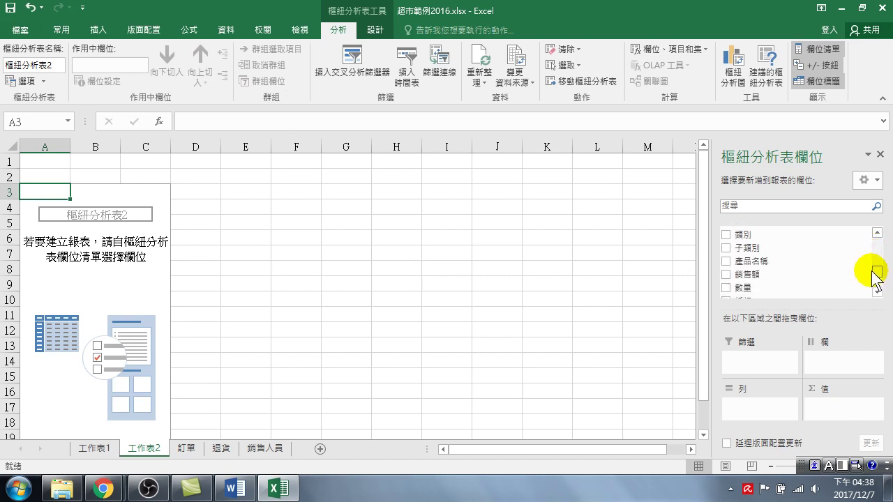
pyautogui.moveTo(873, 271); pyautogui.dragTo(870, 273)
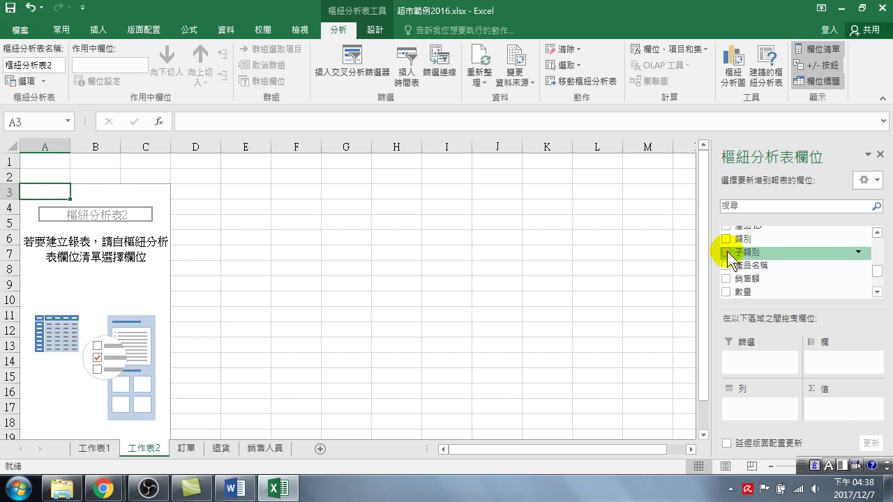
# Step: Add 子類別 as pivot rows with summed 銷售額 and 利潤 as values
pyautogui.click(728, 253)
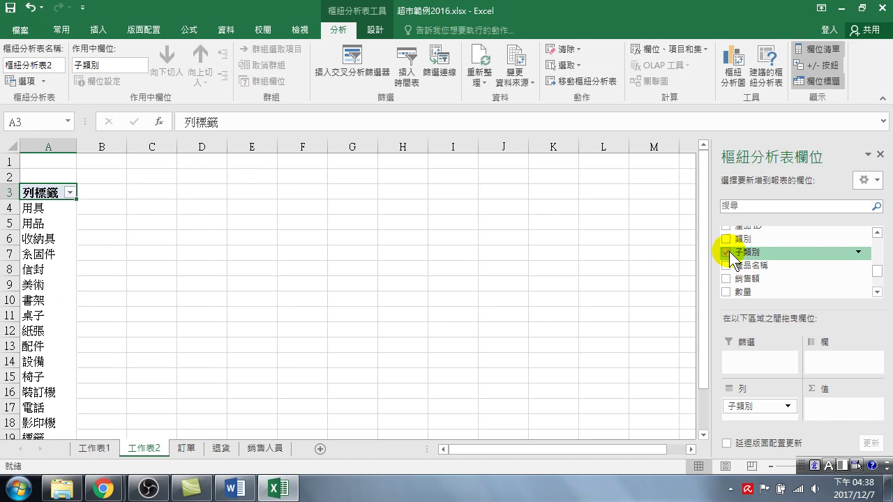
pyautogui.scroll(-2, 877, 280)
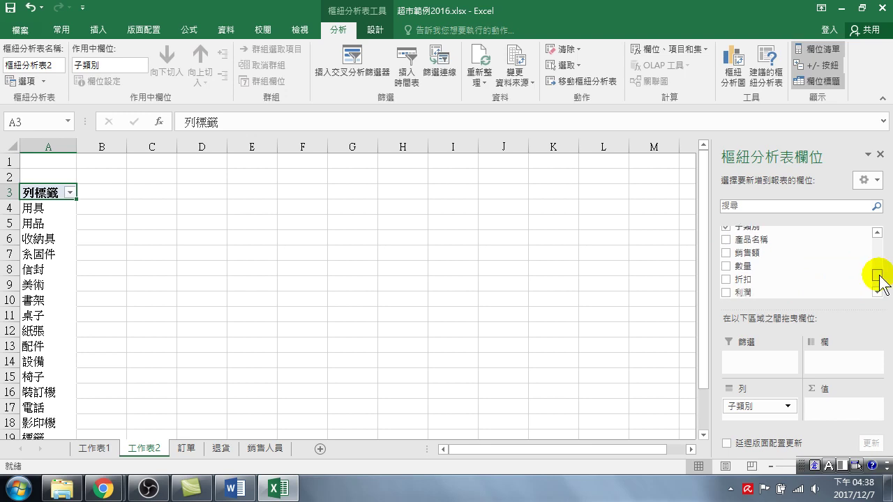
pyautogui.click(726, 253)
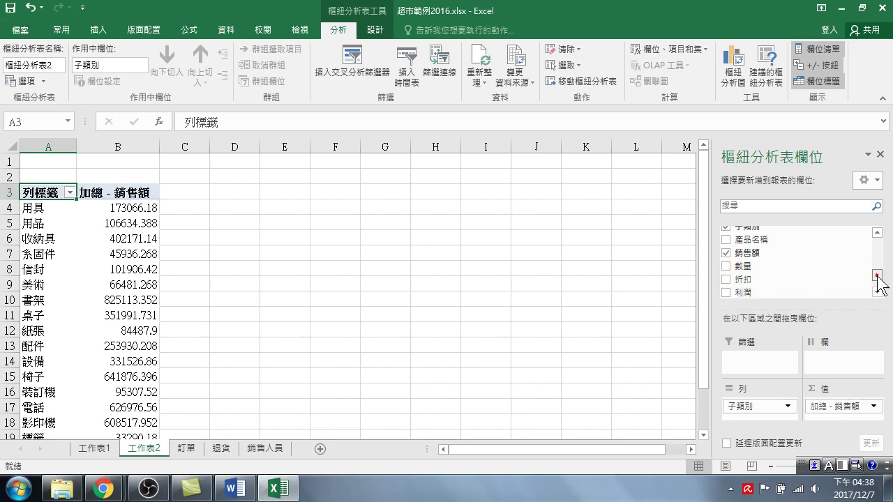
pyautogui.click(877, 277)
pyautogui.click(726, 258)
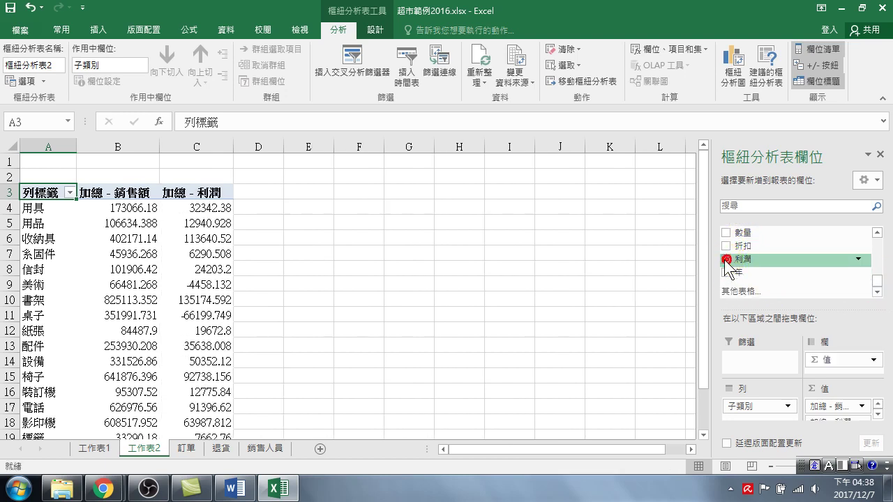
# Step: Insert a clustered column PivotChart and enlarge it to 9.31 × 16.21 cm beside the PivotTable
pyautogui.click(730, 61)
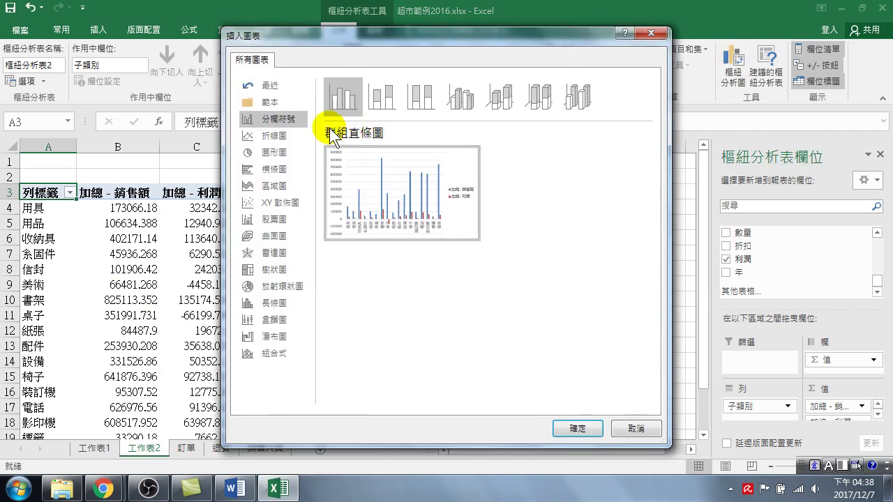
pyautogui.moveTo(364, 202)
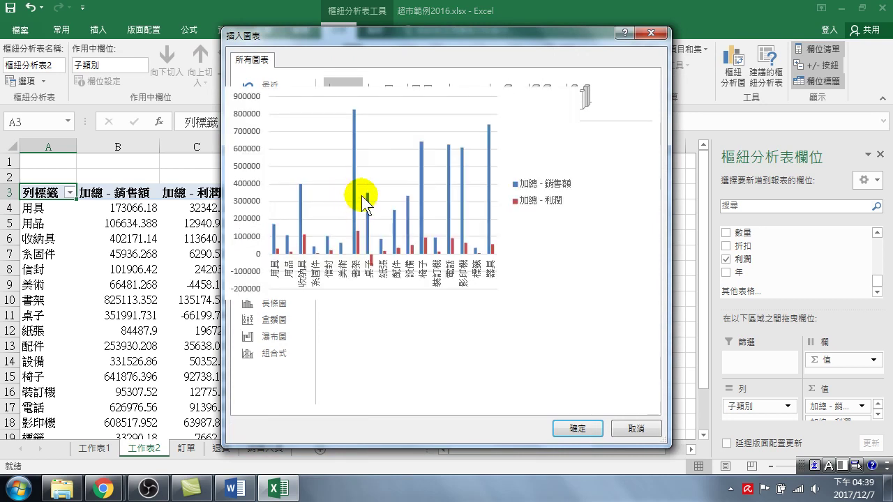
pyautogui.click(576, 428)
pyautogui.moveTo(412, 216); pyautogui.dragTo(456, 187)
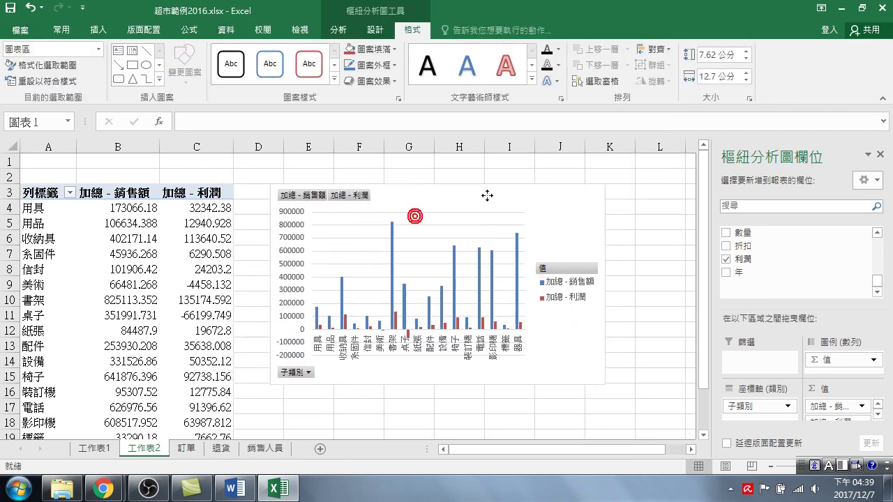
pyautogui.moveTo(576, 376); pyautogui.dragTo(666, 419)
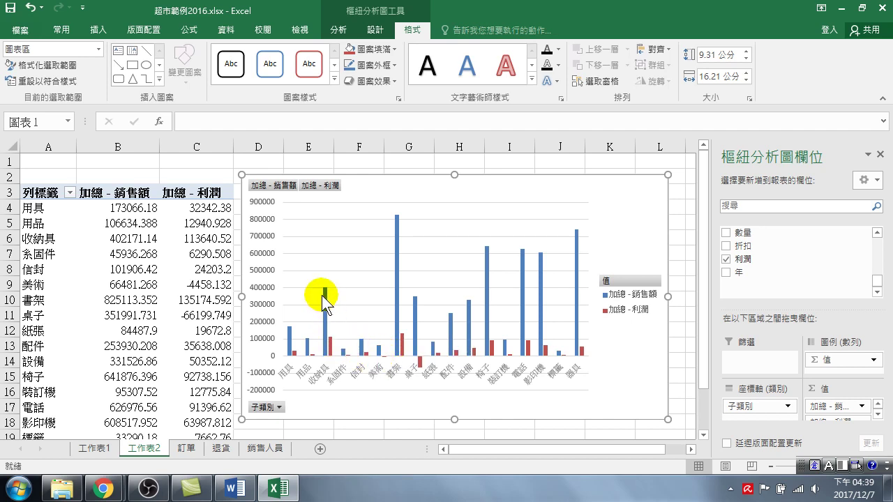
pyautogui.moveTo(323, 300)
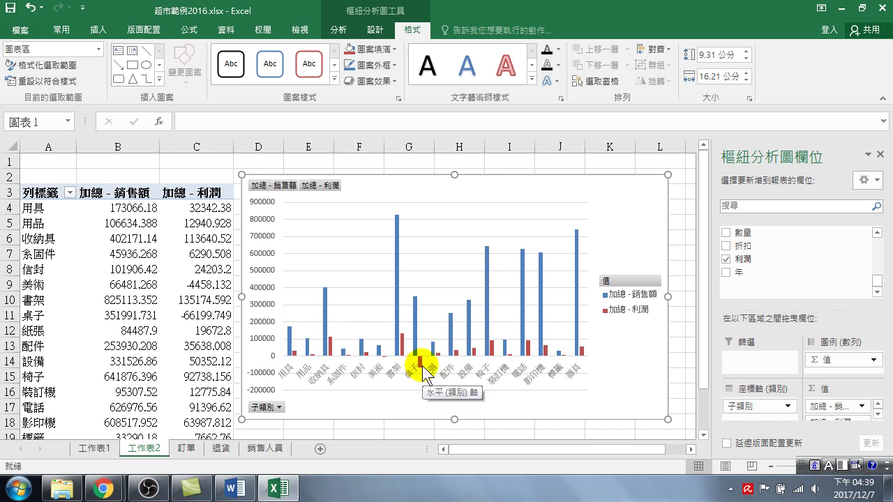
# Step: Insert a 地區 slicer and place it to the right of the PivotChart
pyautogui.click(335, 30)
pyautogui.click(315, 63)
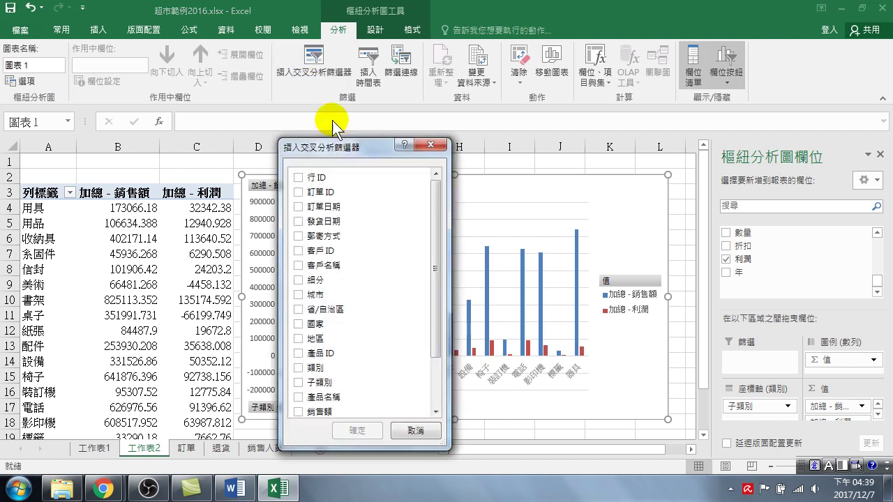
pyautogui.click(298, 339)
pyautogui.click(357, 430)
pyautogui.moveTo(346, 208)
pyautogui.mouseDown()
pyautogui.moveTo(744, 179)
pyautogui.moveTo(740, 170)
pyautogui.mouseUp()
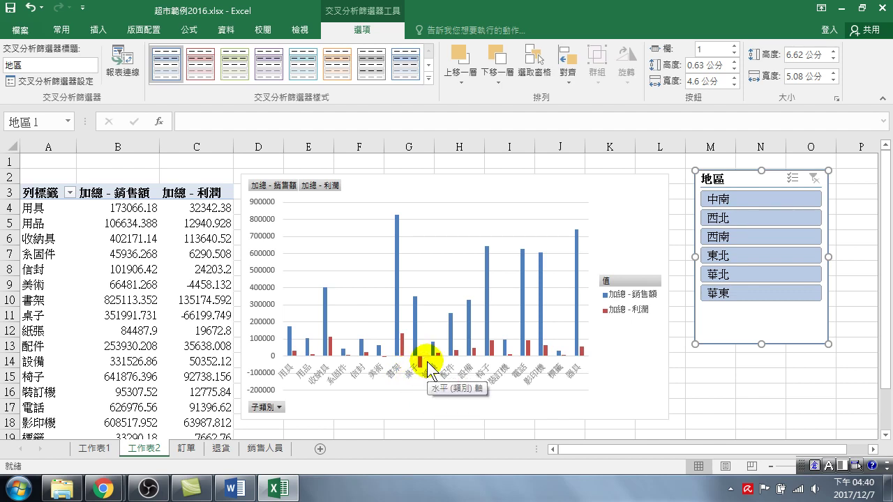
# Step: Filter through 中南, 西北, 西南, 東北, 華北 and 華東 in the 地區 slicer, ending on 中南
pyautogui.click(729, 197)
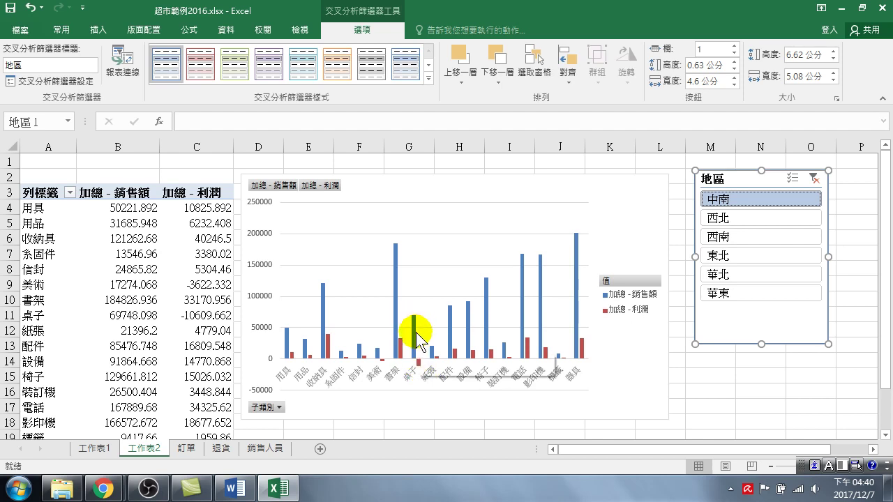
pyautogui.moveTo(417, 367)
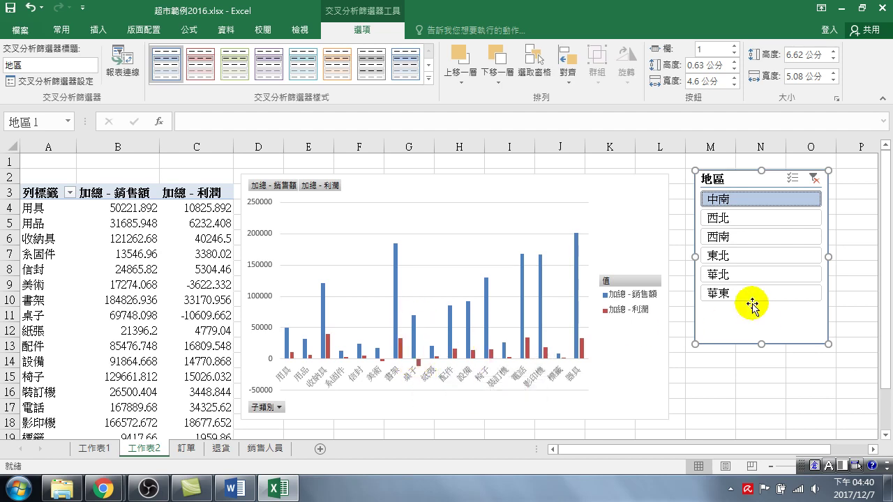
pyautogui.click(724, 217)
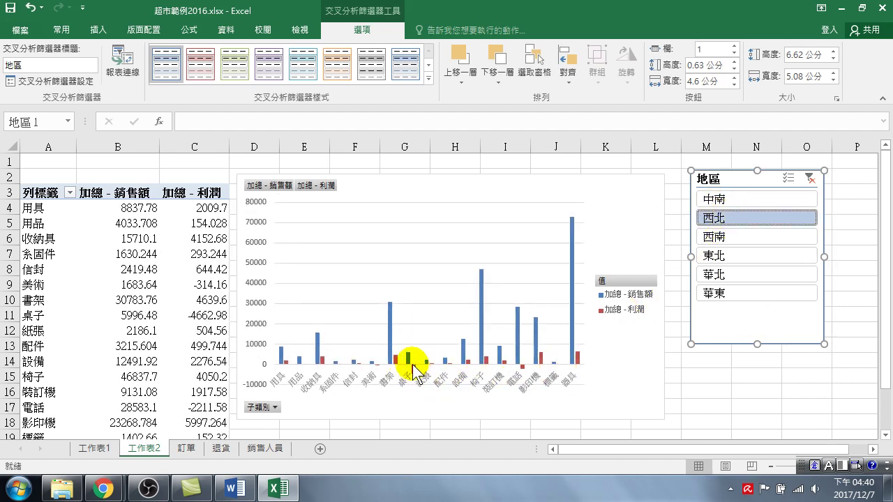
pyautogui.click(724, 240)
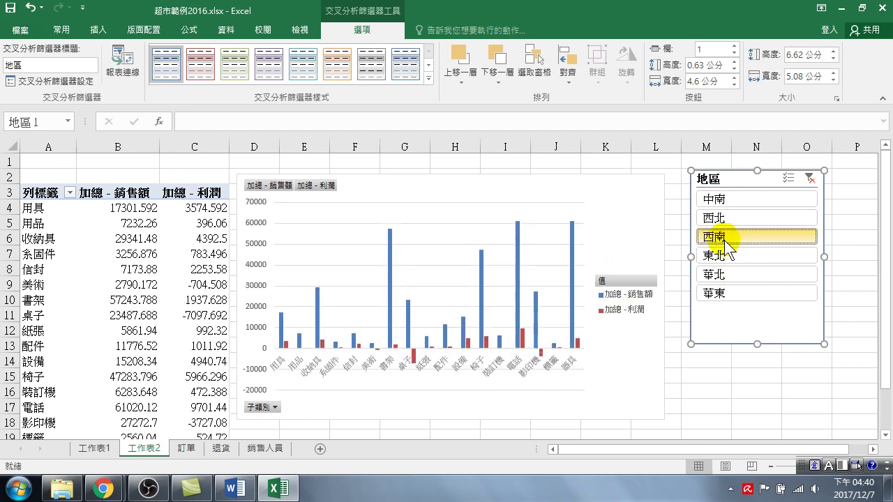
pyautogui.click(725, 257)
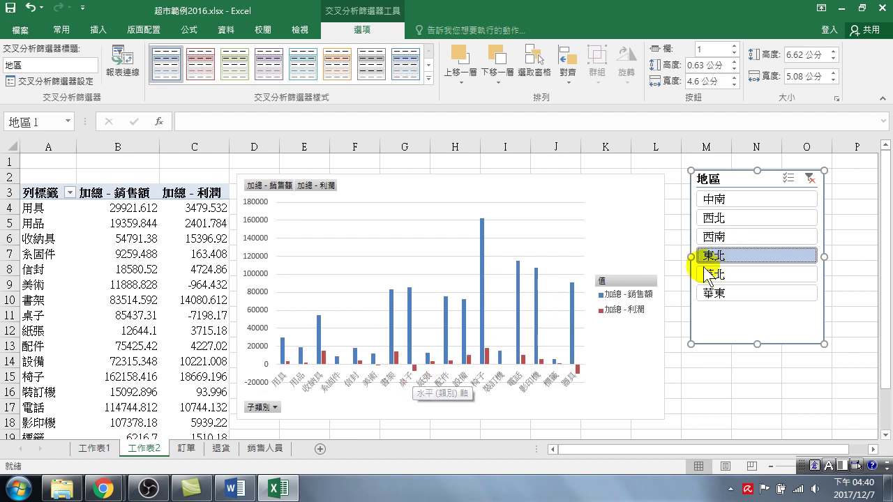
pyautogui.click(726, 275)
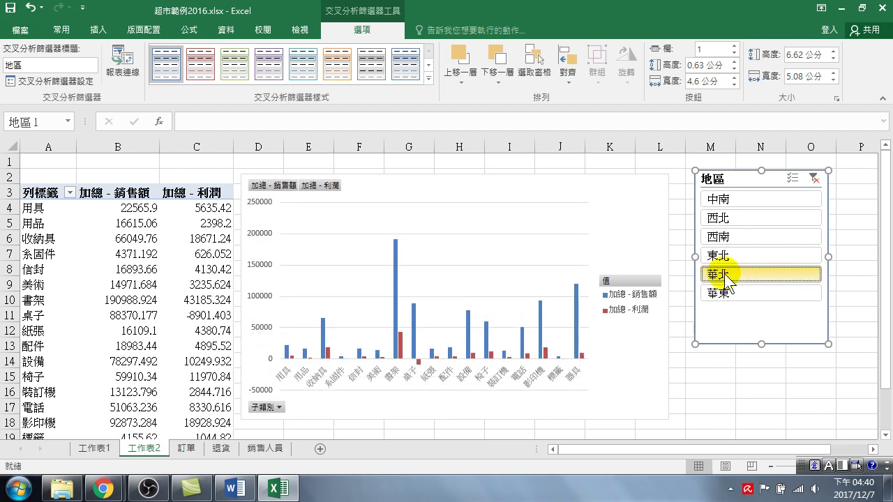
pyautogui.click(725, 294)
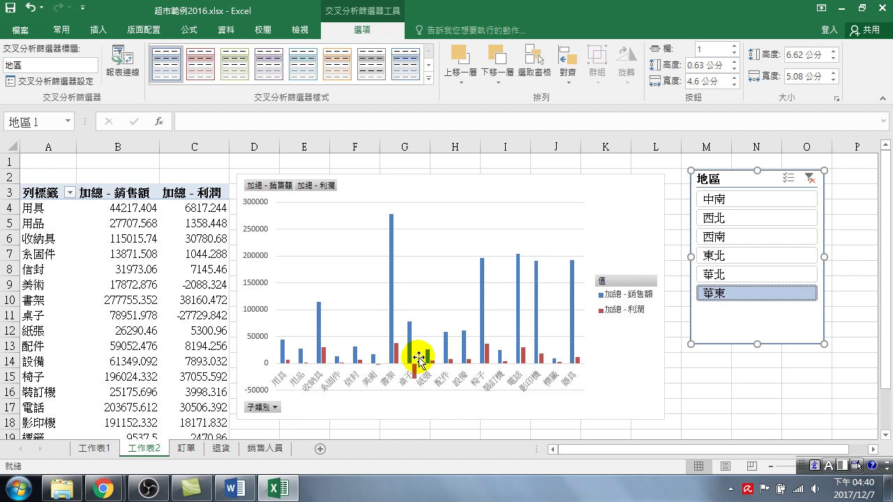
pyautogui.click(722, 199)
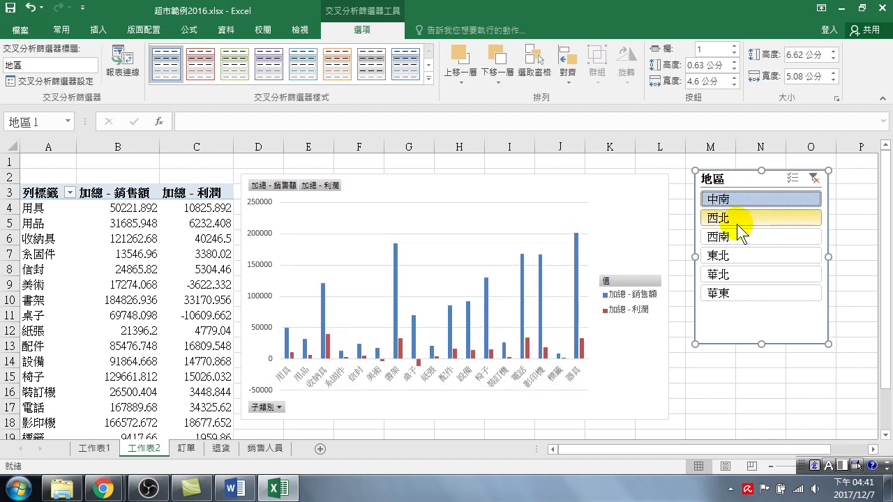
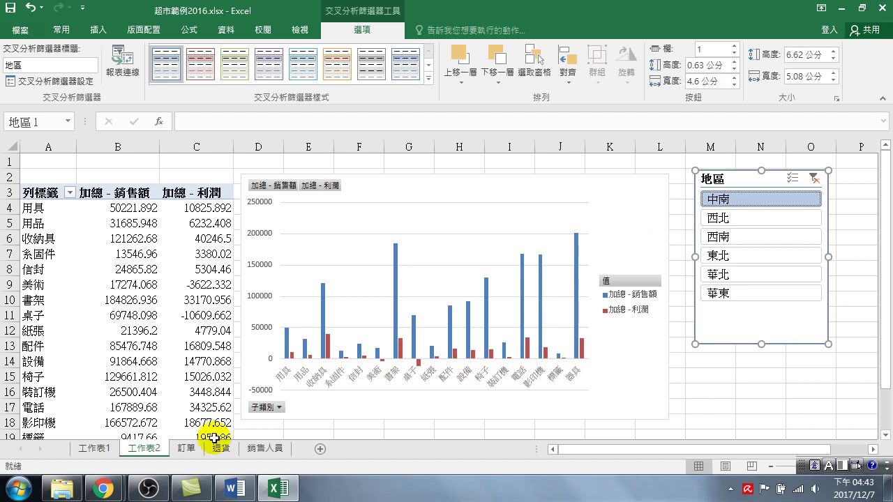
# Step: Switch from the pivot chart to the 訂單 order data sheet of 超市範例2016.xlsx
pyautogui.click(186, 446)
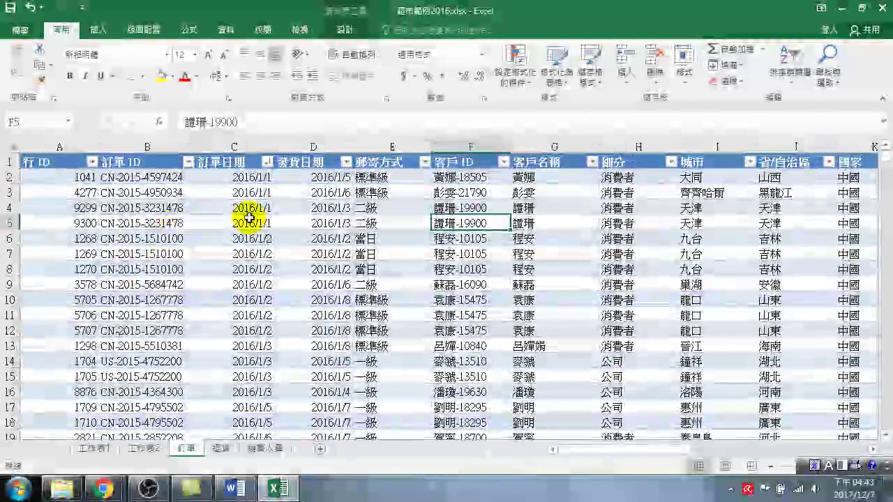
# Step: Scroll right to column Q and select the 銷售額 sales values, ending on cell Q2
pyautogui.moveTo(634, 449)
pyautogui.mouseDown()
pyautogui.moveTo(653, 456)
pyautogui.moveTo(791, 442)
pyautogui.mouseUp()
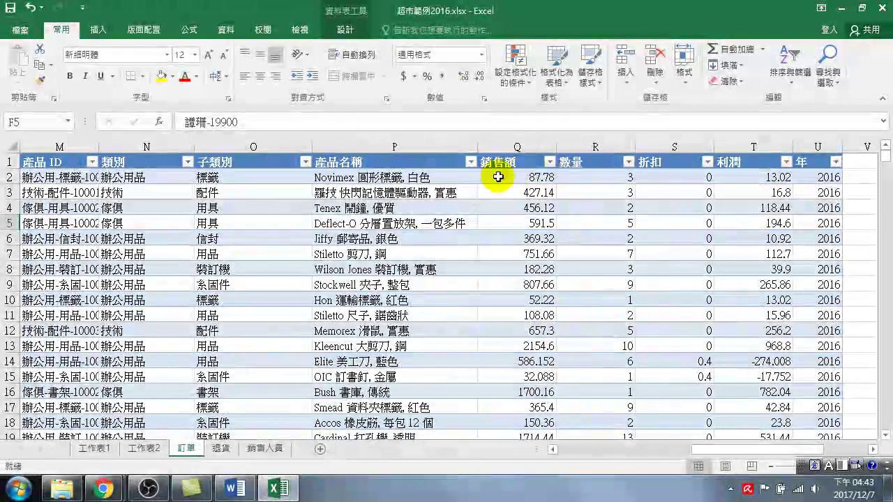
pyautogui.click(520, 177)
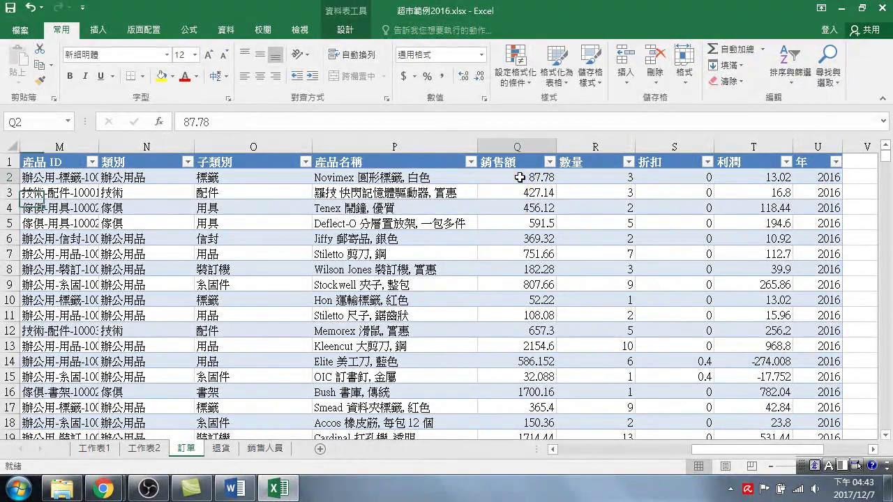
pyautogui.moveTo(519, 177); pyautogui.dragTo(530, 266)
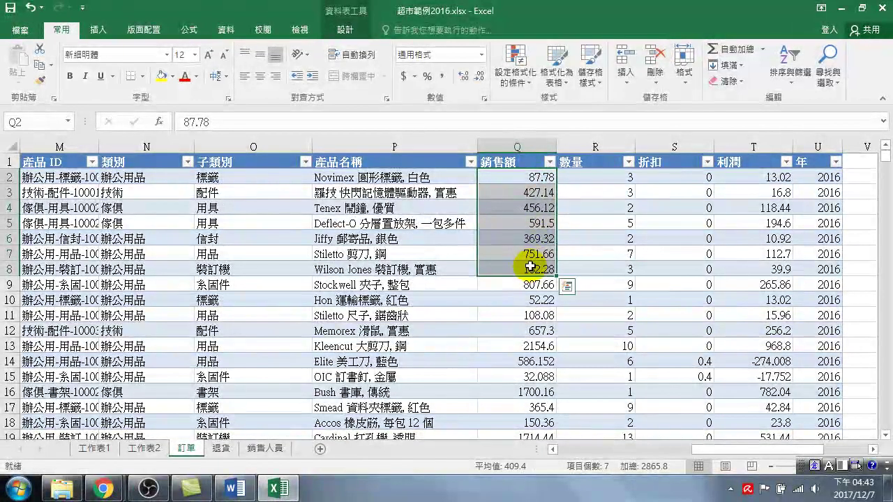
pyautogui.click(527, 254)
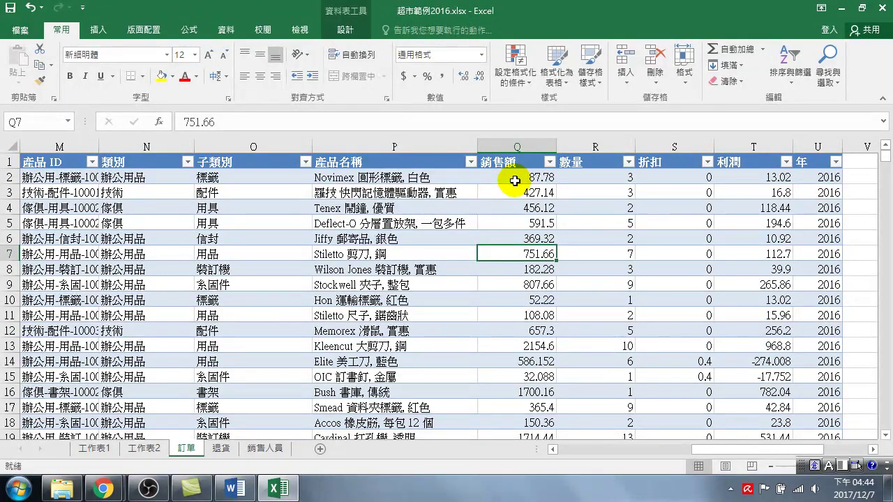
pyautogui.click(512, 179)
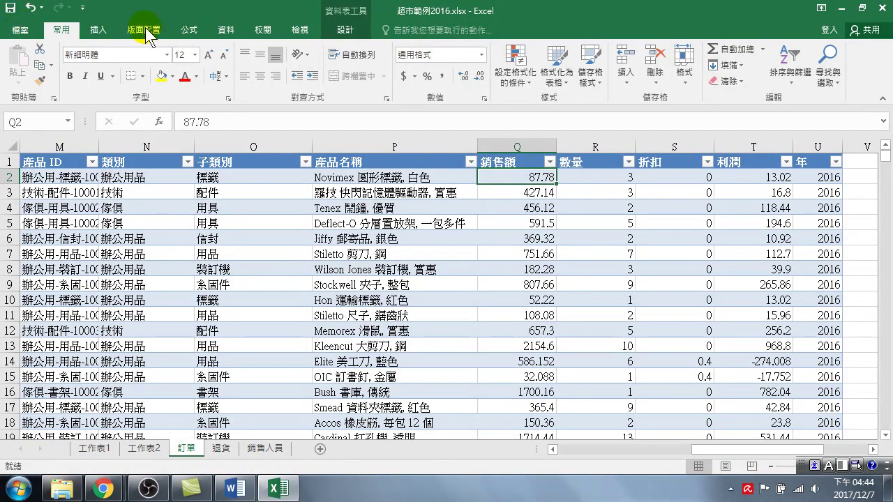
# Step: Show the 插入 (Insert) ribbon commands for charts and tables
pyautogui.click(98, 30)
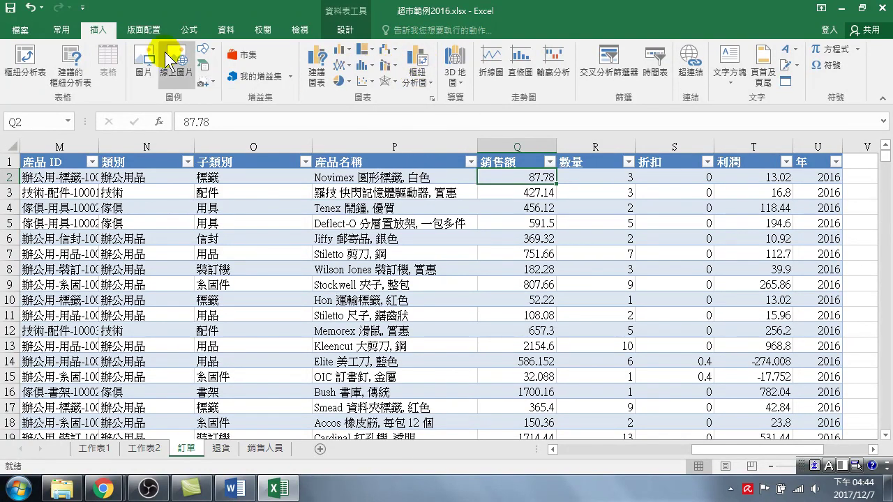
pyautogui.click(421, 75)
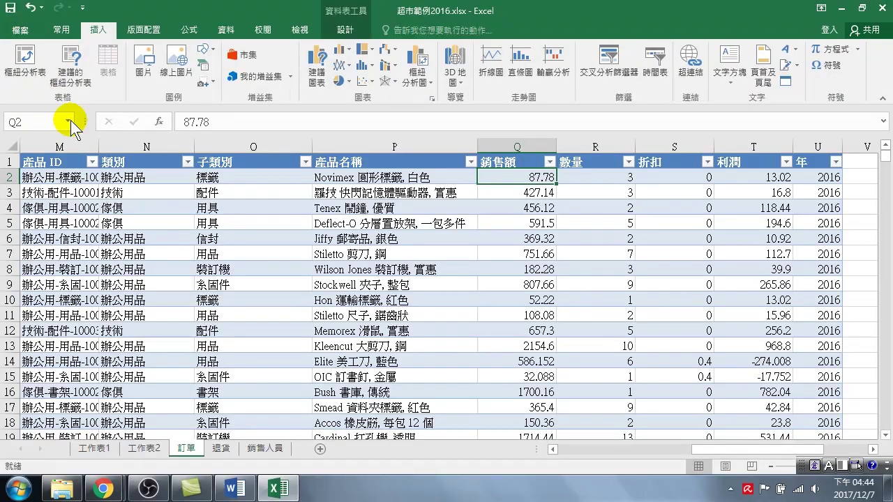
# Step: Enable the 分析工具箱 add-in through Options > 增益集 > Excel 增益集 manager
pyautogui.click(23, 32)
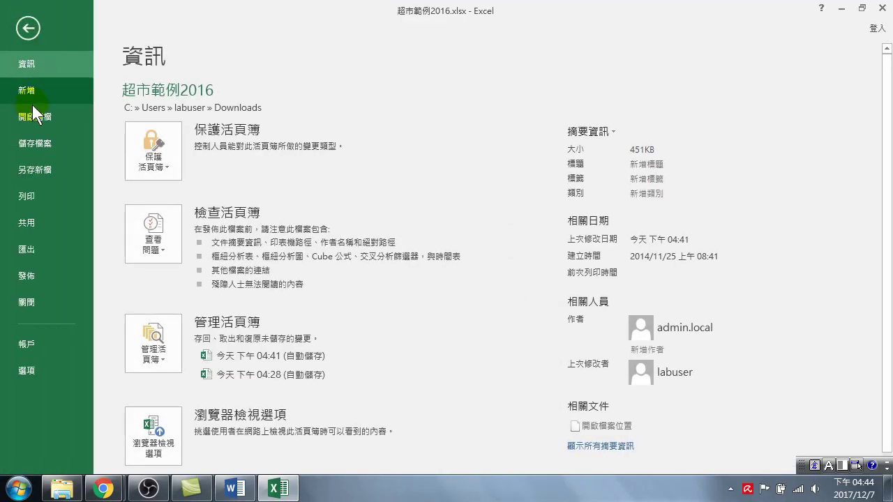
pyautogui.click(30, 369)
pyautogui.click(169, 189)
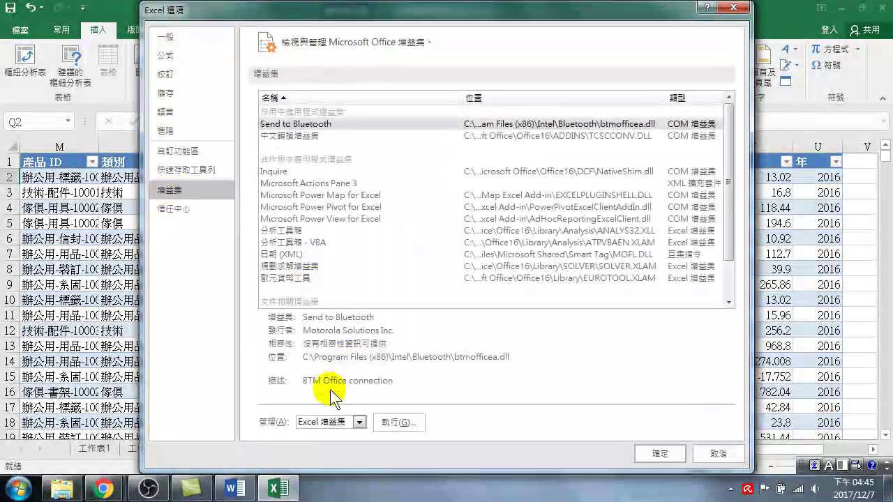
pyautogui.click(328, 423)
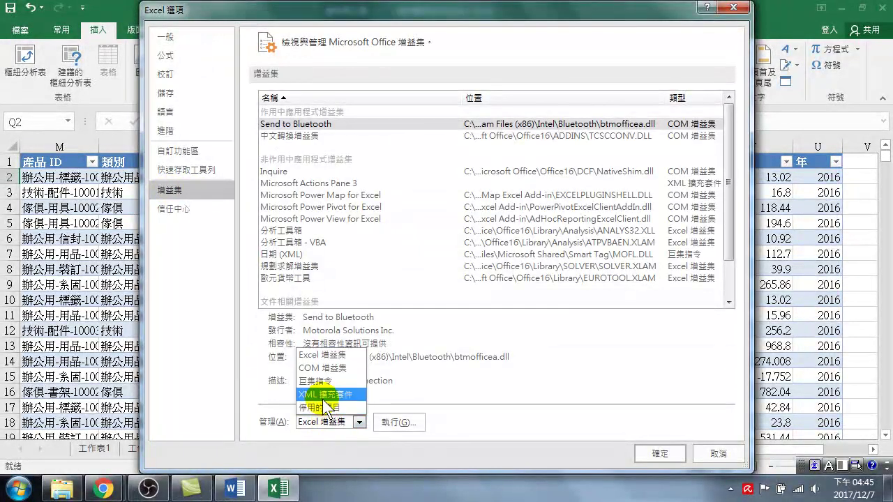
pyautogui.click(319, 355)
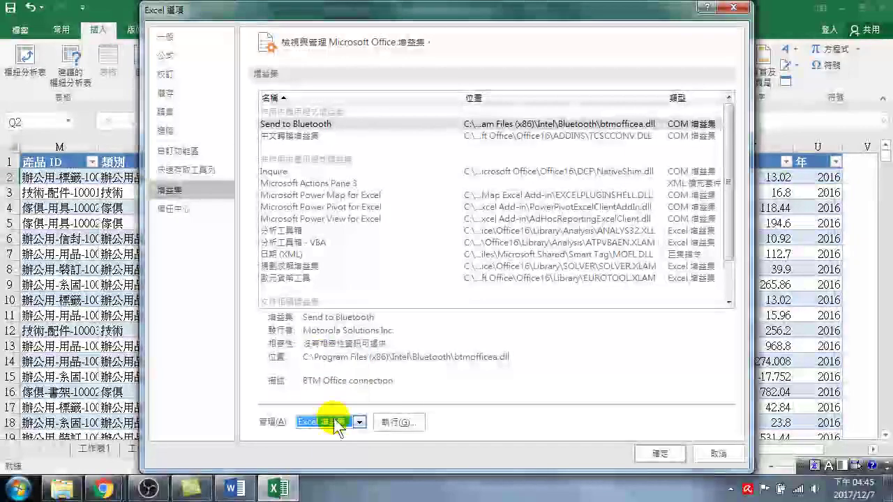
pyautogui.click(394, 424)
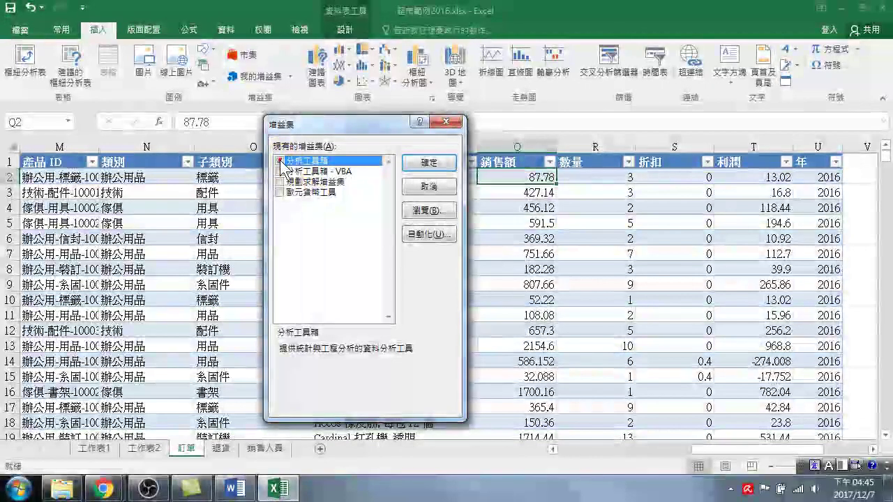
pyautogui.click(301, 163)
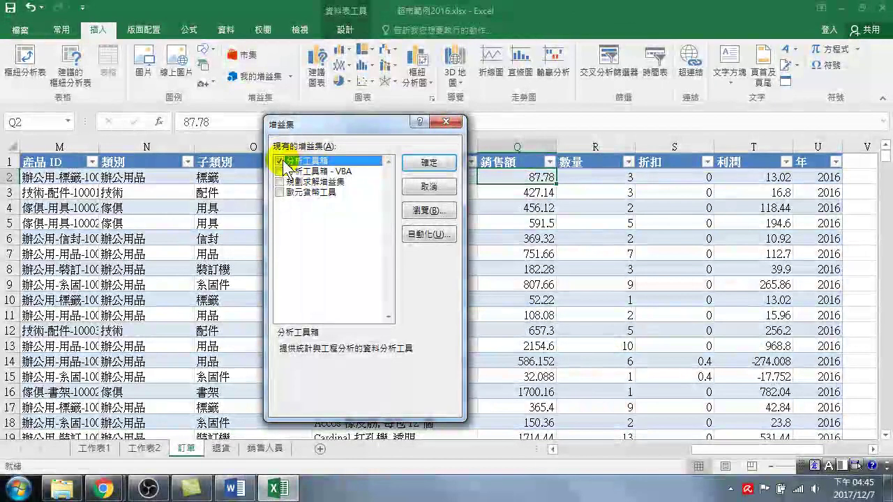
pyautogui.click(427, 163)
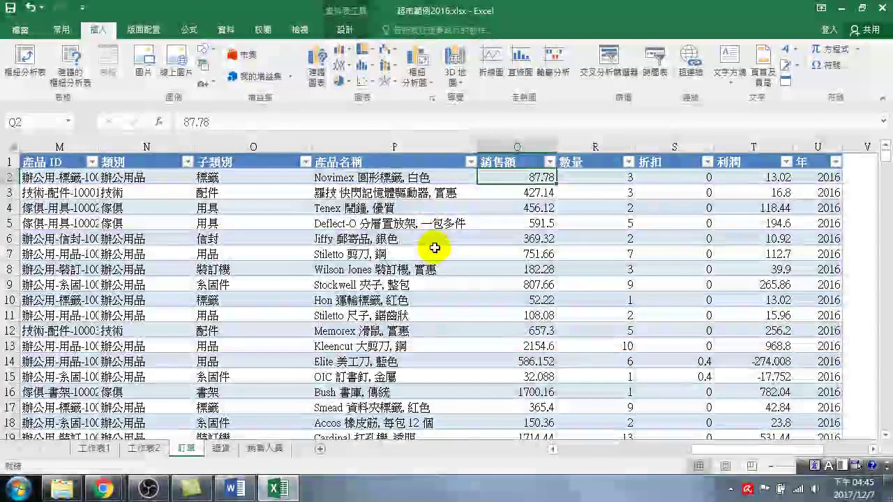
pyautogui.click(225, 30)
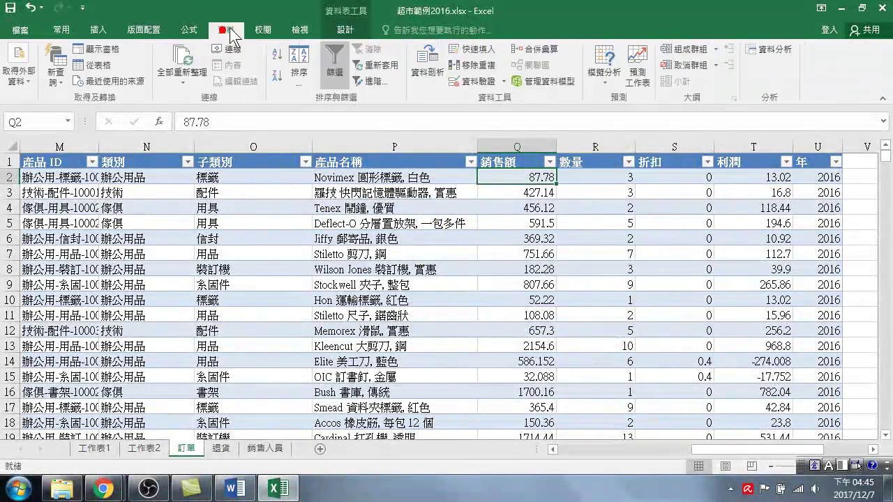
pyautogui.click(768, 50)
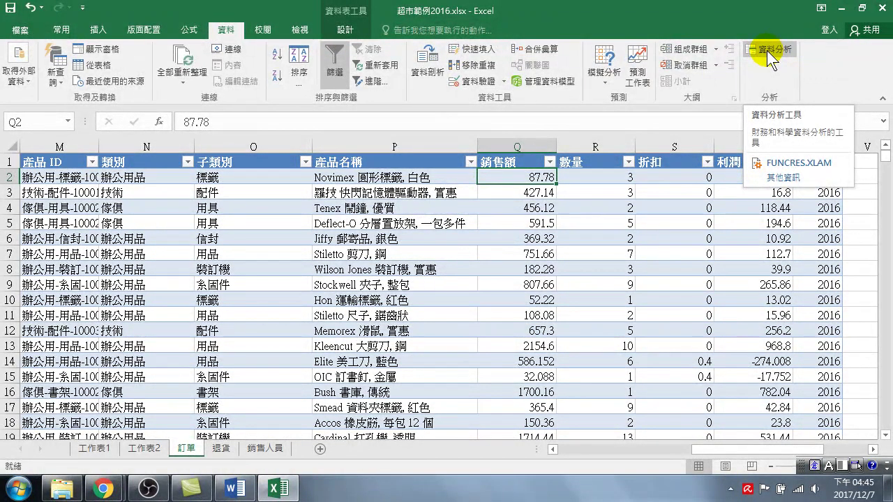
pyautogui.click(767, 50)
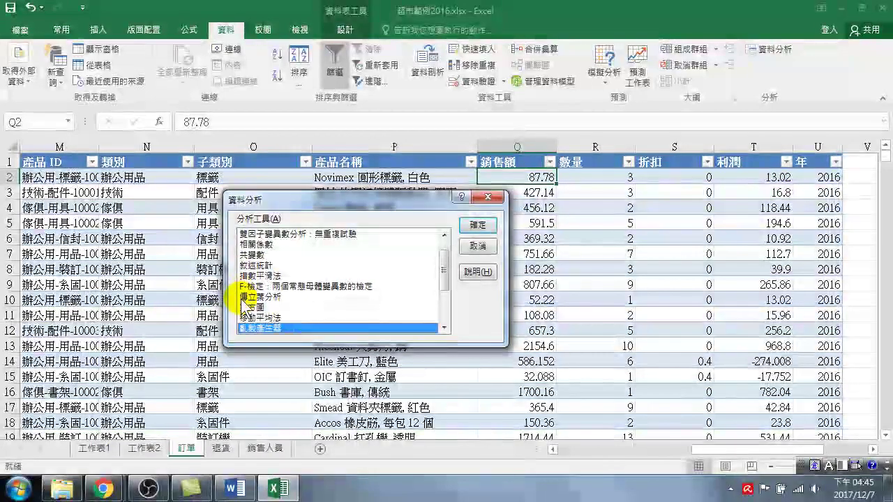
pyautogui.click(249, 307)
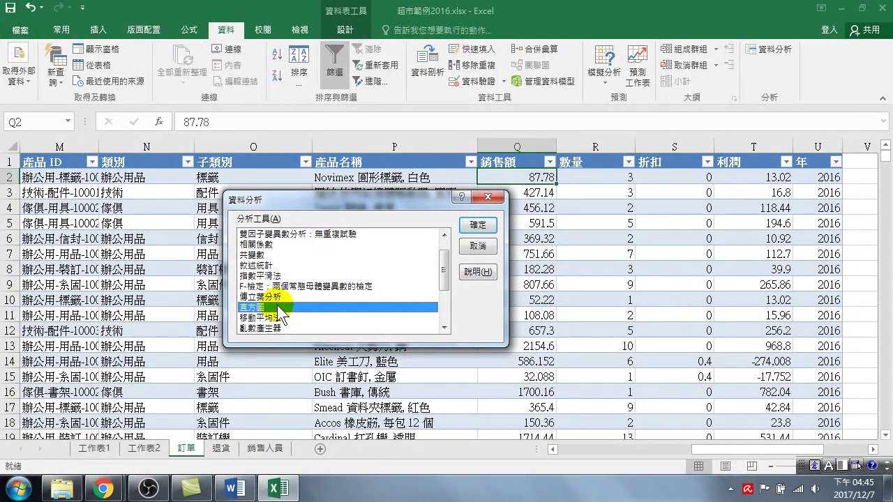
pyautogui.click(478, 226)
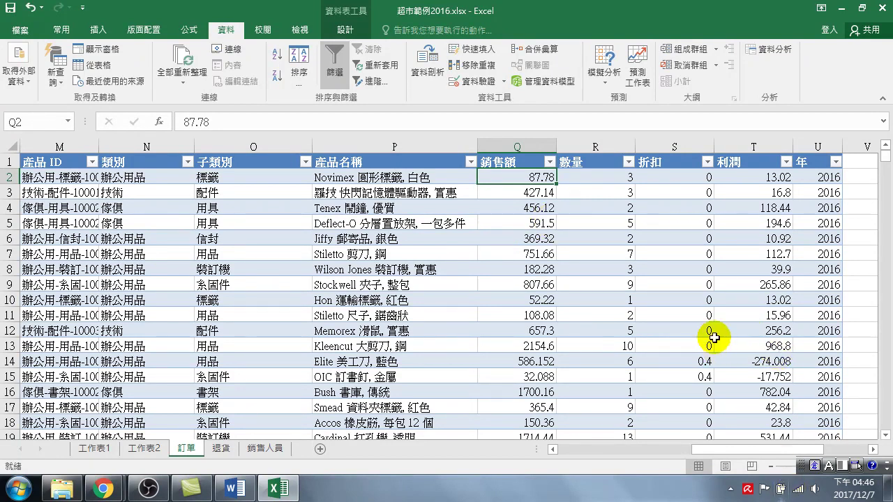
# Step: Start a bin list in column W with 200 in W2 and 400 in W3
pyautogui.click(522, 145)
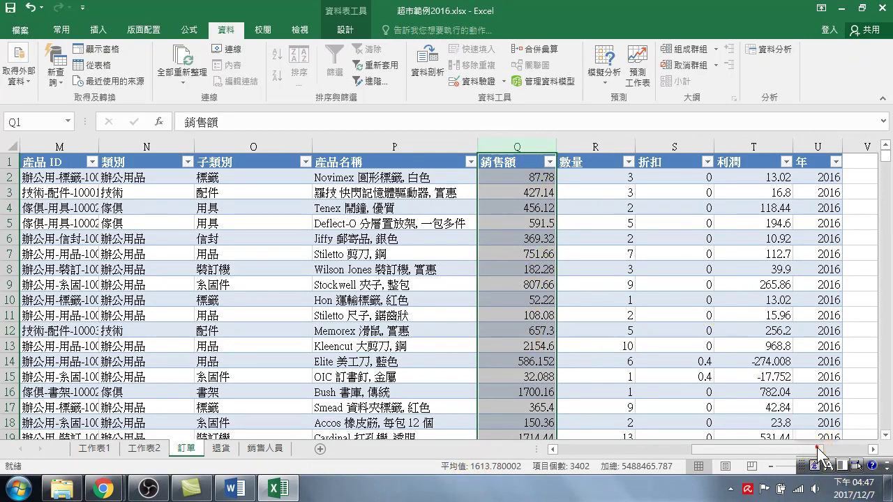
pyautogui.hscroll(4, 858, 405)
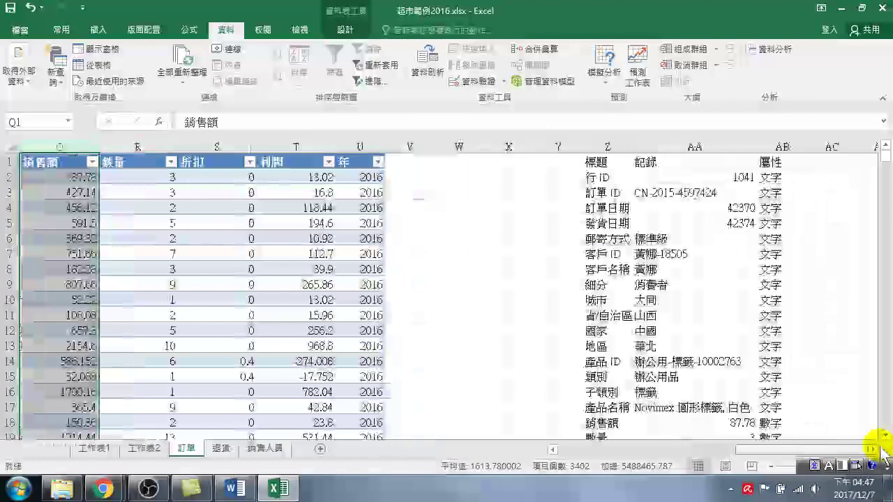
pyautogui.click(466, 174)
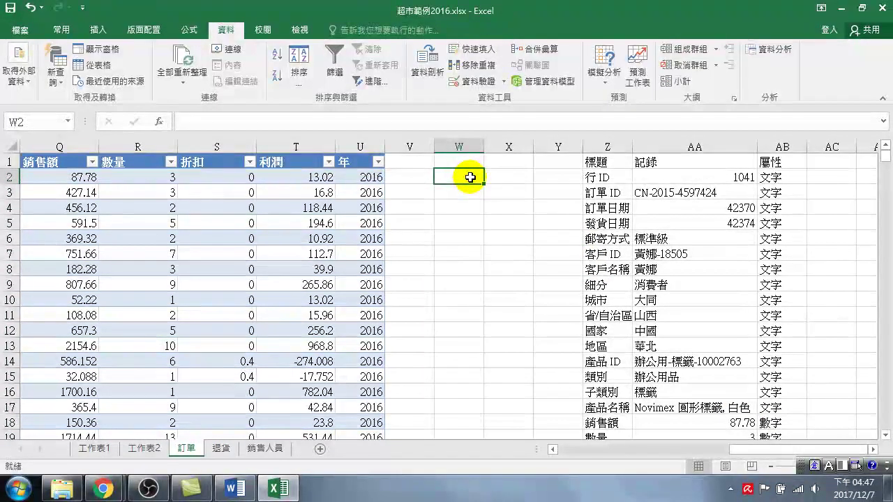
pyautogui.write('200')
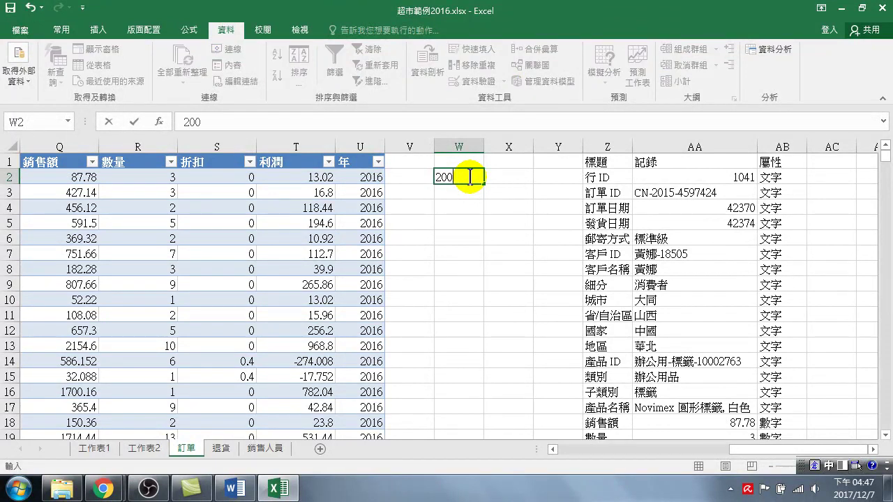
pyautogui.press('Return')
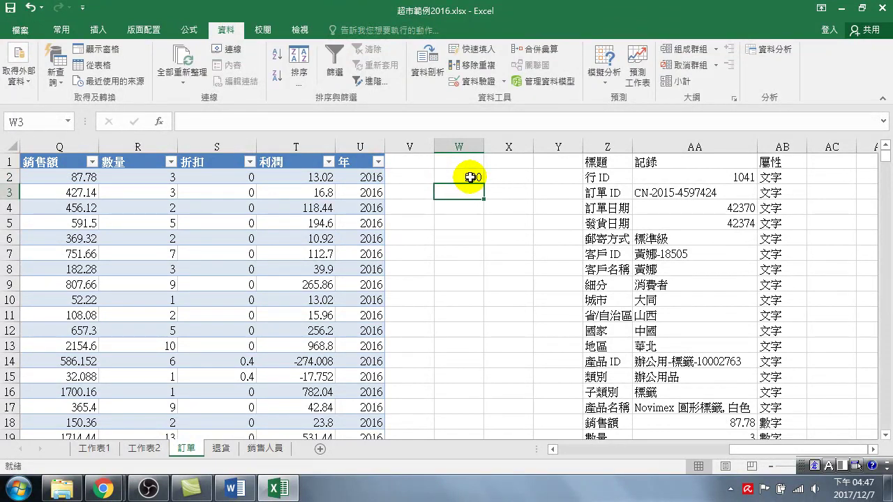
pyautogui.write('400')
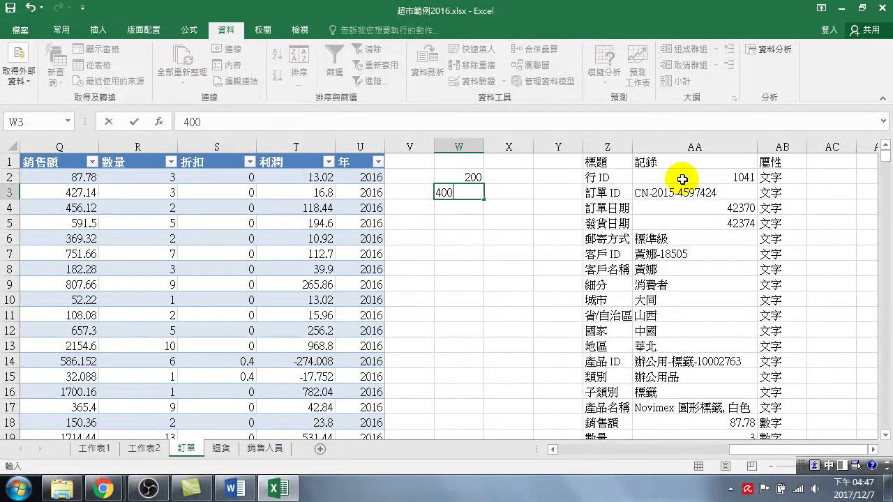
pyautogui.press('Return')
# Step: Extend the W2:W3 series down to 5000 in W26, then return to the top
pyautogui.moveTo(454, 175)
pyautogui.mouseDown()
pyautogui.moveTo(478, 391)
pyautogui.moveTo(479, 238)
pyautogui.mouseUp()
pyautogui.scroll(3, 466, 244)
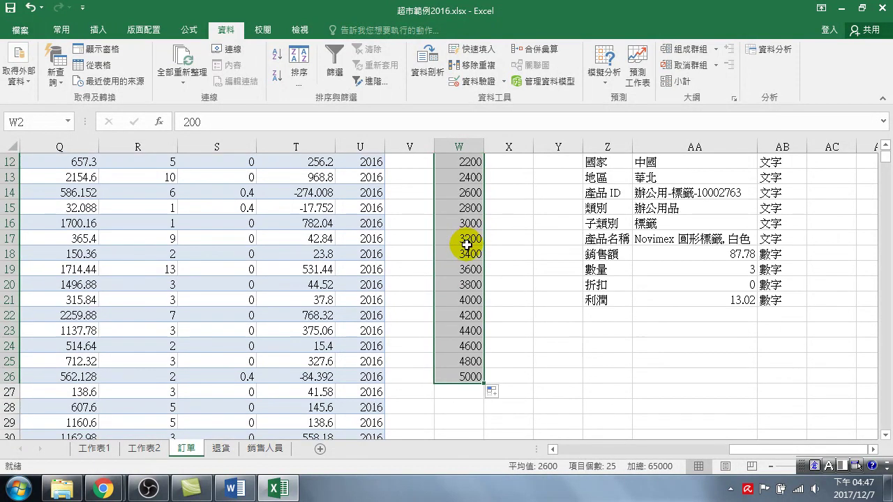
pyautogui.scroll(4, 467, 244)
pyautogui.scroll(-3, 472, 255)
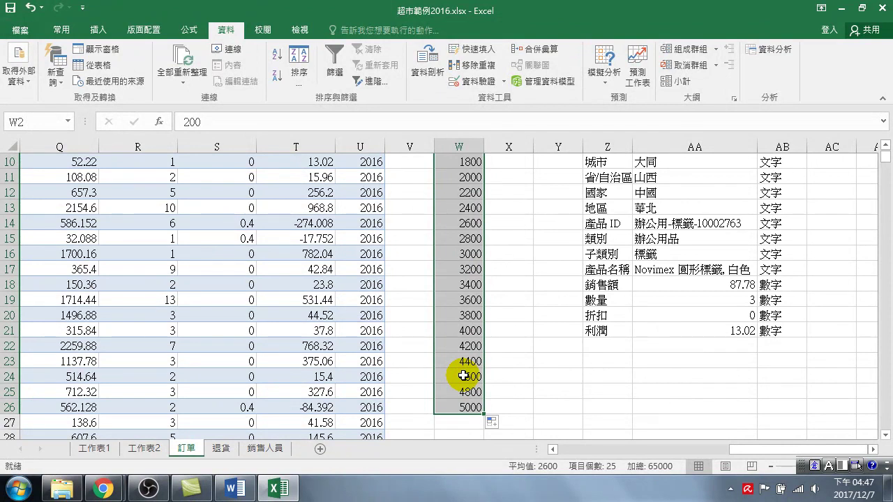
pyautogui.scroll(3, 447, 238)
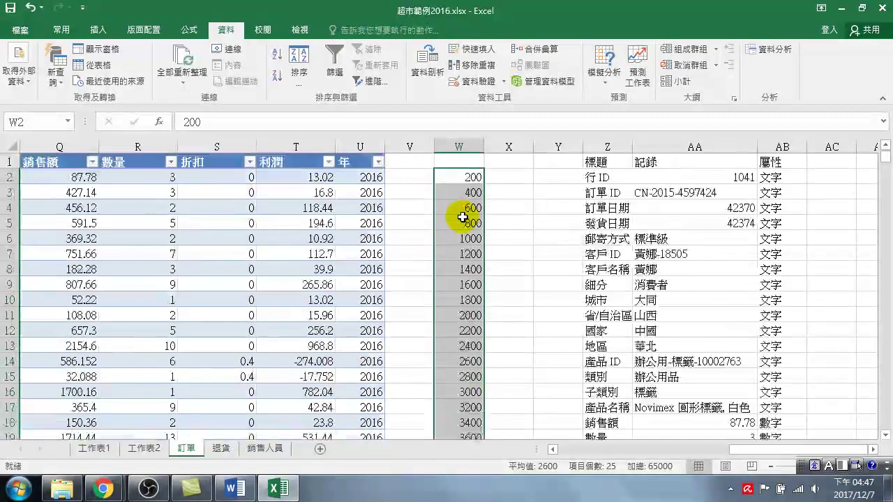
# Step: Launch the 直方圖 tool from 資料分析 and move its dialog out of the way
pyautogui.click(318, 180)
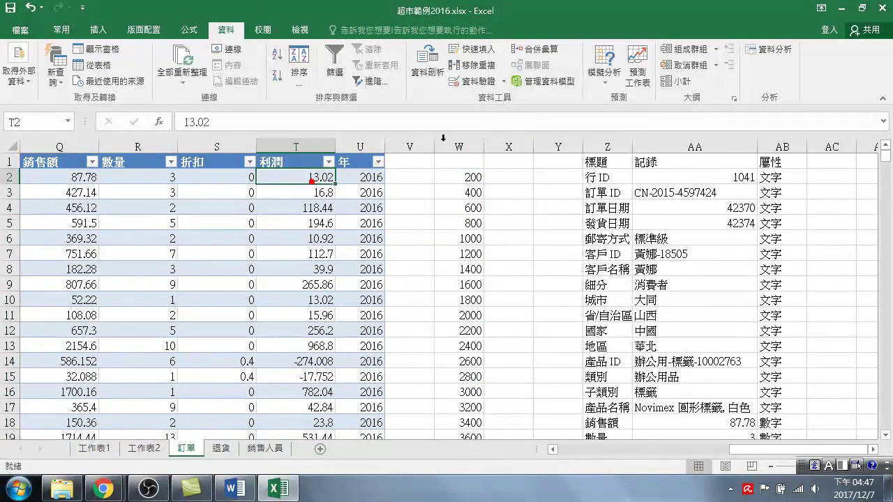
pyautogui.click(773, 50)
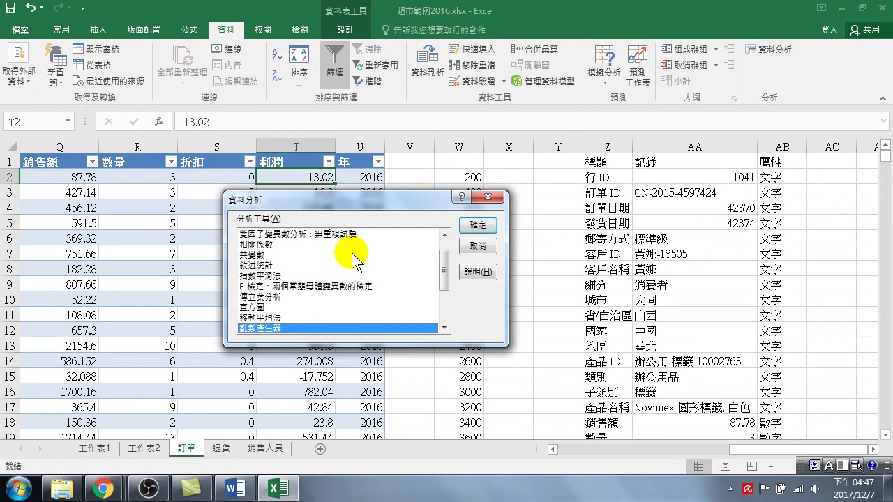
pyautogui.click(251, 306)
pyautogui.click(477, 224)
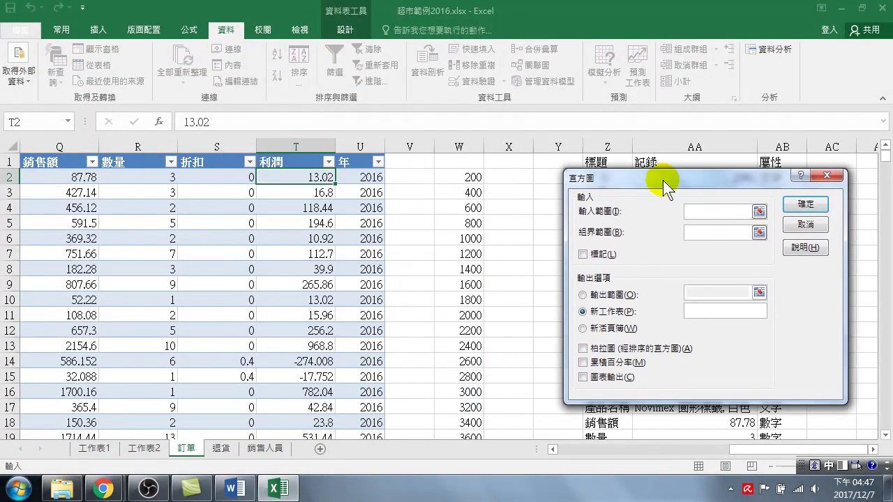
pyautogui.moveTo(332, 174); pyautogui.dragTo(663, 189)
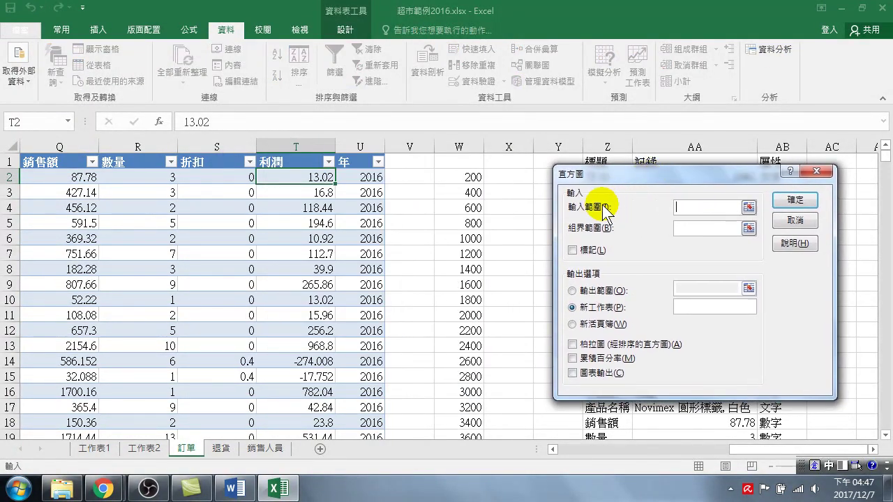
# Step: Pick the 銷售額 table data $Q$2:$Q$3402 as the histogram's 輸入範圍
pyautogui.click(554, 450)
pyautogui.click(553, 450)
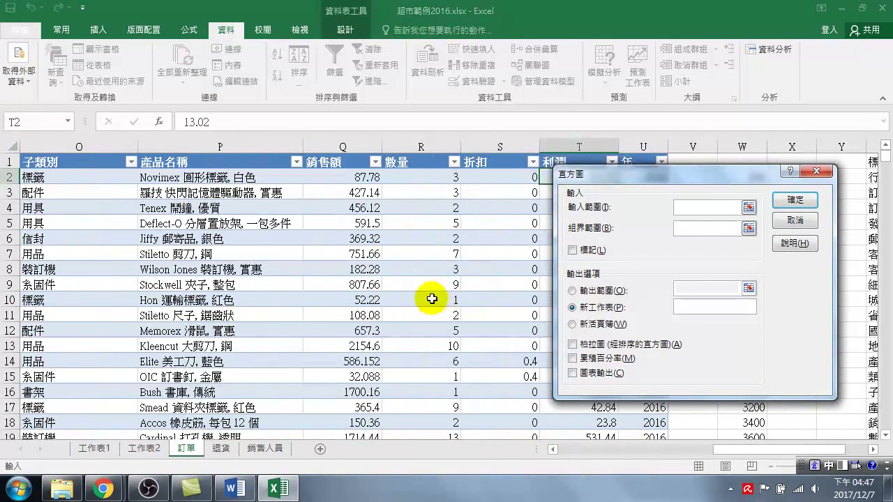
pyautogui.click(328, 155)
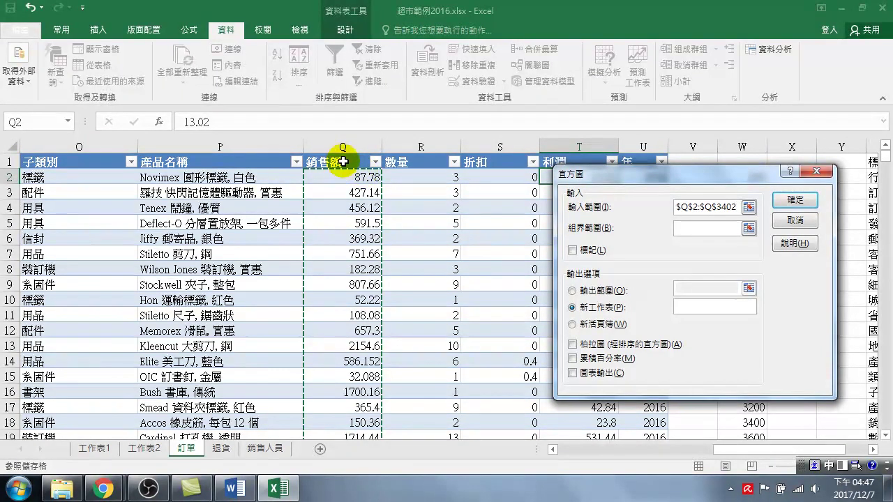
pyautogui.click(342, 148)
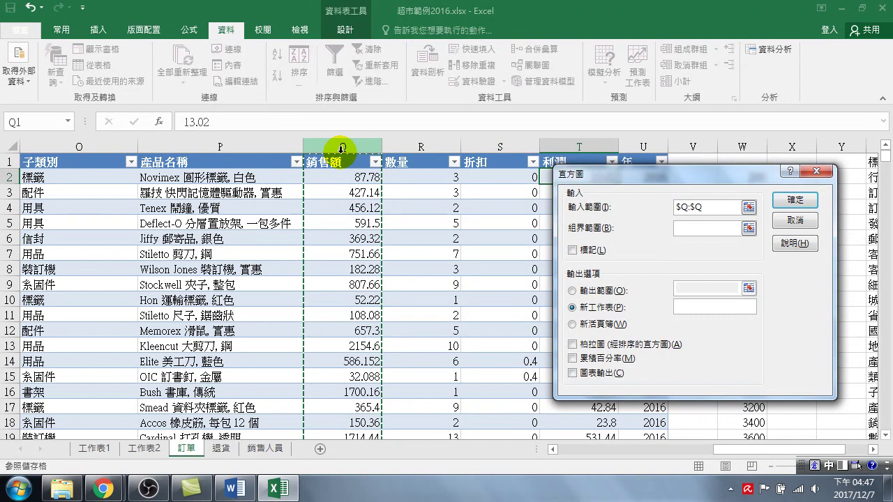
pyautogui.click(340, 153)
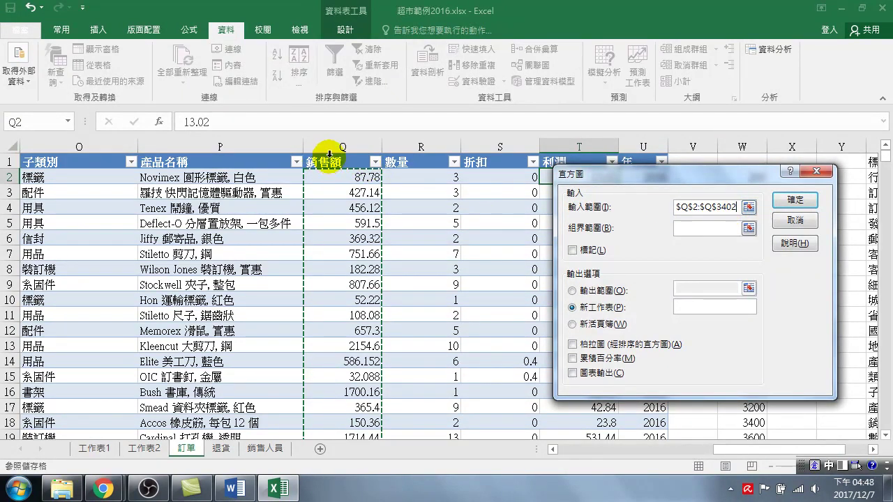
pyautogui.click(329, 153)
pyautogui.click(329, 154)
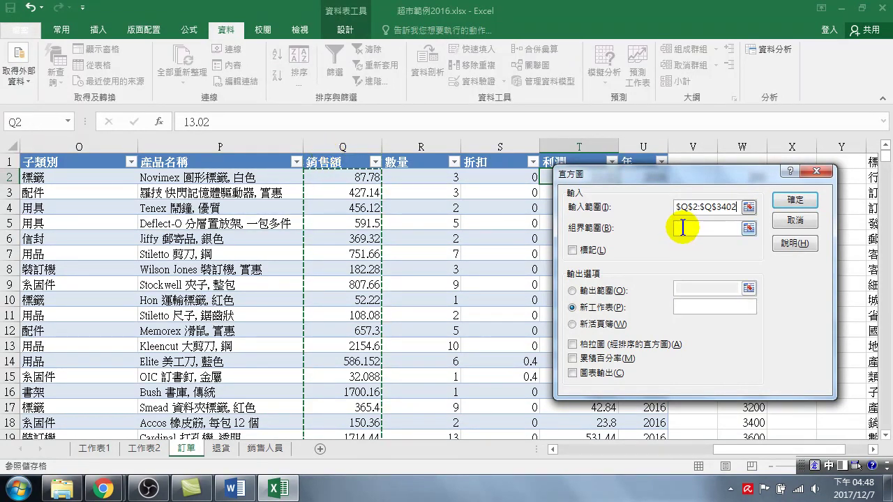
pyautogui.moveTo(688, 178)
pyautogui.mouseDown()
pyautogui.moveTo(548, 210)
pyautogui.moveTo(464, 211)
pyautogui.mouseUp()
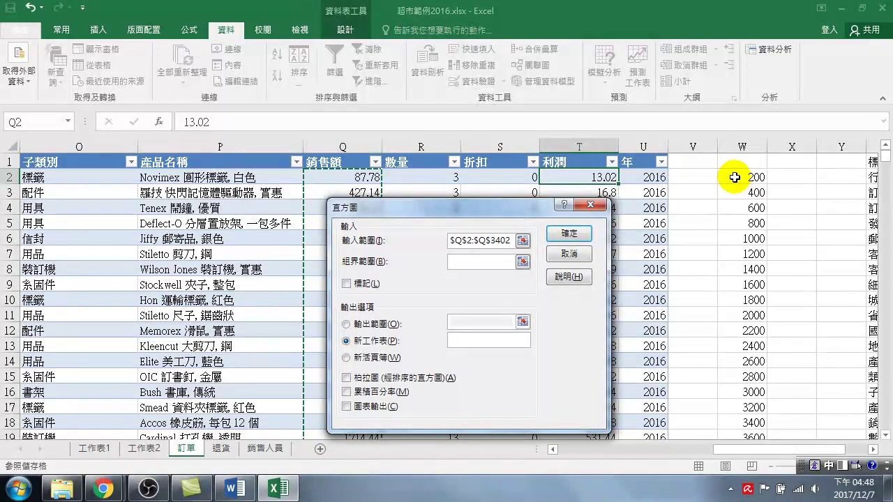
# Step: Select the 200–5000 boundaries $W$2:$W$26 as the 組界範圍
pyautogui.click(483, 260)
pyautogui.click(452, 262)
pyautogui.moveTo(743, 177)
pyautogui.mouseDown()
pyautogui.moveTo(757, 465)
pyautogui.moveTo(748, 408)
pyautogui.mouseUp()
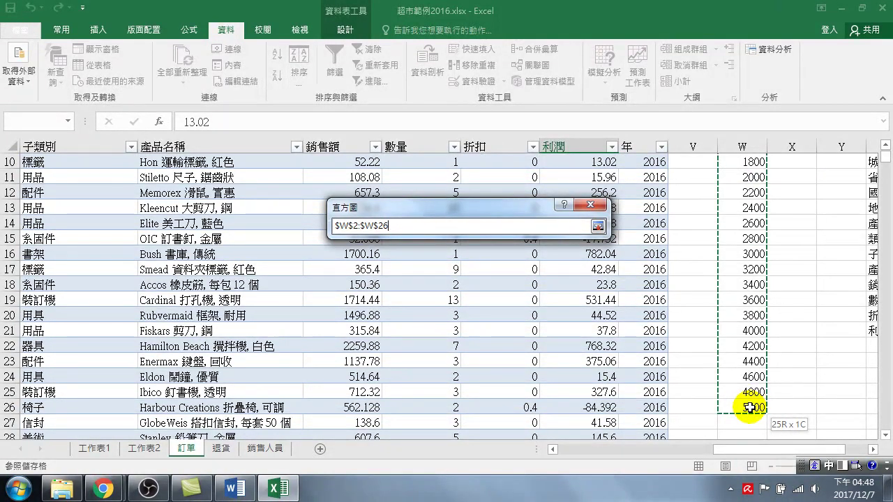
pyautogui.moveTo(749, 408); pyautogui.dragTo(748, 407)
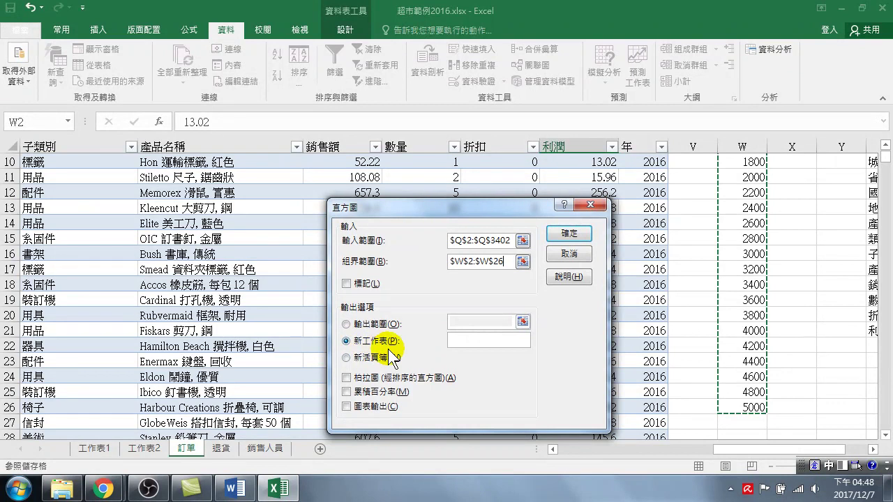
# Step: Check 柏拉圖, 圖表輸出 and 累積百分率, then run the histogram to a new worksheet
pyautogui.click(346, 377)
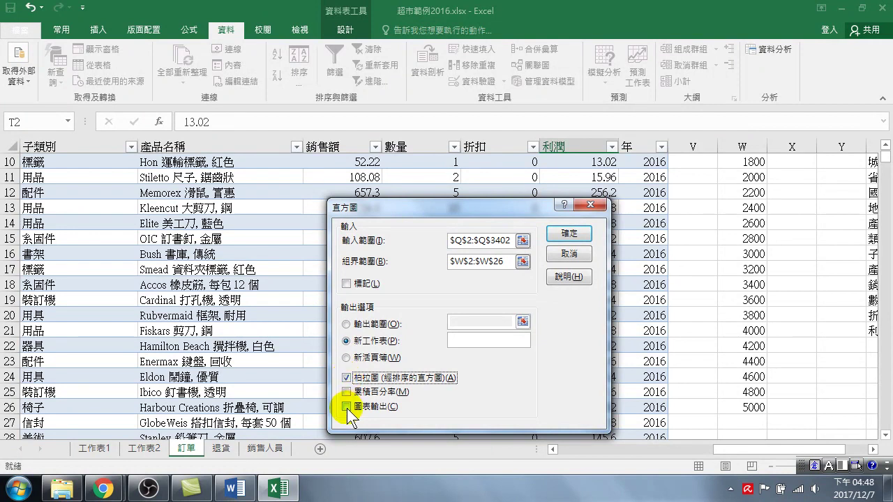
pyautogui.click(349, 406)
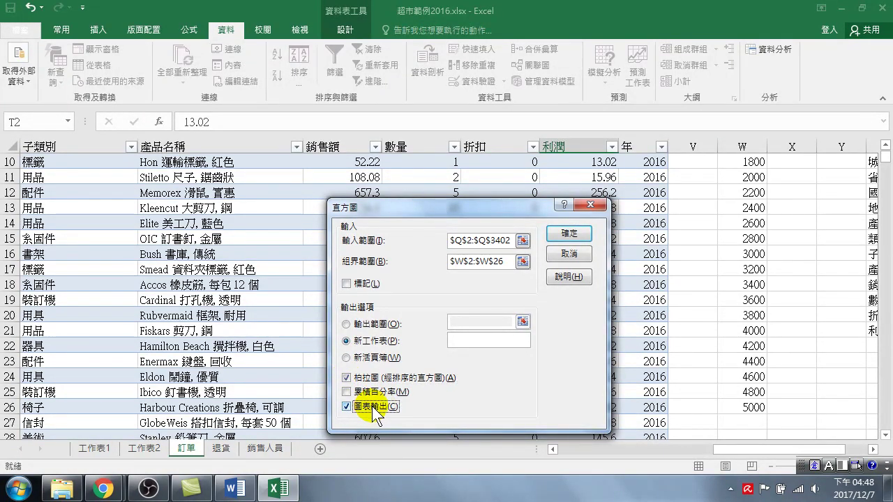
pyautogui.click(346, 392)
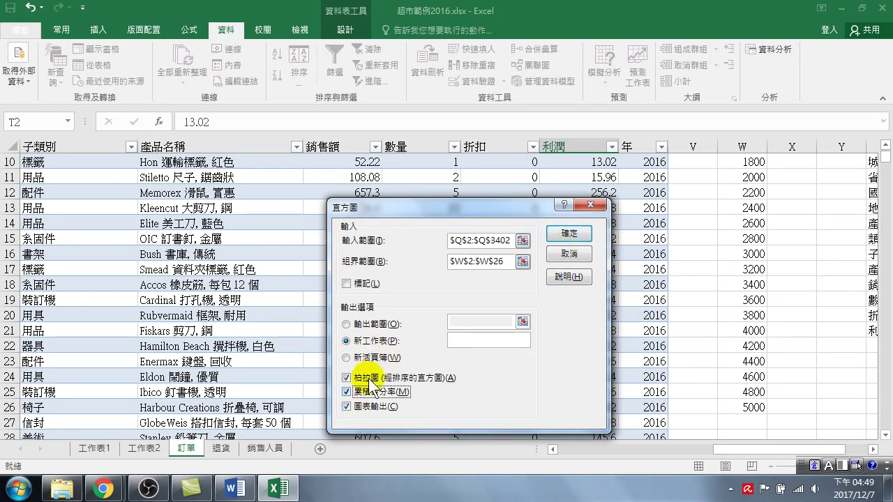
pyautogui.click(569, 233)
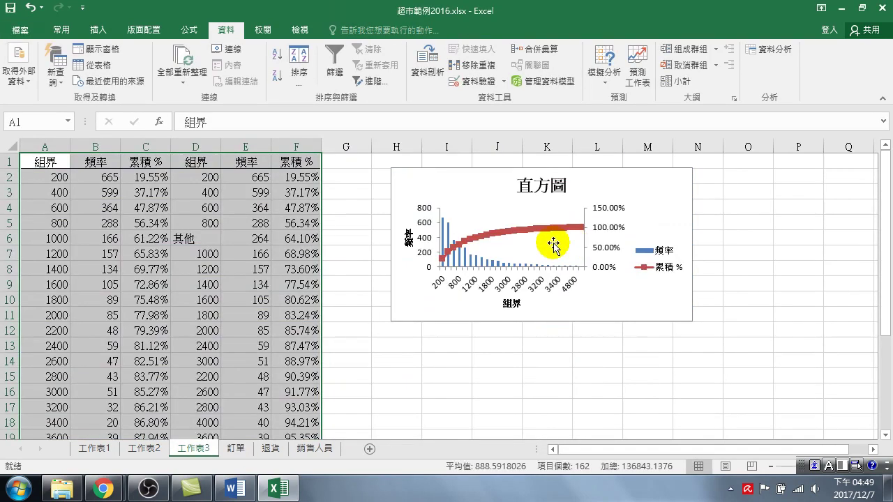
# Step: Enlarge the 直方圖 chart to about columns H–P and inspect its 頻率 and 累積 % values
pyautogui.click(647, 306)
pyautogui.moveTo(693, 321); pyautogui.dragTo(789, 418)
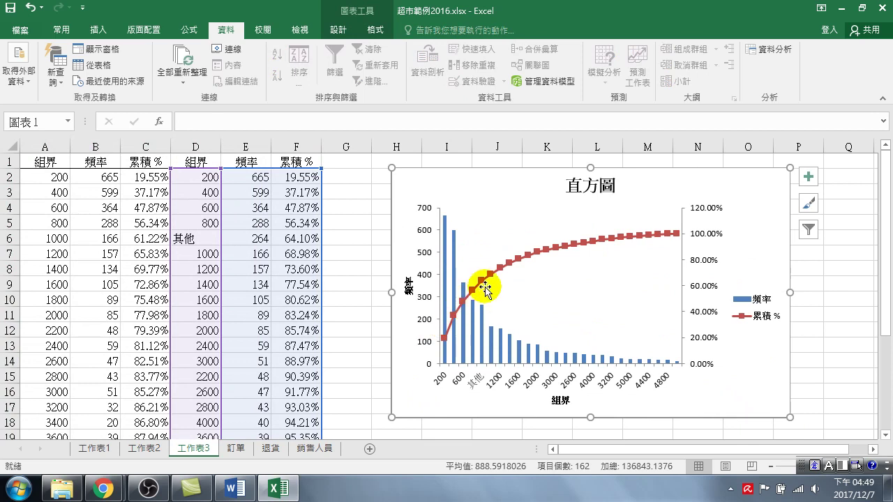
pyautogui.moveTo(648, 242)
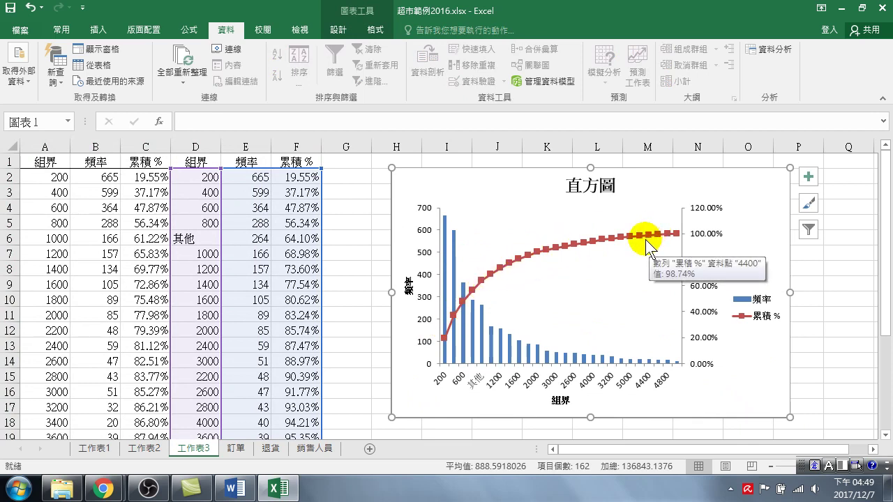
pyautogui.moveTo(456, 355)
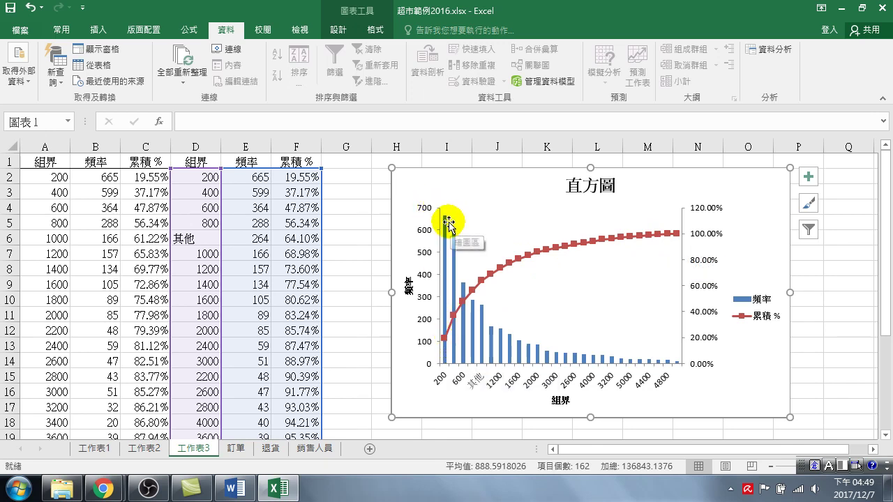
pyautogui.moveTo(444, 216)
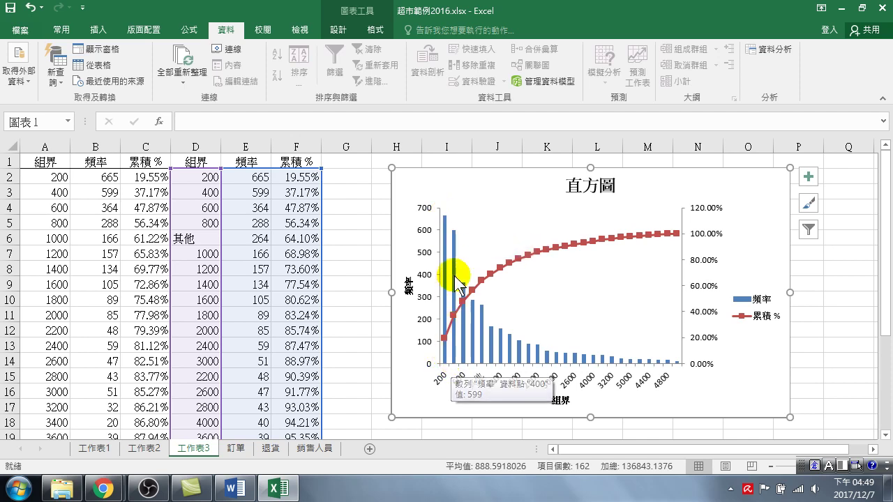
pyautogui.moveTo(455, 232)
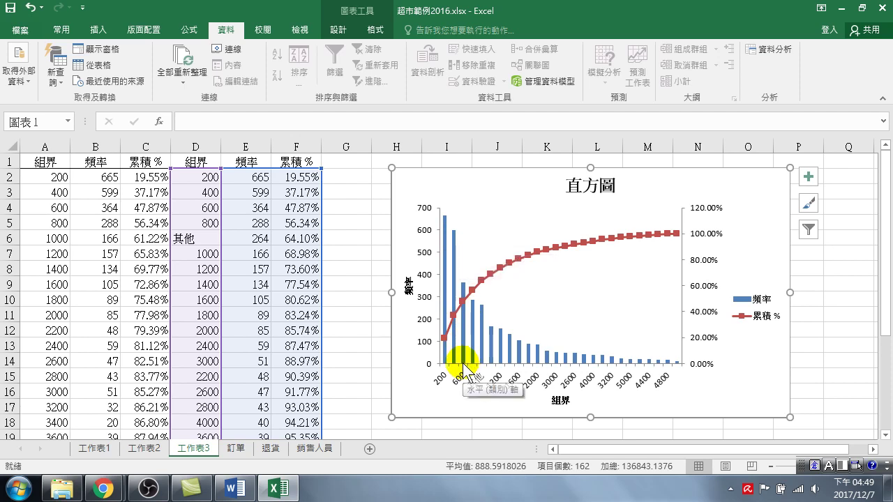
pyautogui.moveTo(464, 287)
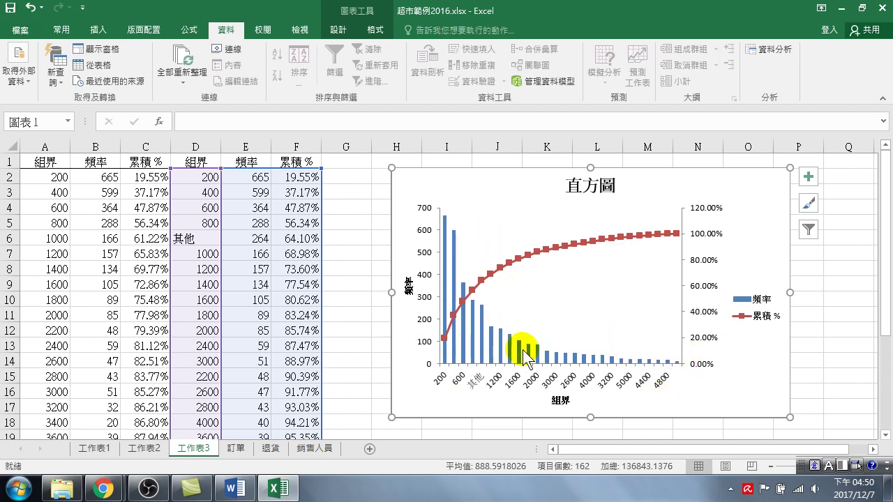
pyautogui.moveTo(510, 357)
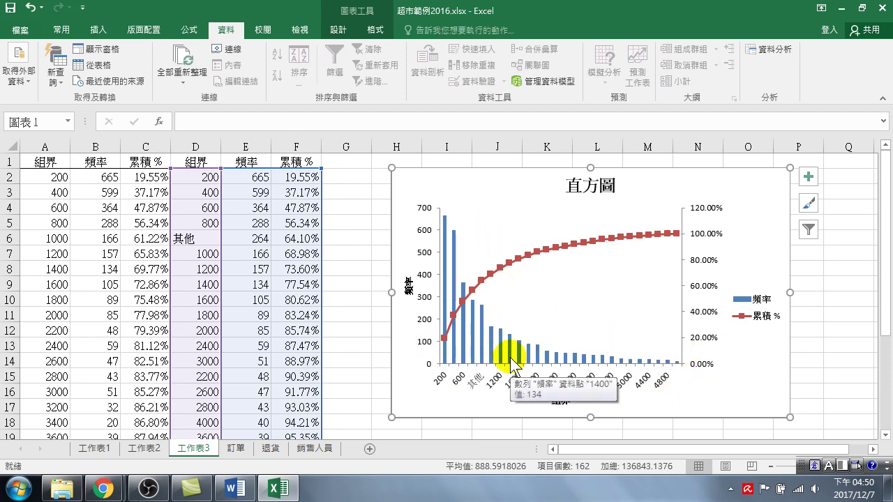